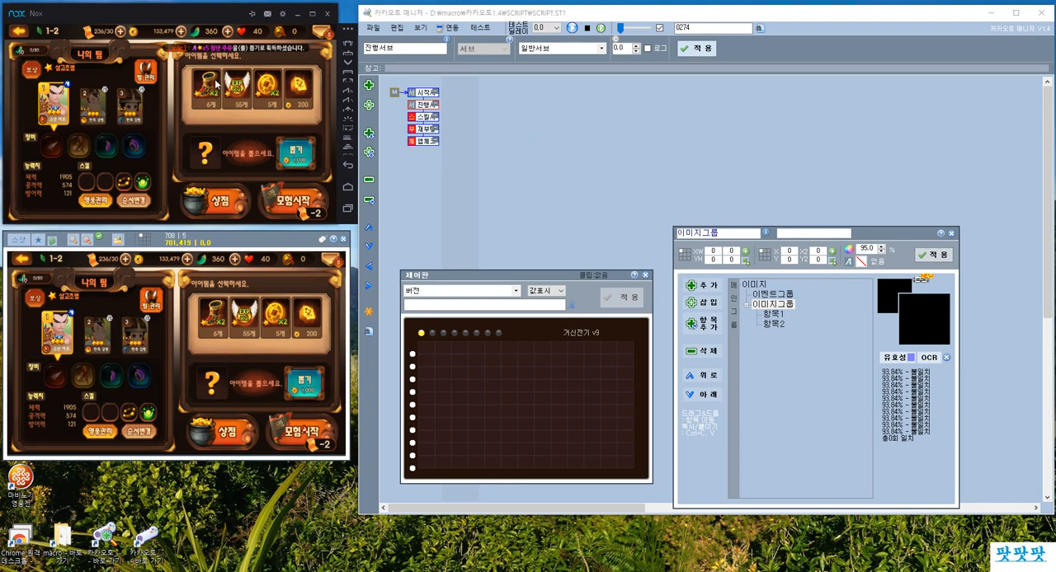
# Select each of the four adventure items in the game and deselect them all again.
pyautogui.click(208, 90)
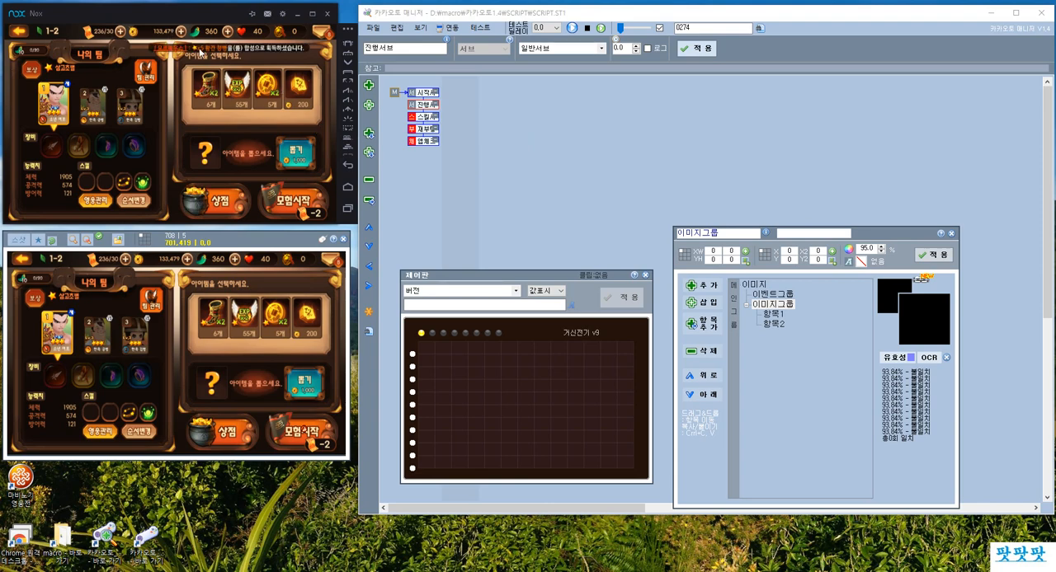
pyautogui.click(211, 94)
pyautogui.click(229, 95)
pyautogui.click(266, 93)
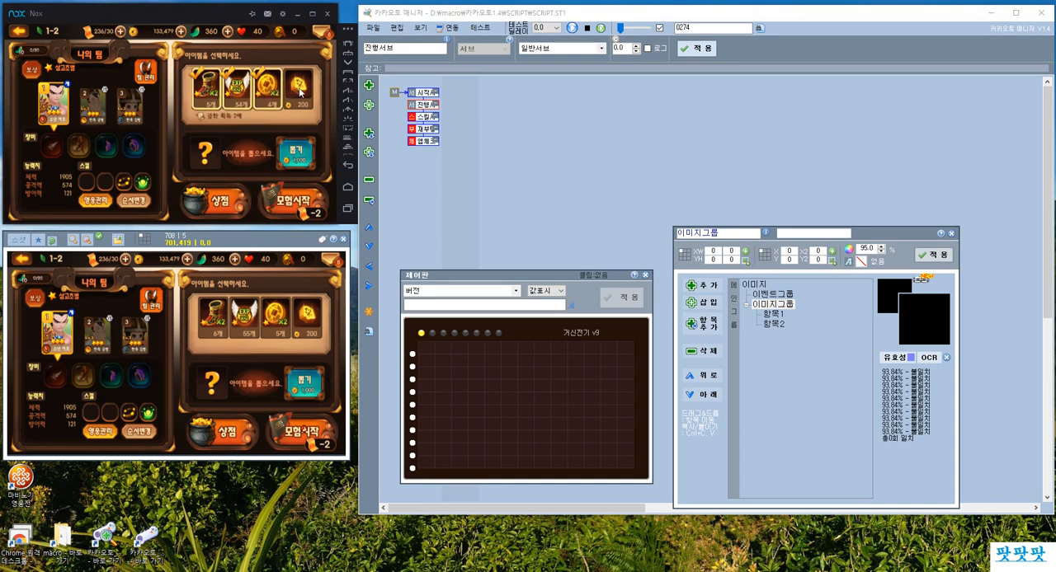
pyautogui.click(300, 93)
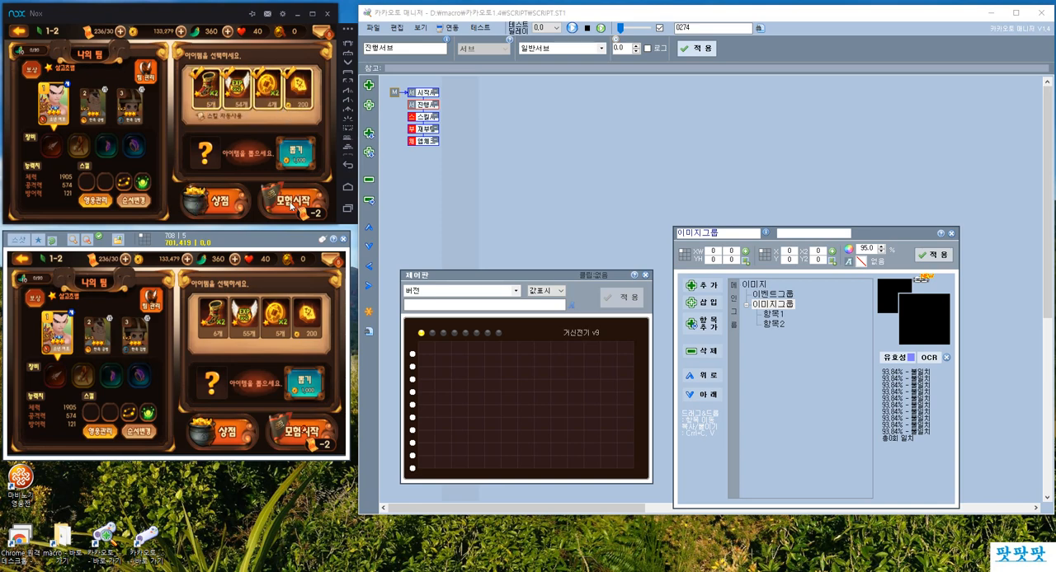
pyautogui.click(210, 93)
pyautogui.click(238, 92)
pyautogui.click(267, 93)
pyautogui.click(302, 92)
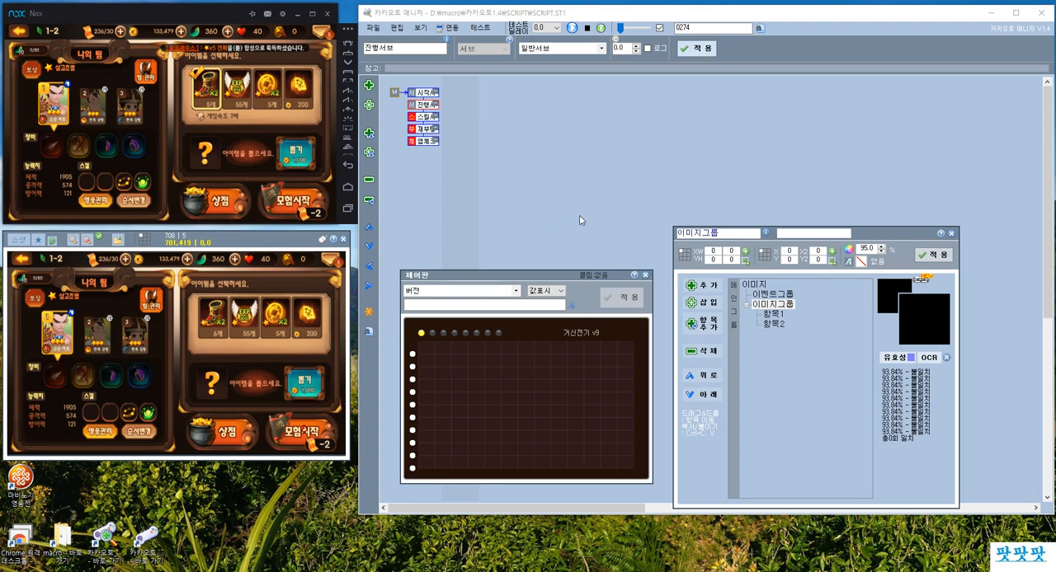
pyautogui.click(203, 92)
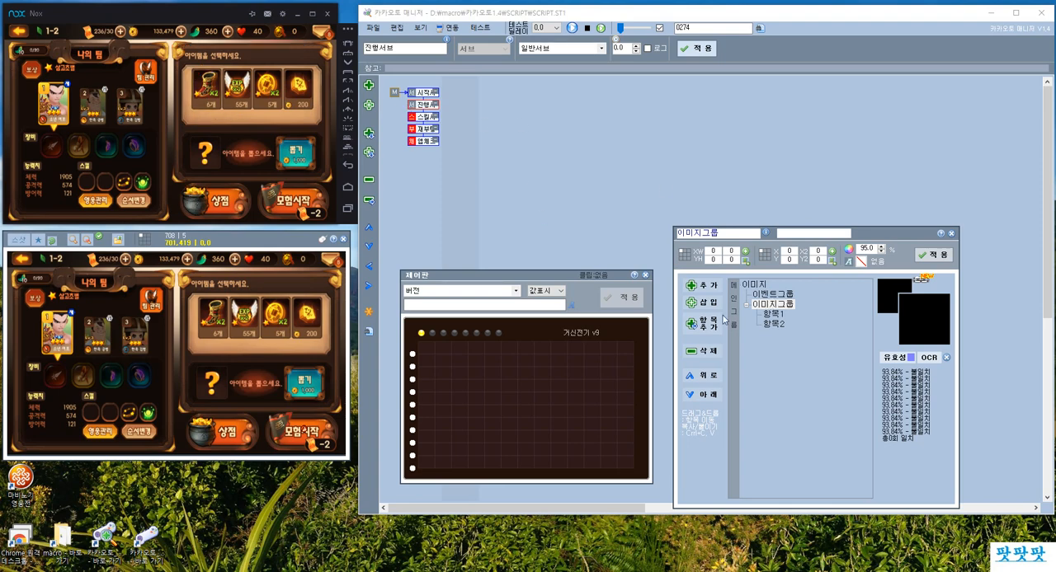
# Insert a new image entry named 게임속도 after the image group and select the boots item in the game.
pyautogui.moveTo(866, 238); pyautogui.dragTo(863, 206)
pyautogui.click(703, 273)
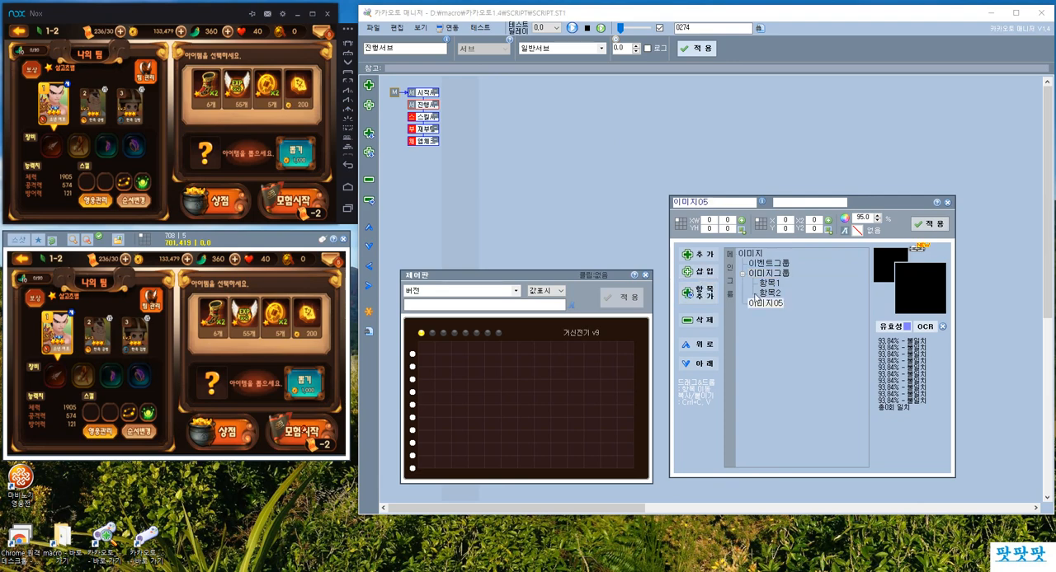
pyautogui.doubleClick(725, 202)
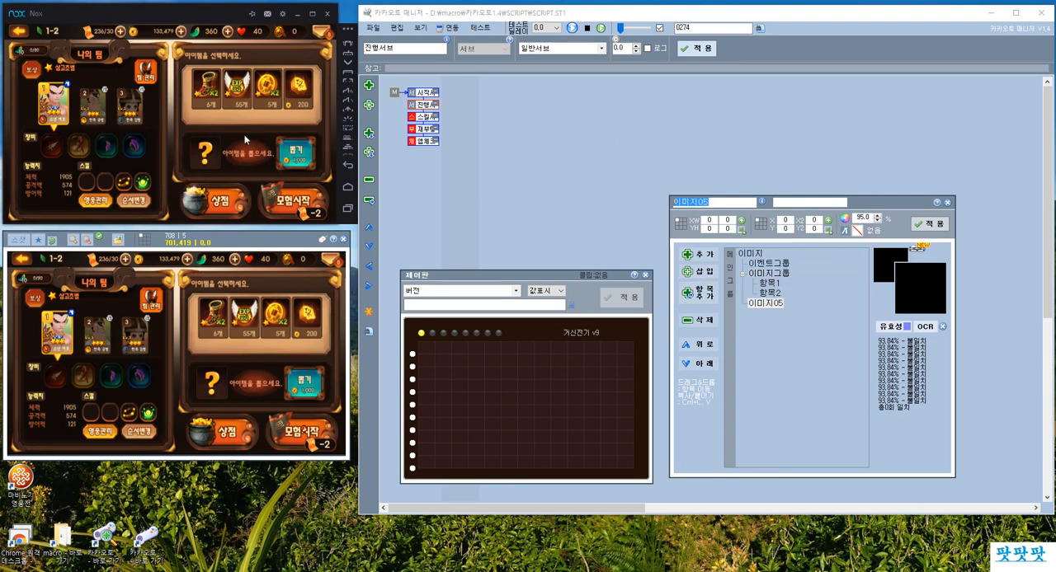
pyautogui.click(203, 97)
pyautogui.click(202, 97)
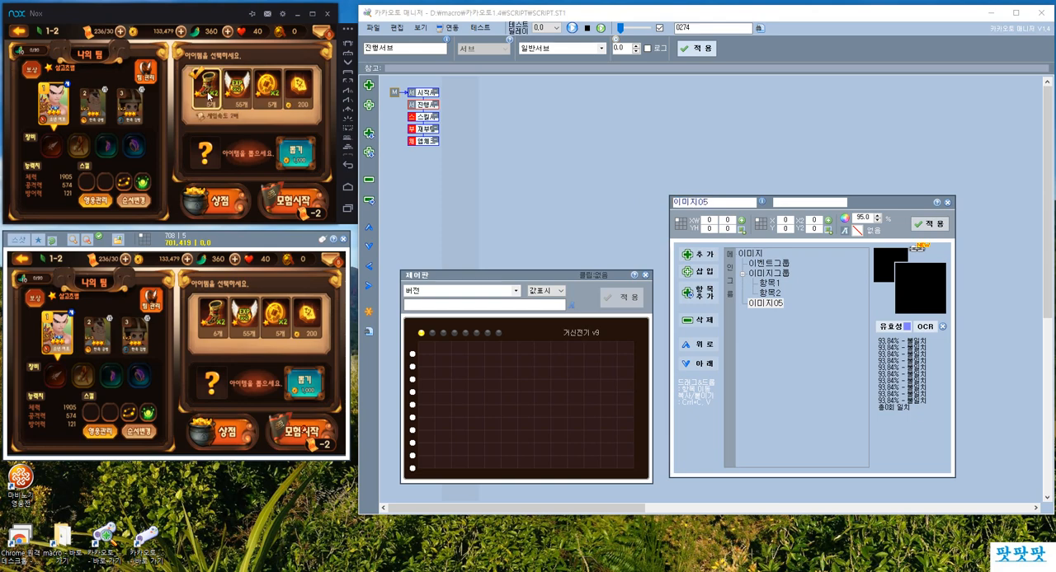
pyautogui.doubleClick(748, 202)
pyautogui.write('게임속도')
pyautogui.click(928, 224)
# Insert an image entry named 경험치 below 게임속도, with the EXP item selected in the game.
pyautogui.click(698, 272)
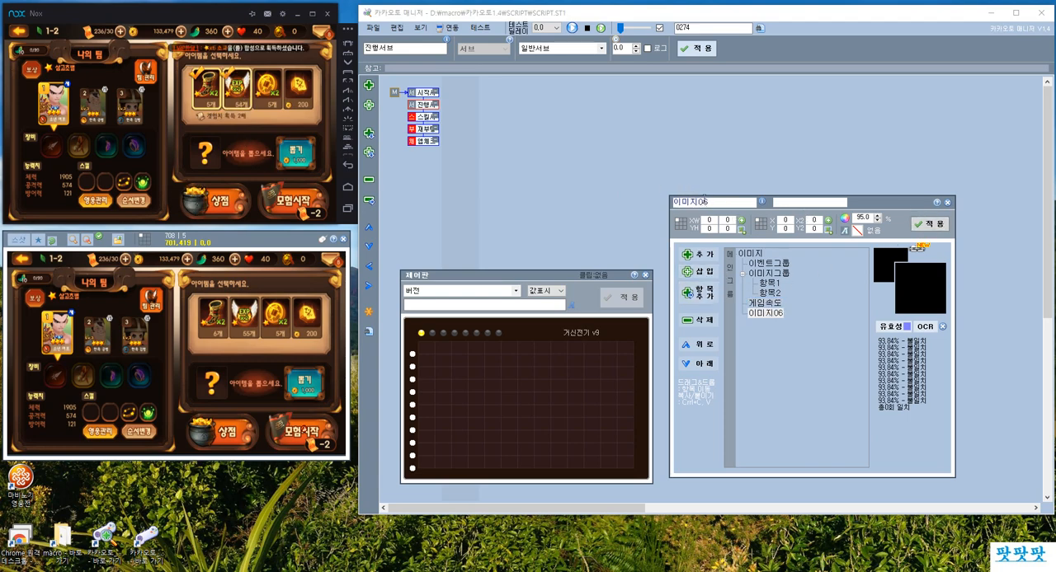
pyautogui.write('게')
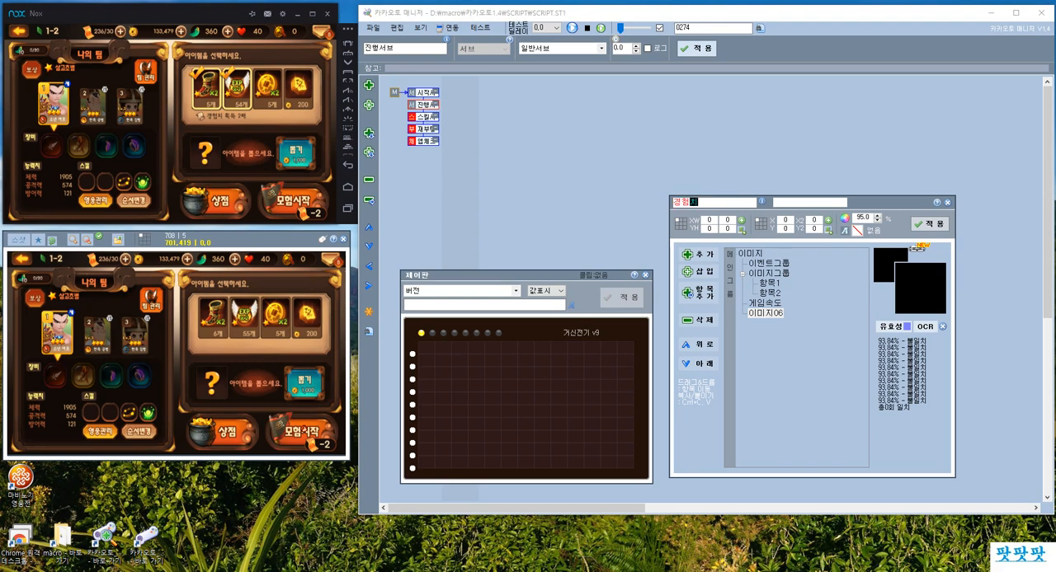
pyautogui.click(928, 223)
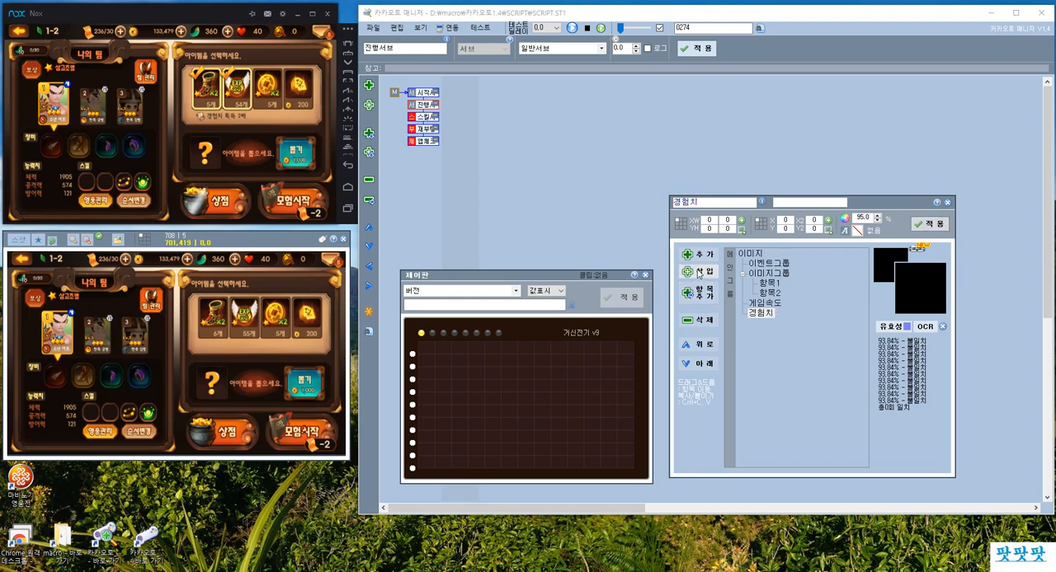
# Insert an image entry named 금화 below 경험치 and select the gold coin item in the game.
pyautogui.click(699, 273)
pyautogui.click(273, 92)
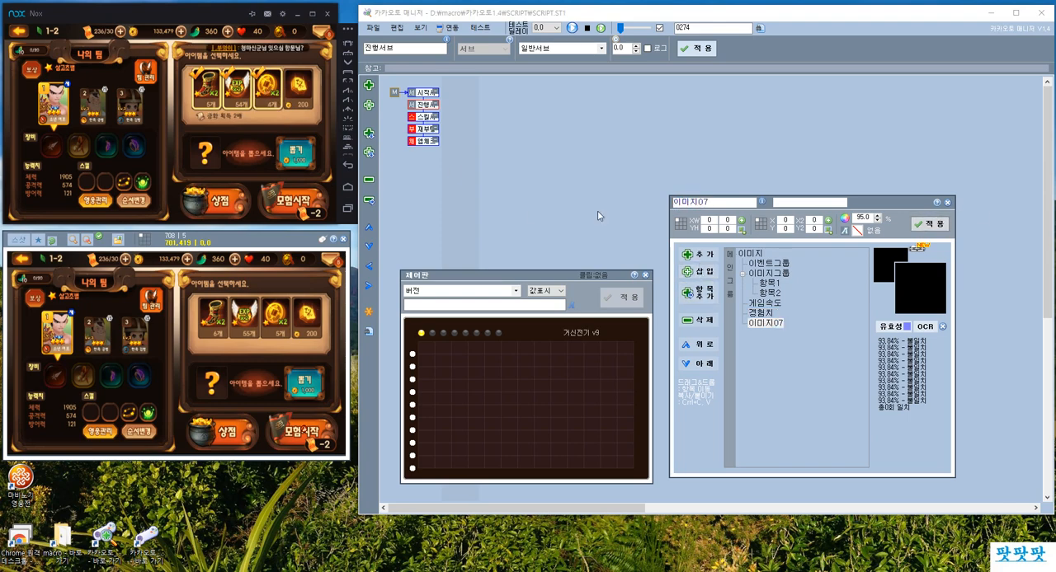
pyautogui.doubleClick(714, 204)
pyautogui.click(927, 224)
# Insert an image entry named 자동스킬 below 금화 and select the fourth item in the game.
pyautogui.click(699, 273)
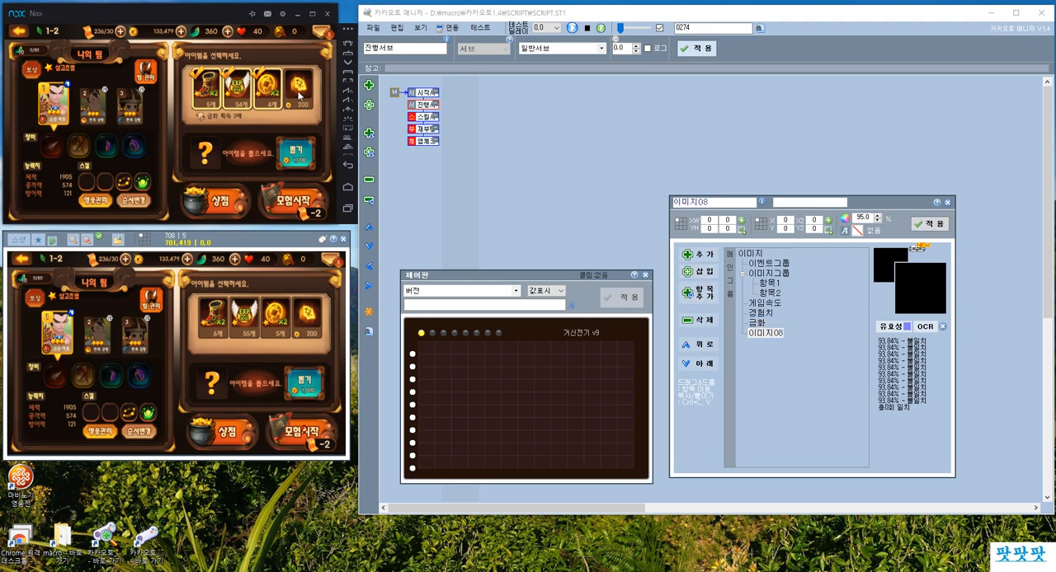
pyautogui.click(299, 95)
pyautogui.click(513, 159)
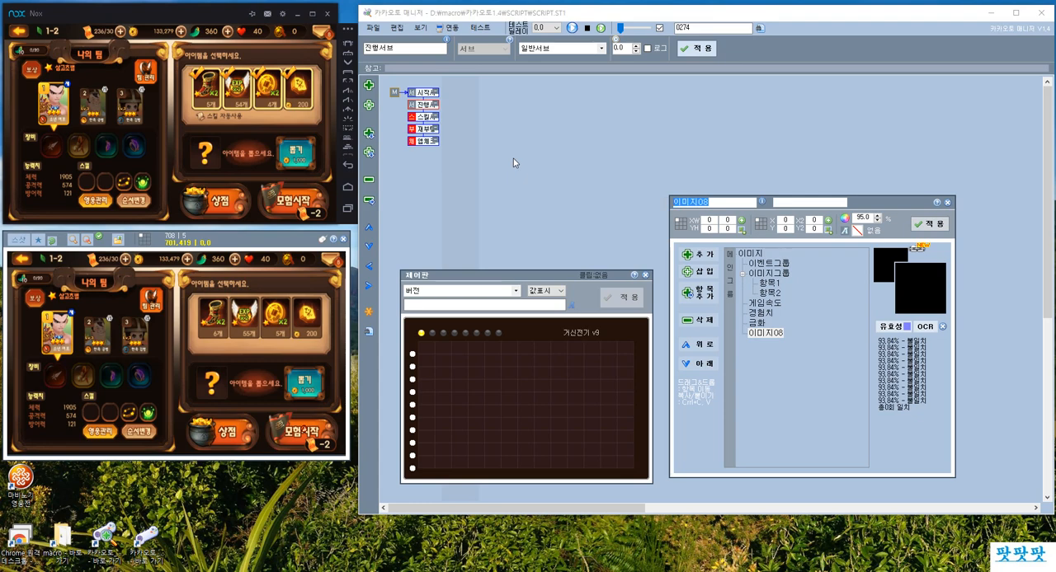
pyautogui.write('자동스킬')
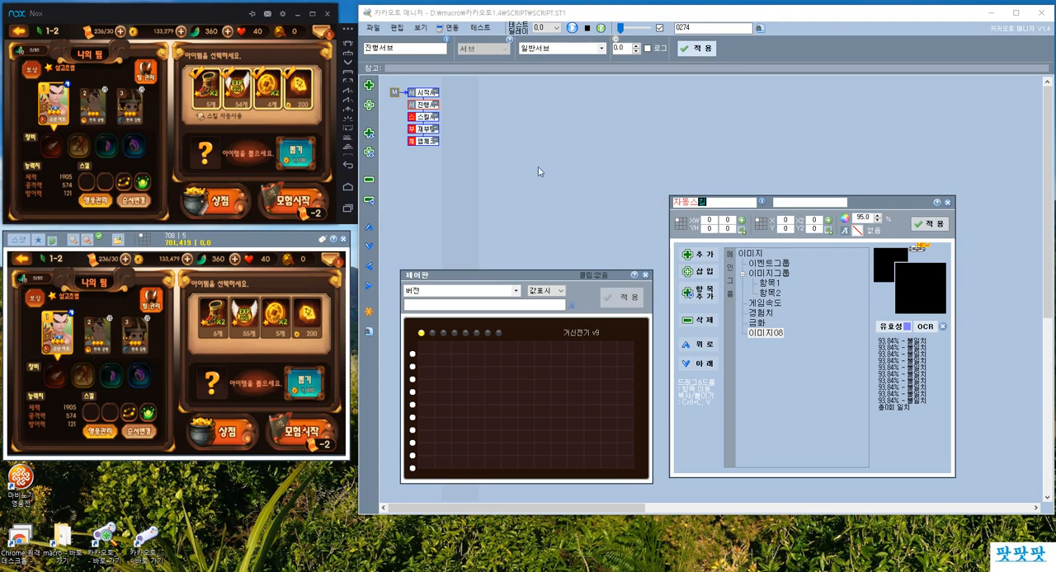
pyautogui.click(928, 224)
# Select the 게임속도 entry and capture a new screenshot of the game with all four items checked.
pyautogui.click(774, 303)
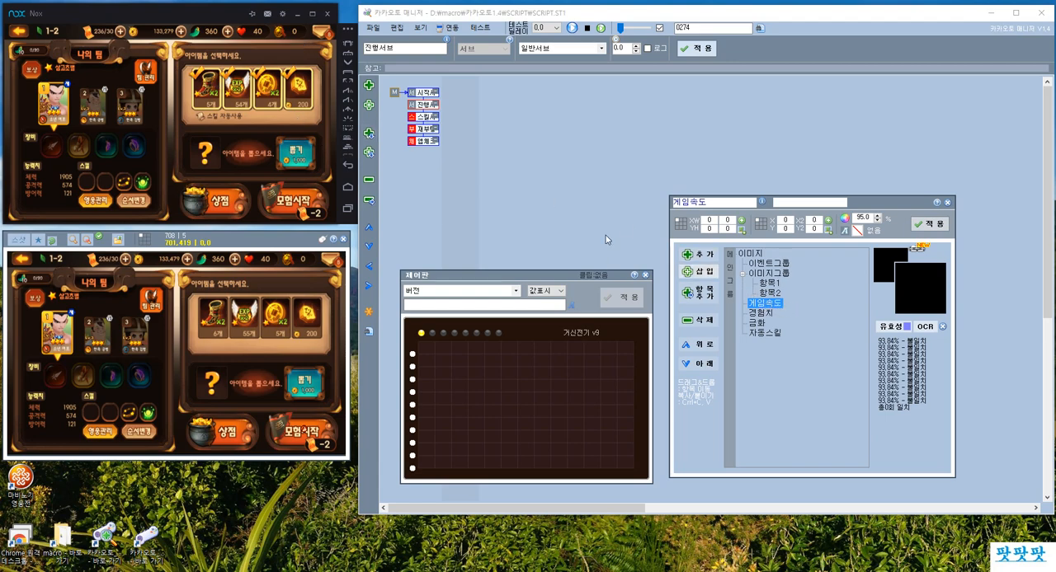
pyautogui.click(201, 104)
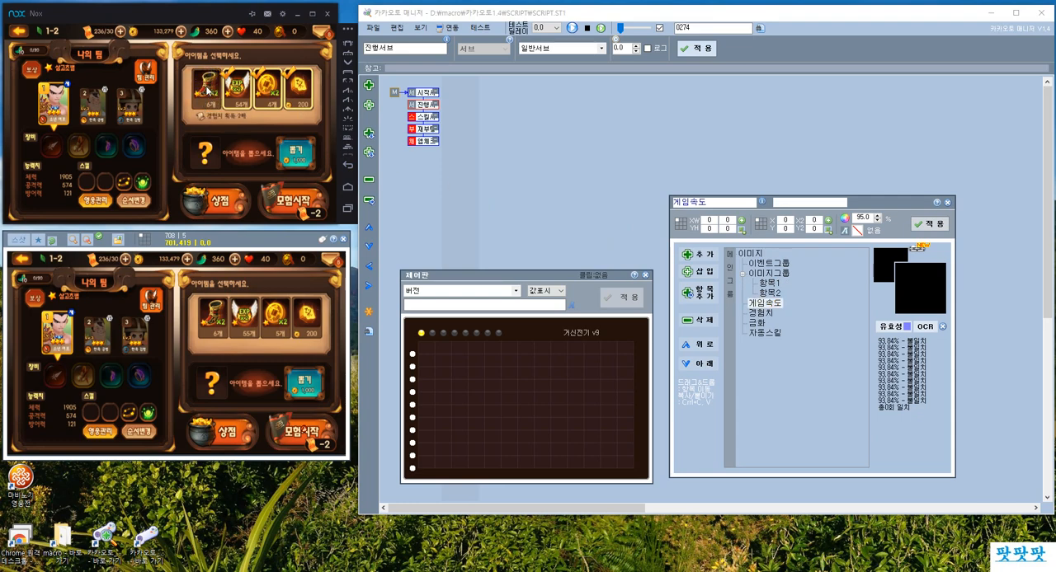
pyautogui.click(199, 82)
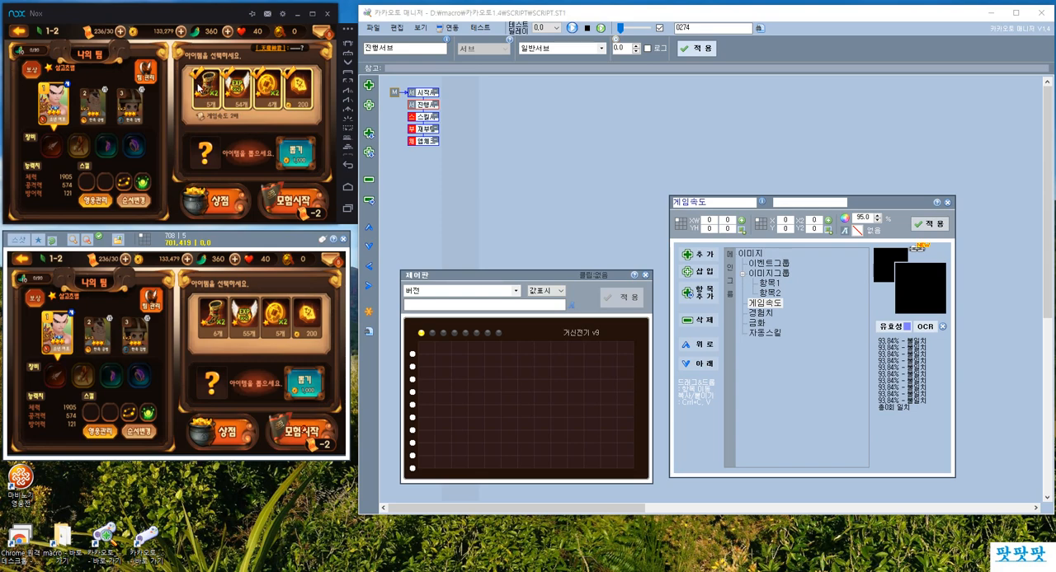
pyautogui.click(367, 285)
pyautogui.click(502, 184)
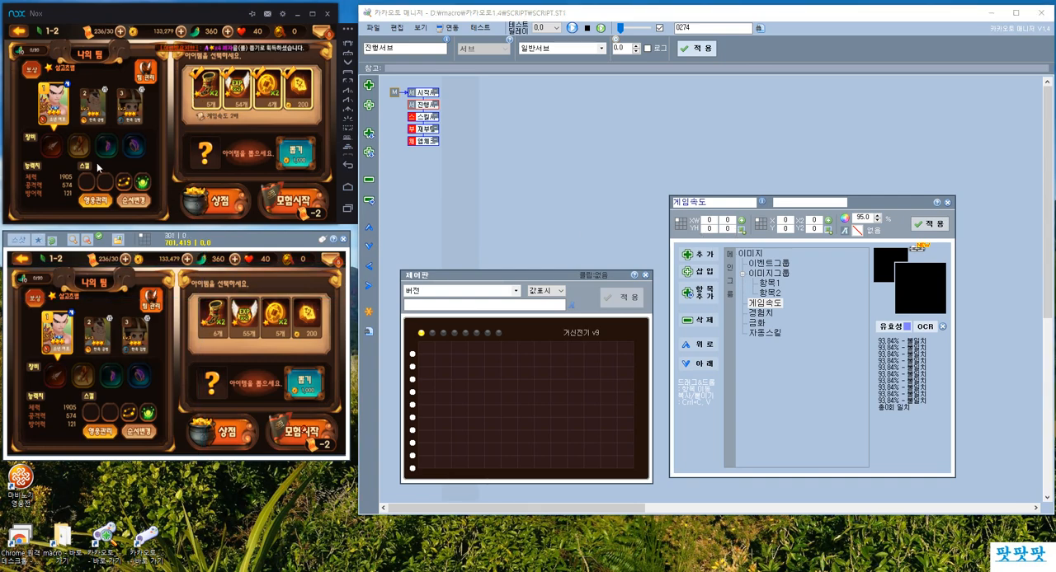
pyautogui.click(21, 241)
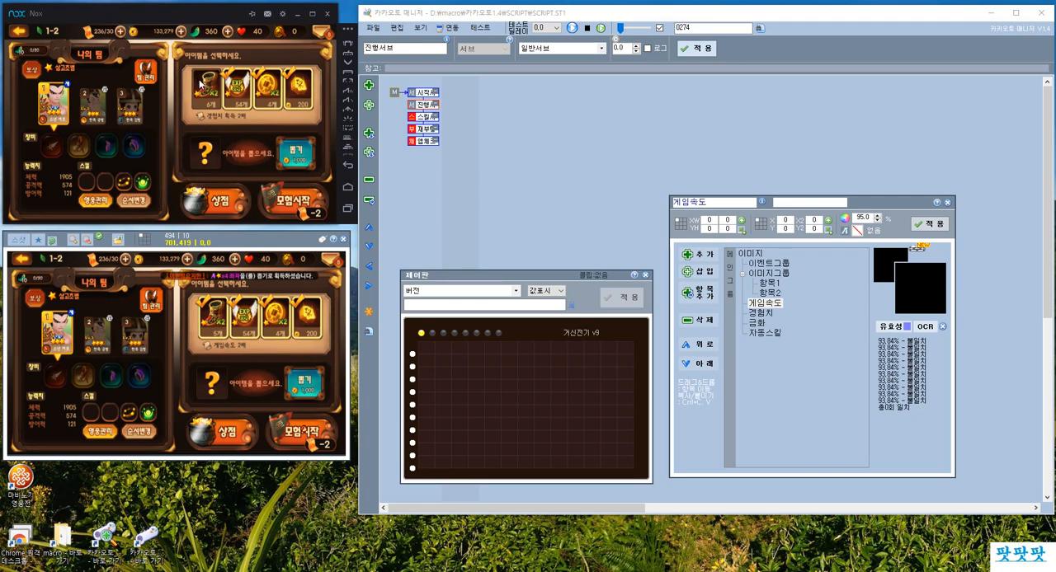
pyautogui.click(201, 82)
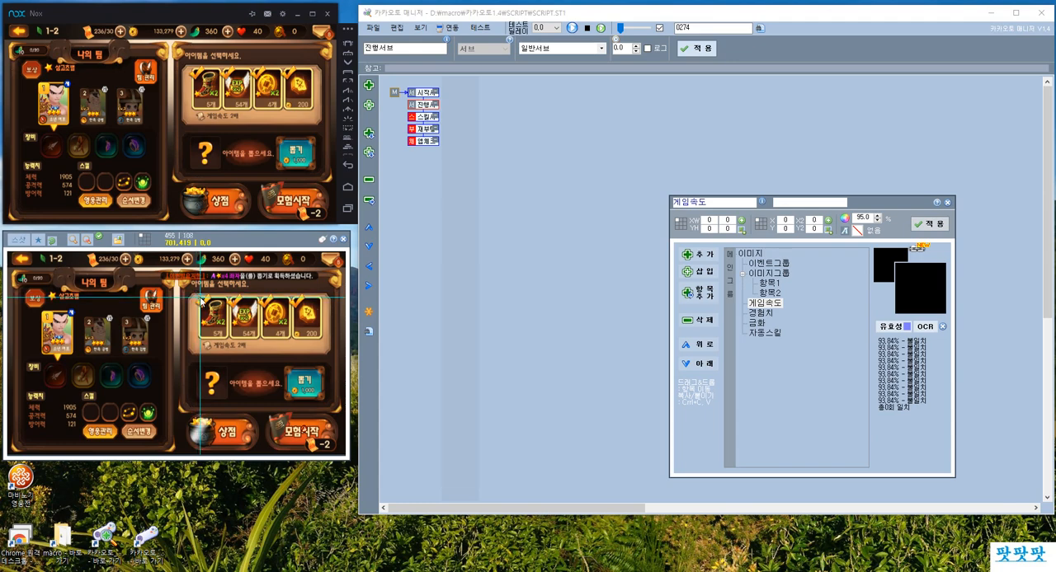
# Mark the check mark on the boots item in the screenshot and set the 게임속도 image region to 455, 110, size 29 × 25.
pyautogui.moveTo(200, 298); pyautogui.dragTo(217, 317)
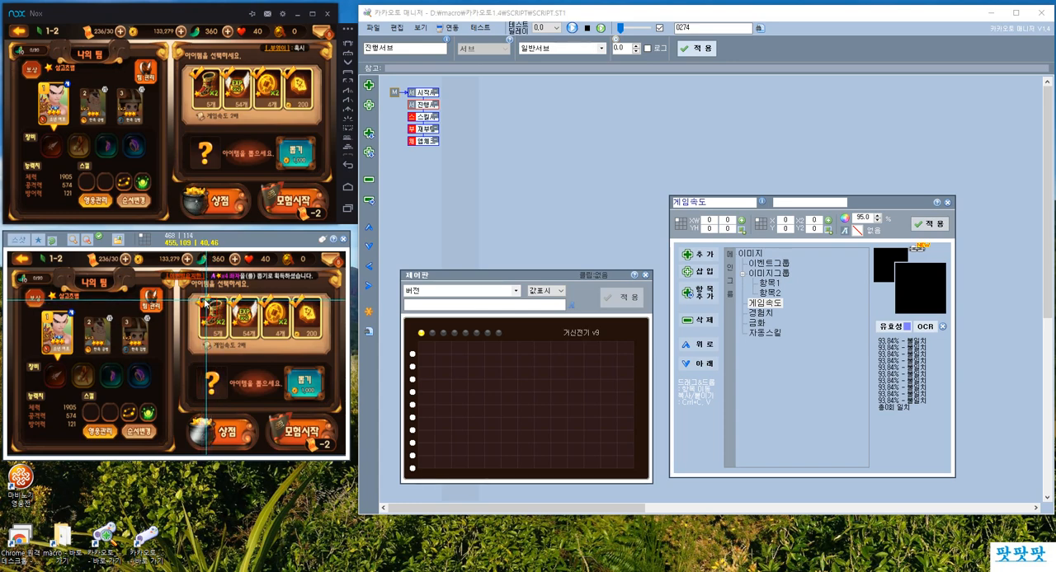
pyautogui.click(196, 294)
pyautogui.moveTo(200, 299); pyautogui.dragTo(225, 334)
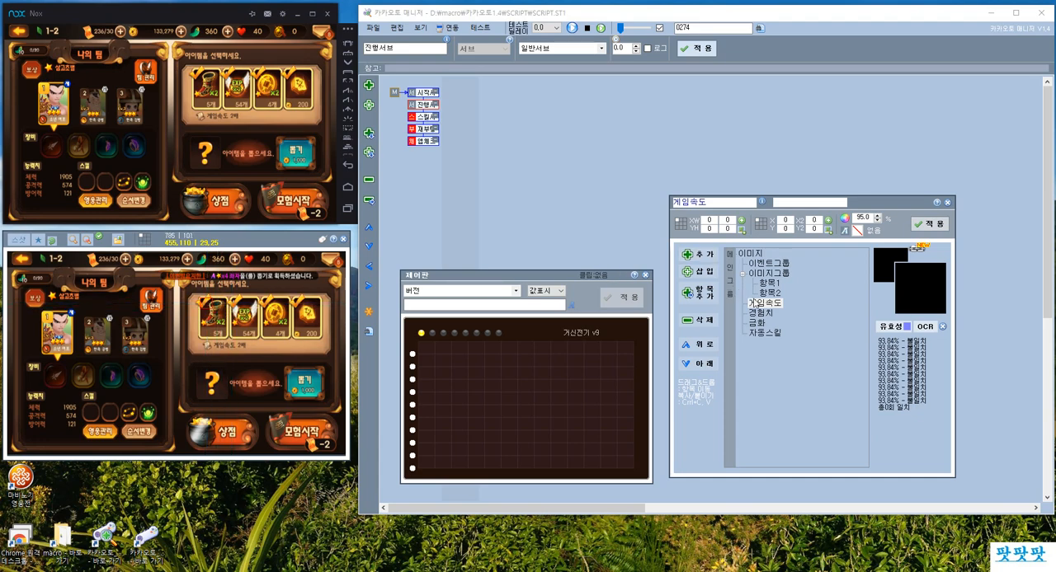
pyautogui.click(741, 221)
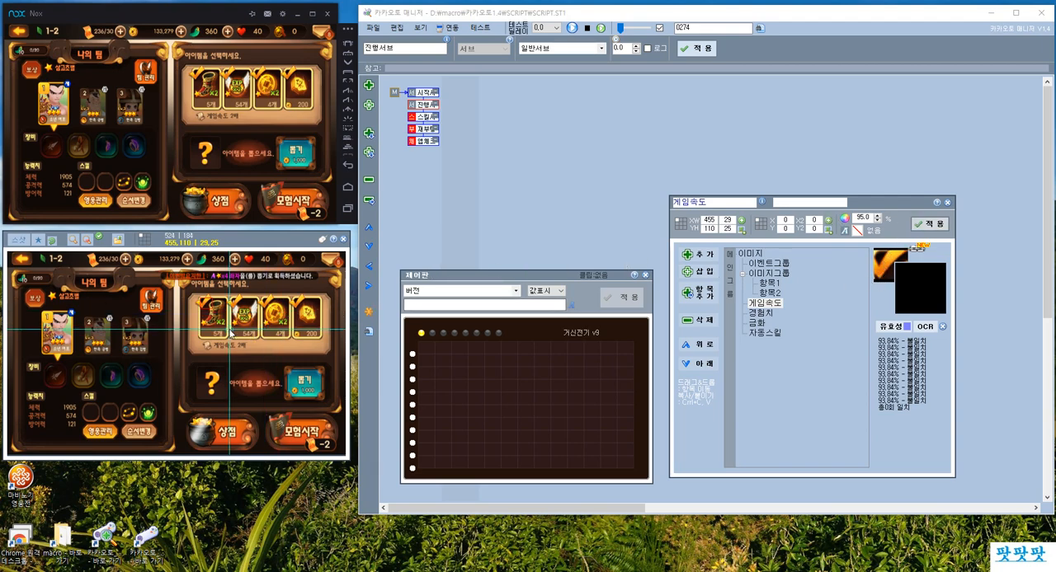
# Pick a point on the boots item, set the 게임속도 coordinates to 488, 157, and apply the entry.
pyautogui.click(215, 320)
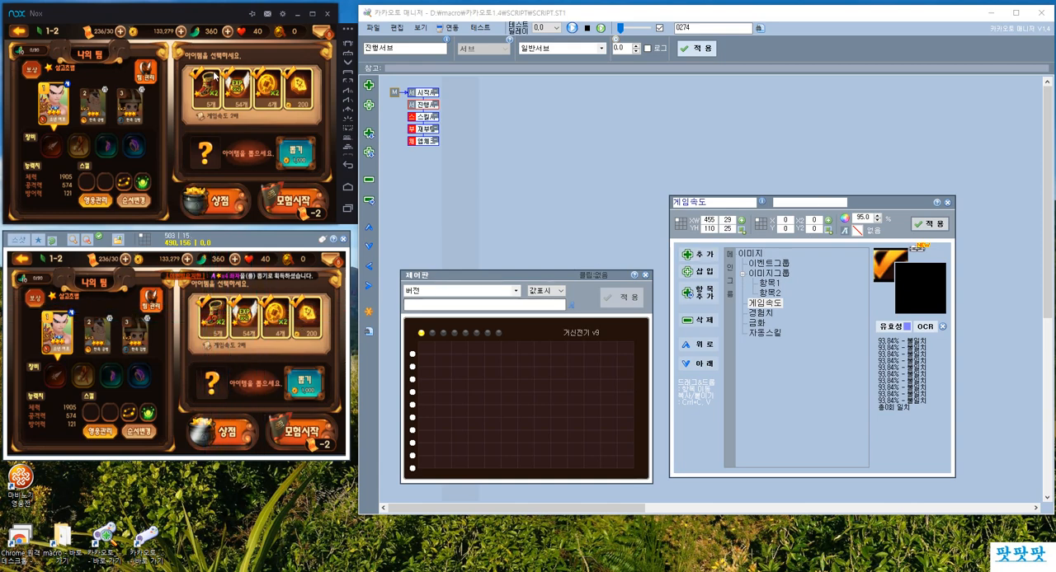
pyautogui.click(206, 87)
pyautogui.click(208, 88)
pyautogui.click(209, 89)
pyautogui.click(208, 89)
pyautogui.click(215, 319)
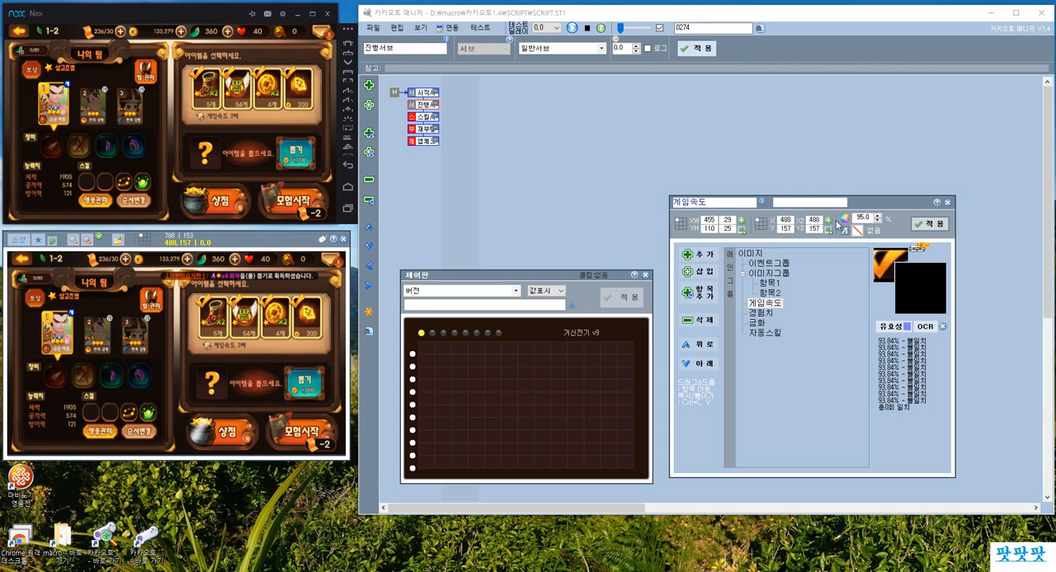
pyautogui.click(930, 223)
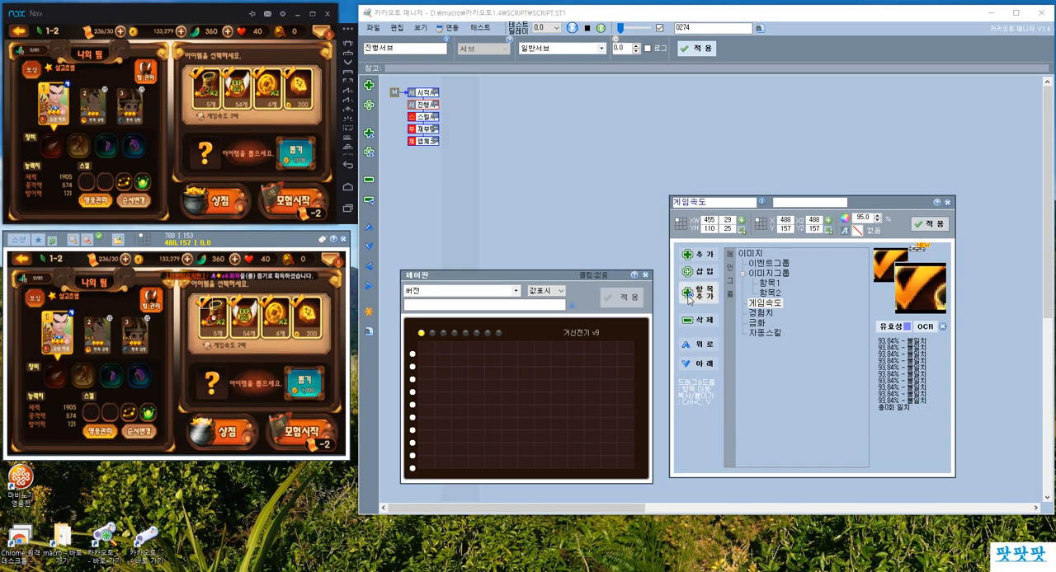
# Set the 경험치 entry's image region to the EXP item's check mark (529, 109, size 28 × 25) and its coordinates to 561, 157.
pyautogui.click(760, 313)
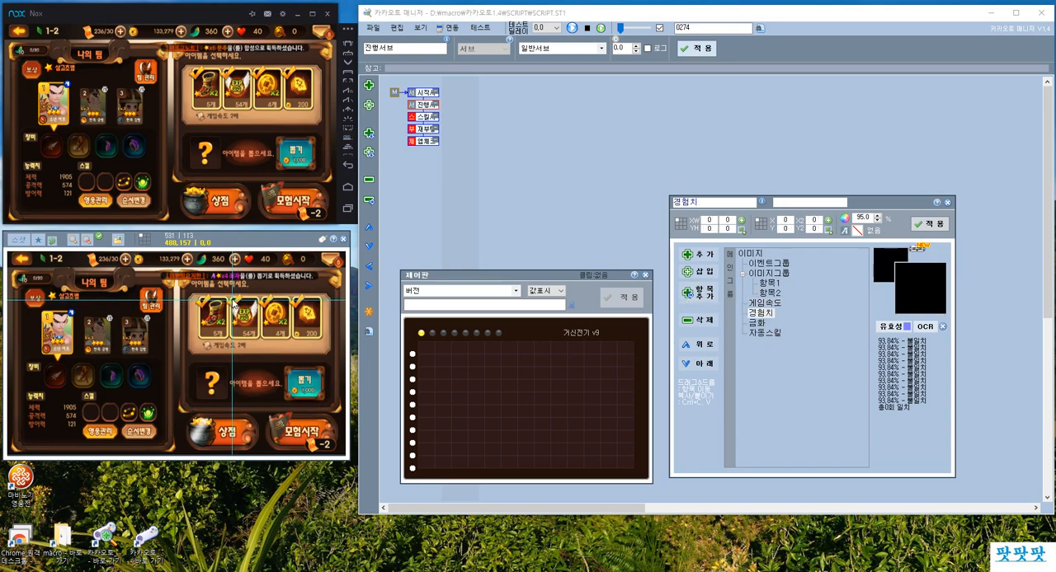
pyautogui.moveTo(232, 297); pyautogui.dragTo(243, 309)
pyautogui.click(742, 222)
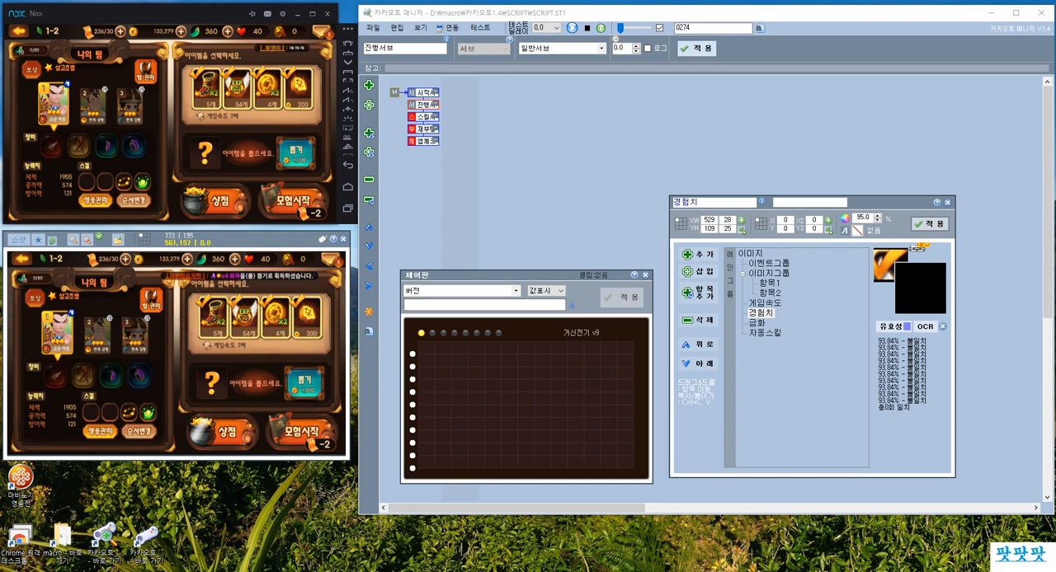
pyautogui.click(829, 223)
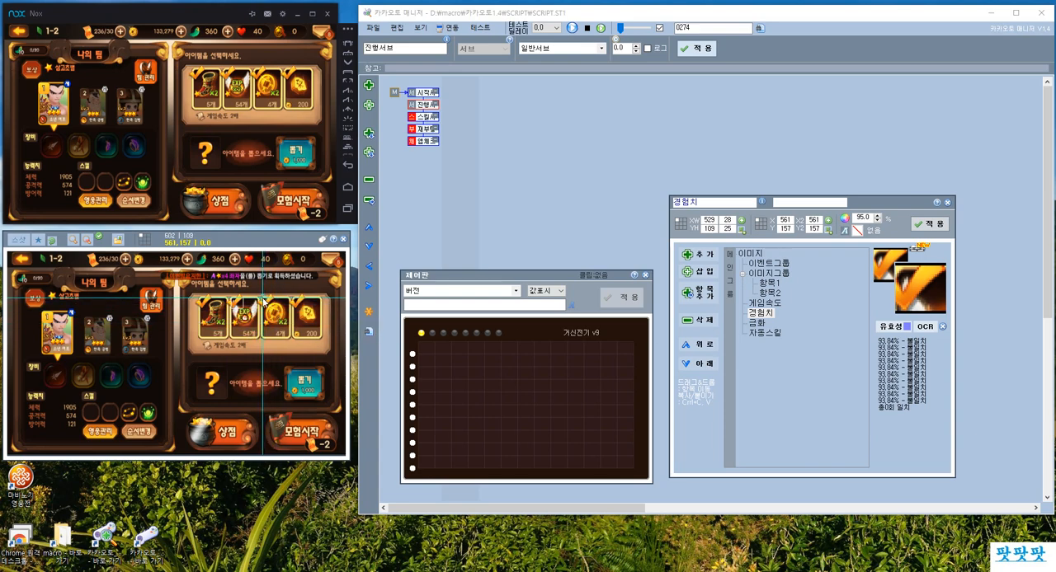
# Set the 금화 entry's image region to the coin item's check mark (602, 109, size 28 × 26) and its coordinates to 634, 151.
pyautogui.moveTo(263, 297); pyautogui.dragTo(275, 309)
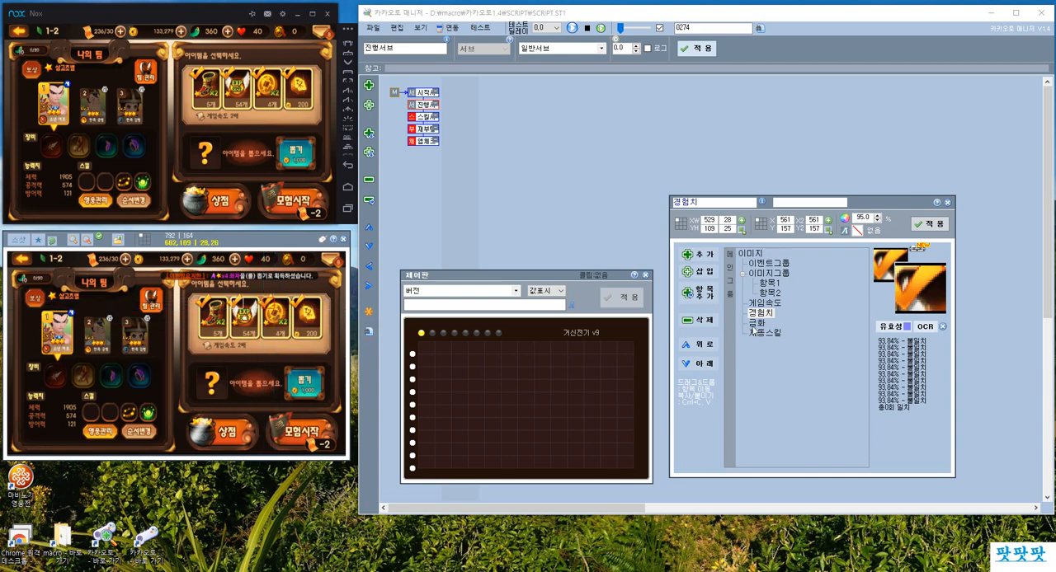
pyautogui.click(754, 323)
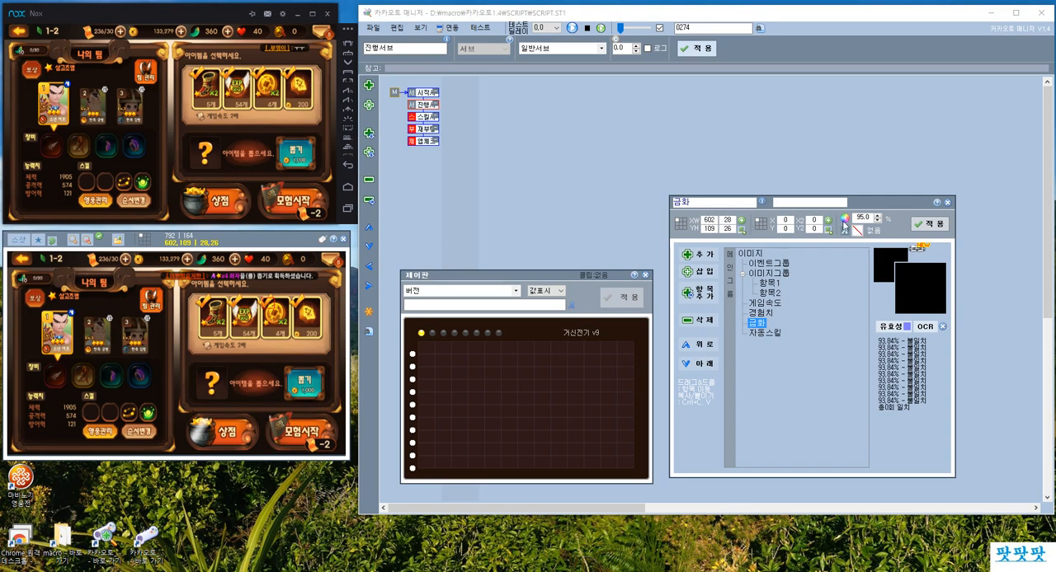
pyautogui.click(844, 220)
pyautogui.click(275, 315)
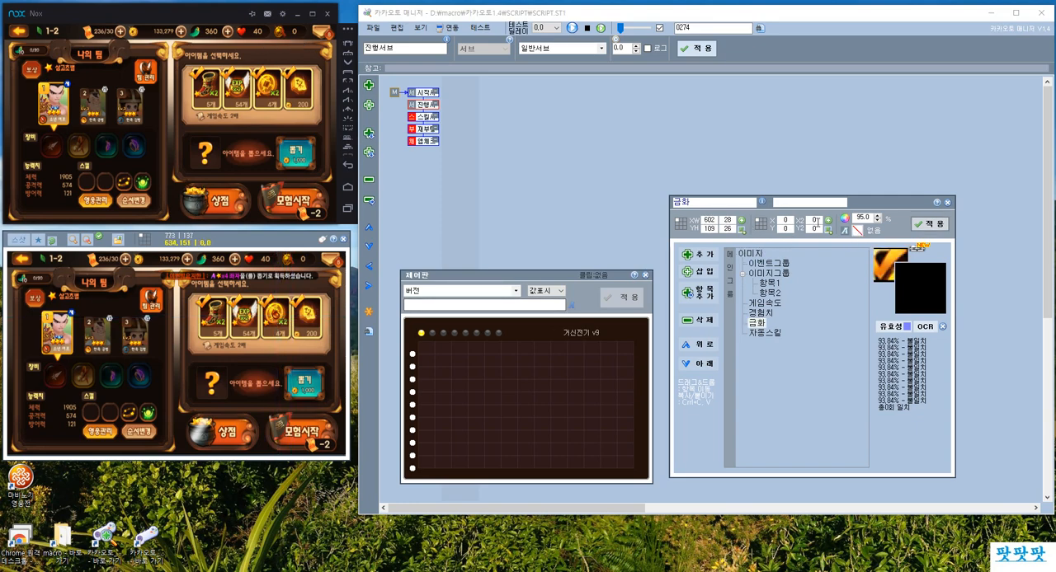
pyautogui.click(829, 222)
pyautogui.click(926, 224)
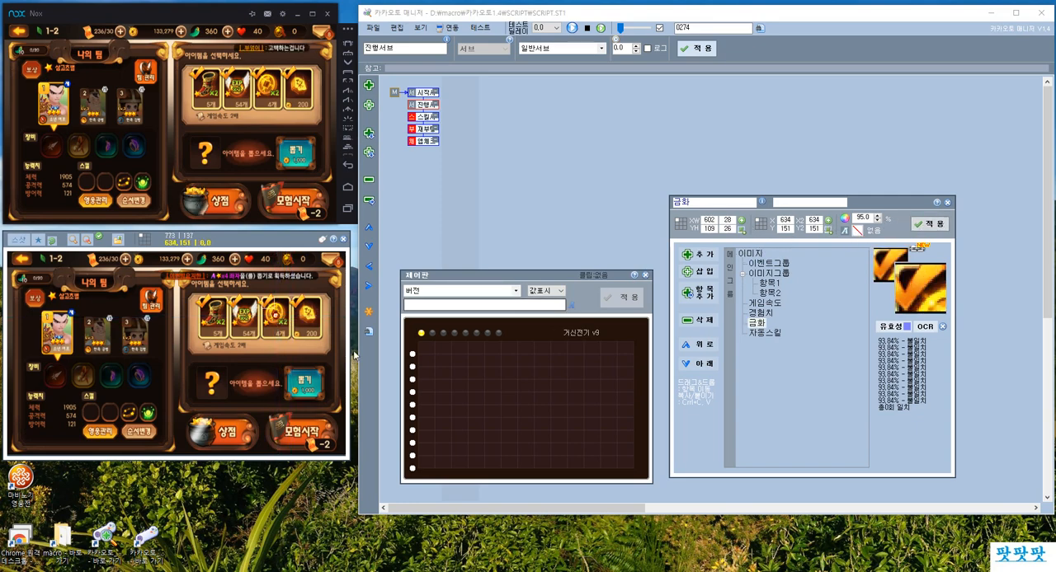
# Set the 자동스킬 entry's image region to the fourth item's check mark (677, 109, size 26 × 26), its coordinates to 707, 152, and apply.
pyautogui.moveTo(295, 299); pyautogui.dragTo(306, 309)
pyautogui.click(764, 334)
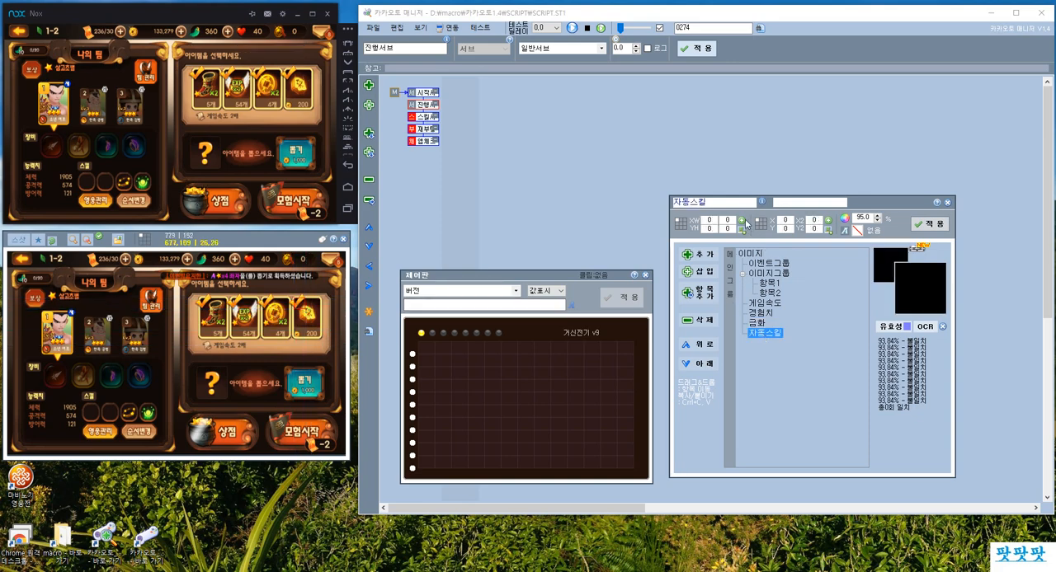
pyautogui.click(308, 316)
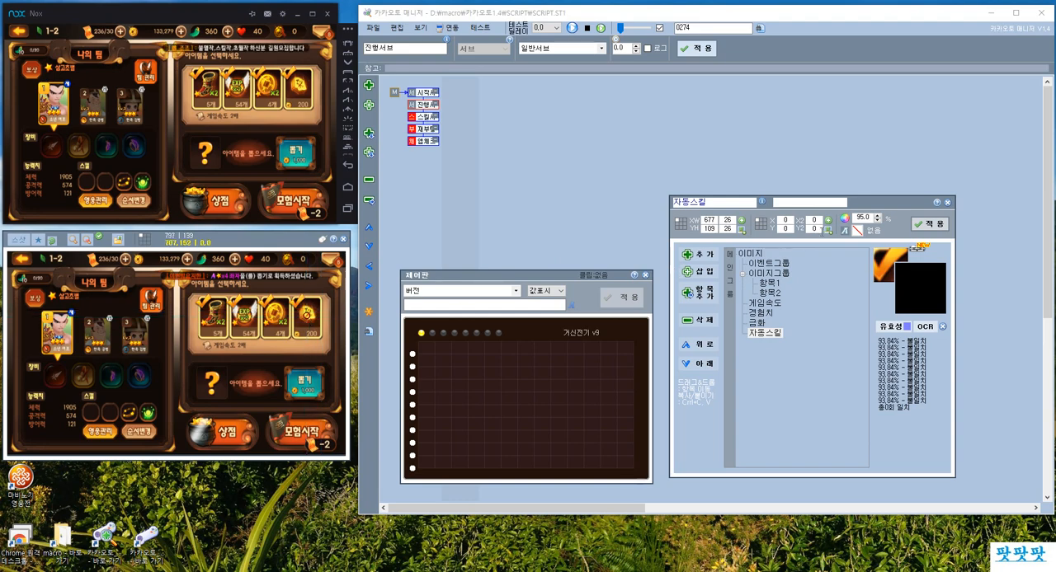
pyautogui.click(927, 224)
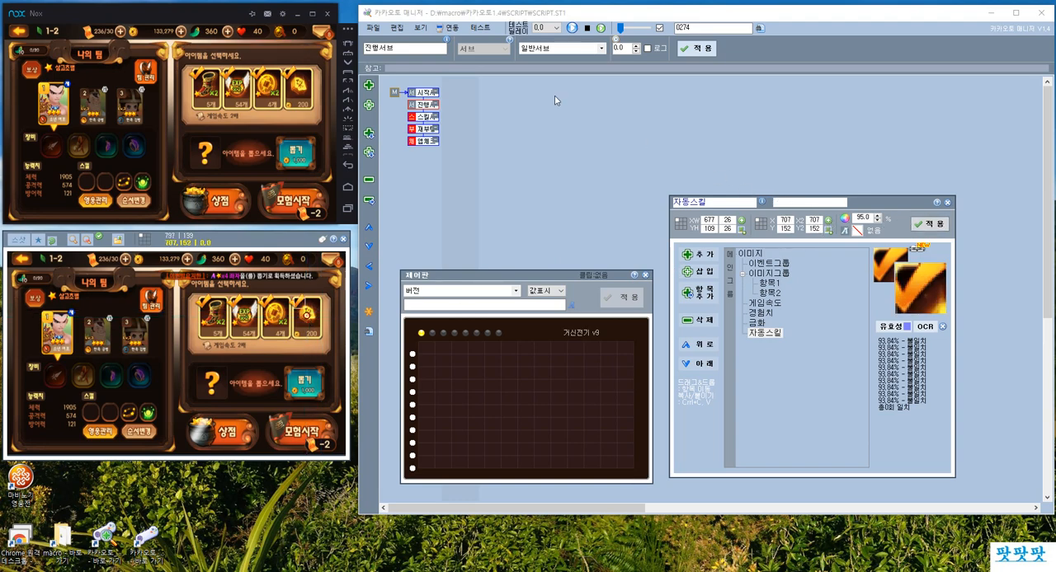
# Add four chained child scripts under the 진행서브 script.
pyautogui.click(417, 104)
pyautogui.click(369, 87)
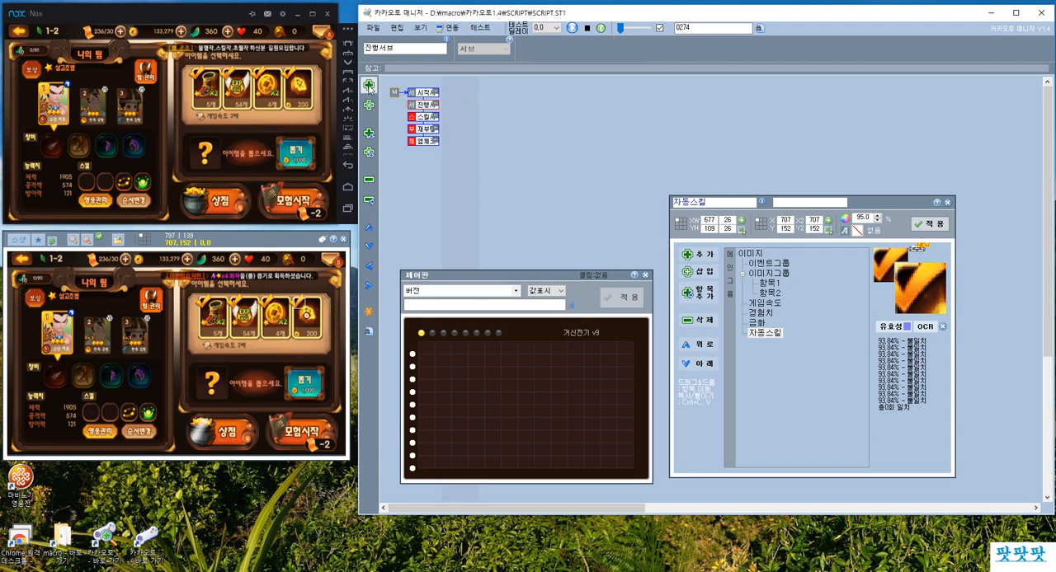
pyautogui.click(370, 88)
pyautogui.click(371, 88)
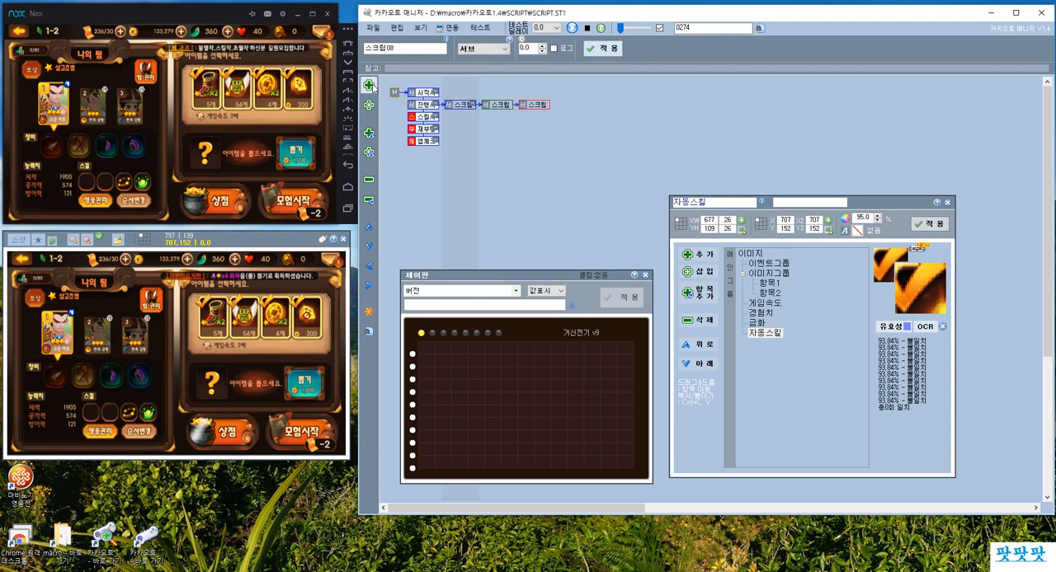
pyautogui.click(368, 86)
# Configure the first new script as a 스샷 script for 게임속도 with the 옵션 클릭 action and a delay of 1.0.
pyautogui.click(466, 108)
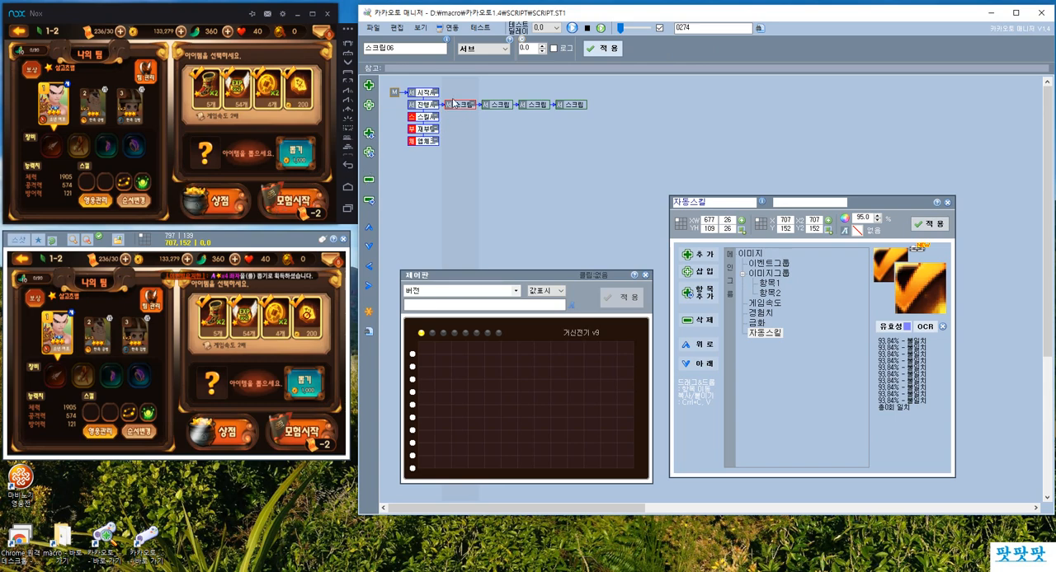
pyautogui.click(483, 47)
pyautogui.click(459, 110)
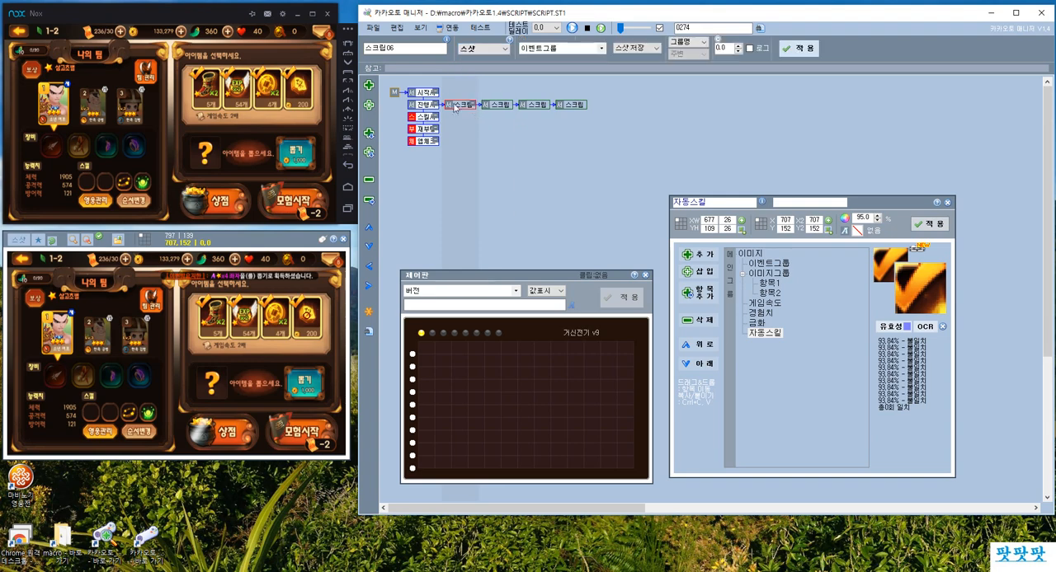
pyautogui.click(538, 54)
pyautogui.click(539, 75)
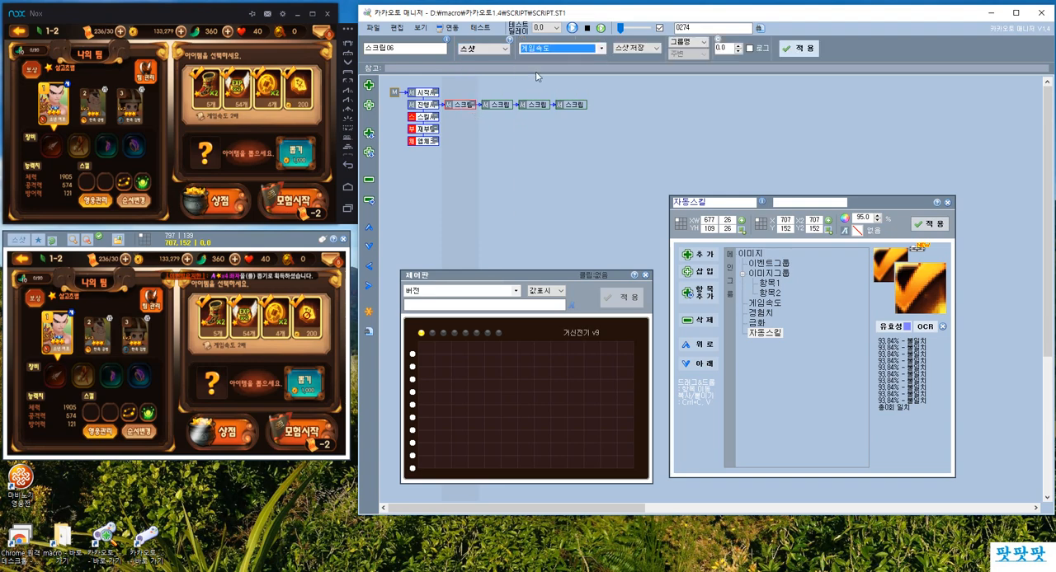
pyautogui.click(637, 47)
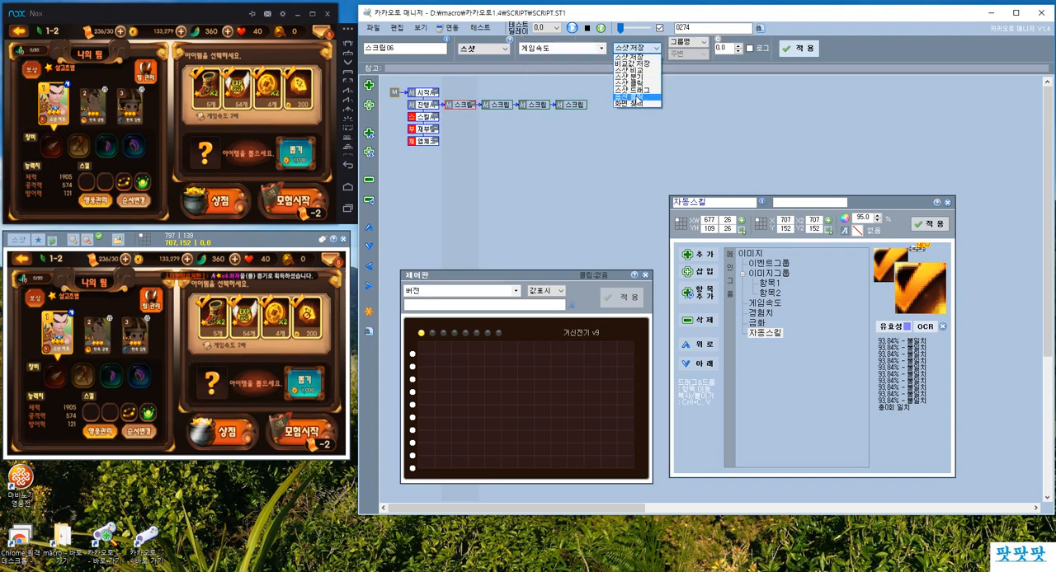
pyautogui.click(636, 96)
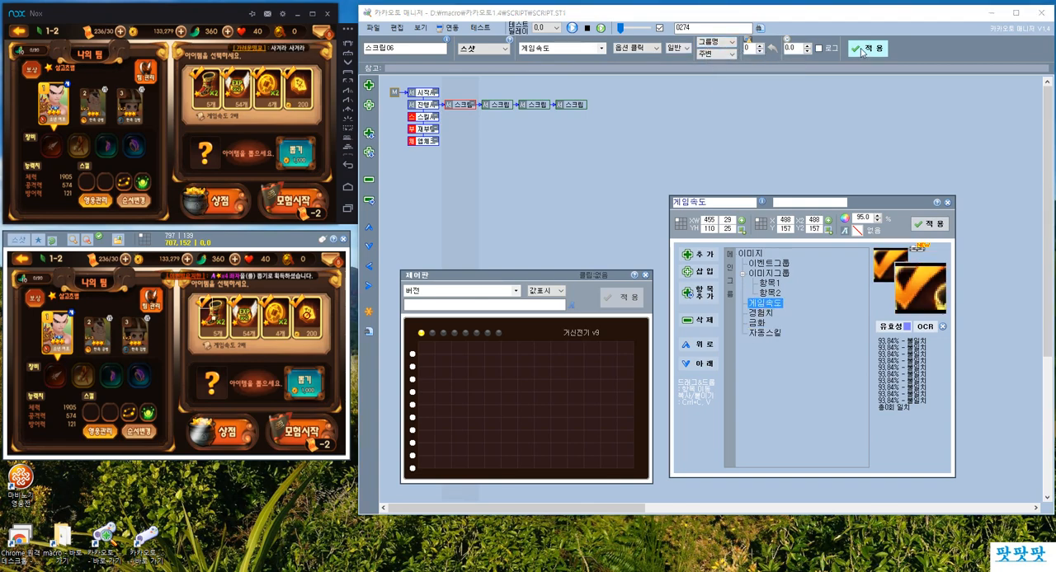
pyautogui.click(792, 47)
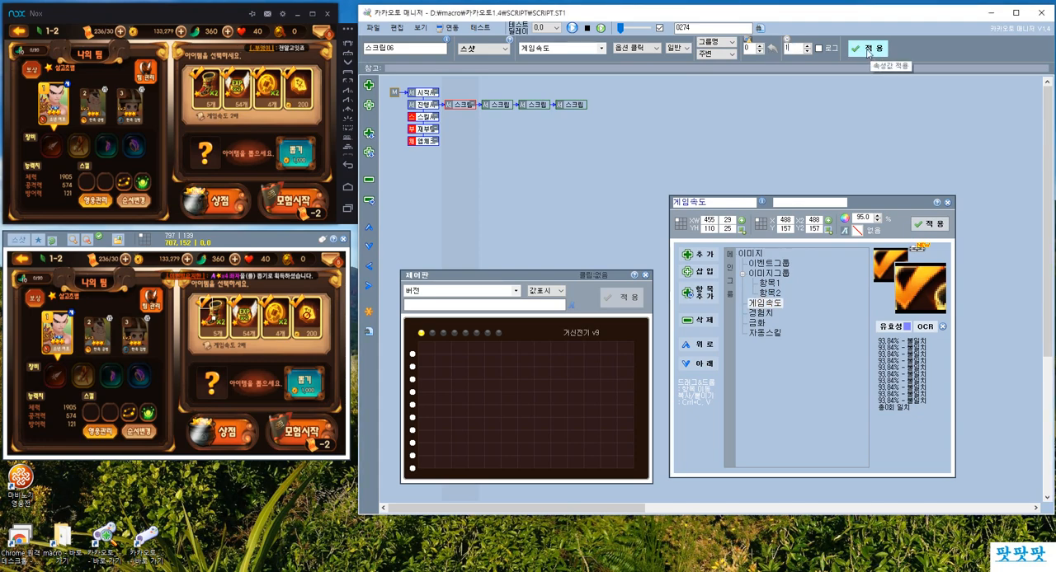
pyautogui.click(867, 52)
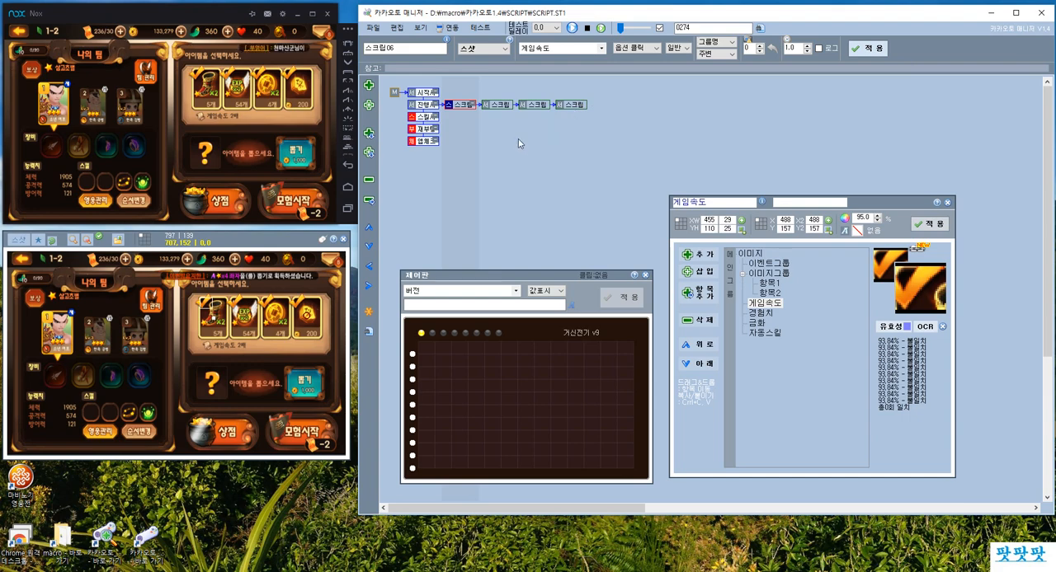
# Add a 체크 control labelled 게임속도 for the 게임속도 image entry to the control board.
pyautogui.click(443, 365)
pyautogui.click(462, 291)
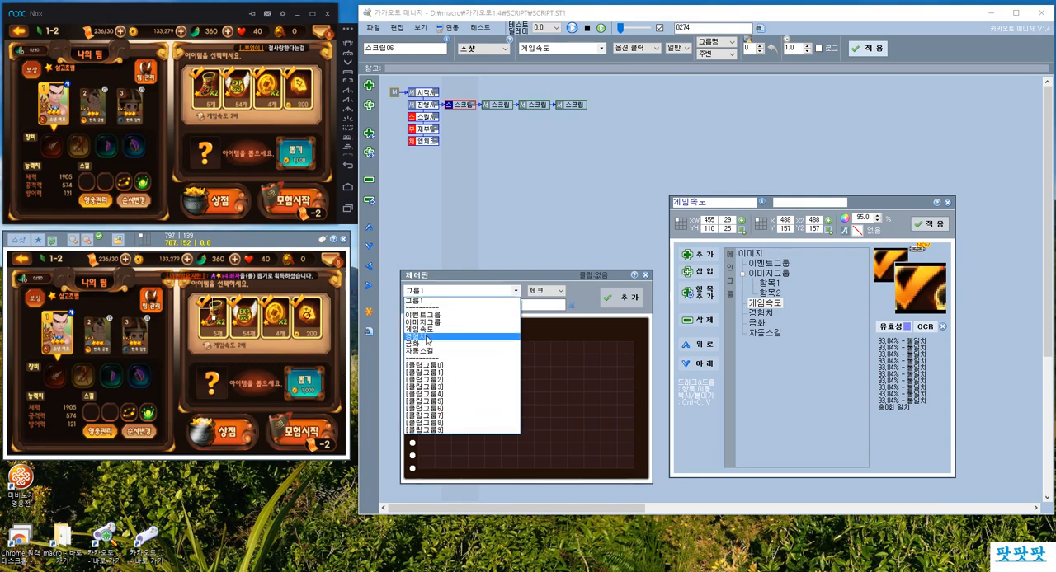
pyautogui.click(422, 328)
pyautogui.click(545, 291)
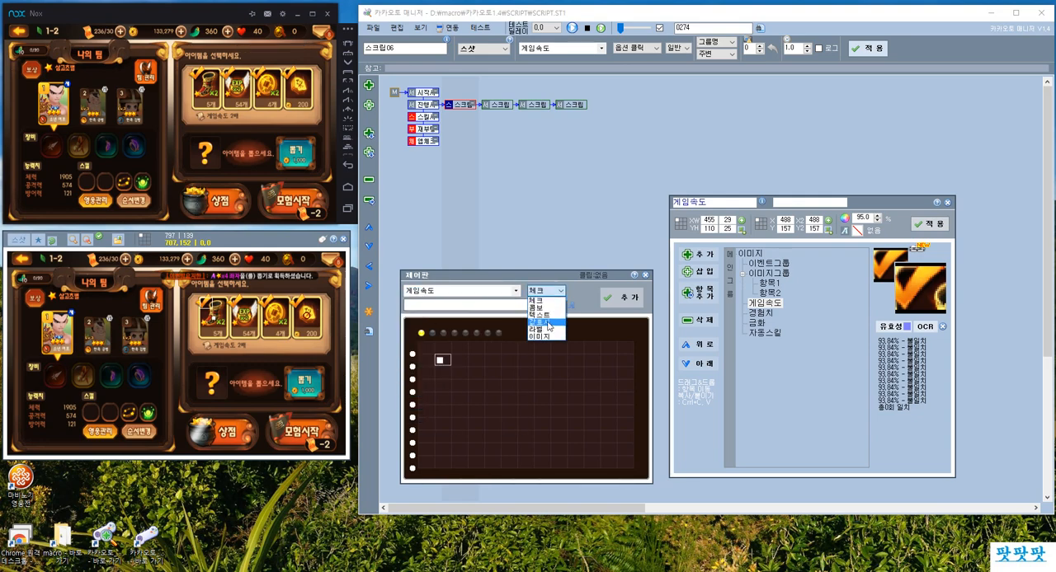
pyautogui.click(538, 300)
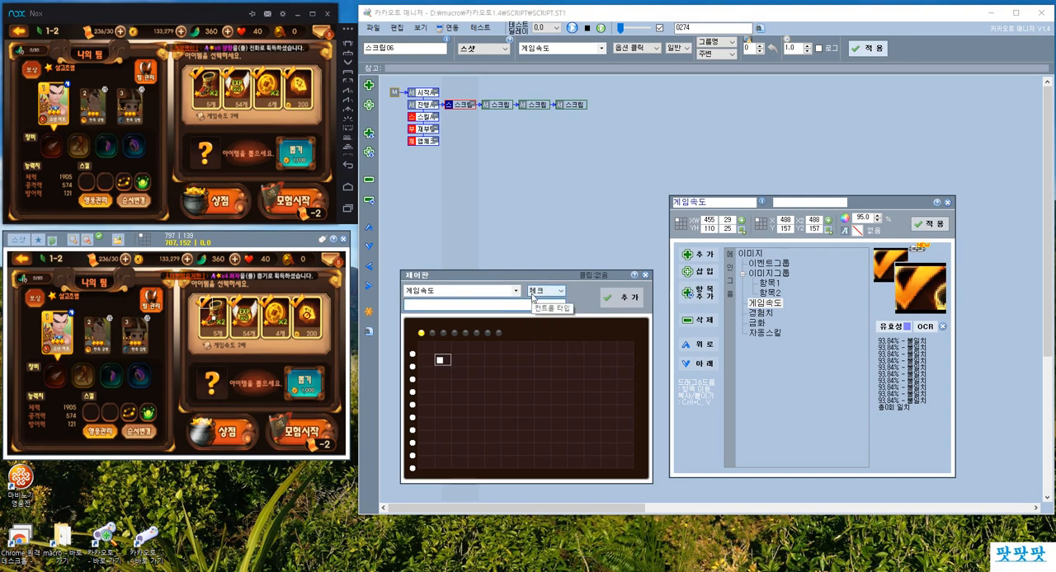
pyautogui.write('게임속ㄷ')
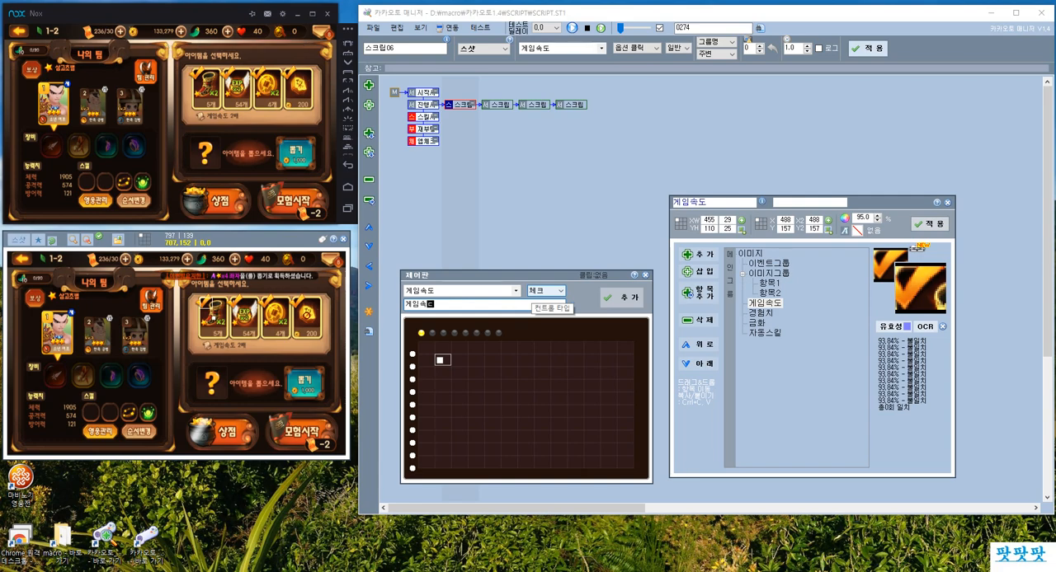
pyautogui.click(622, 298)
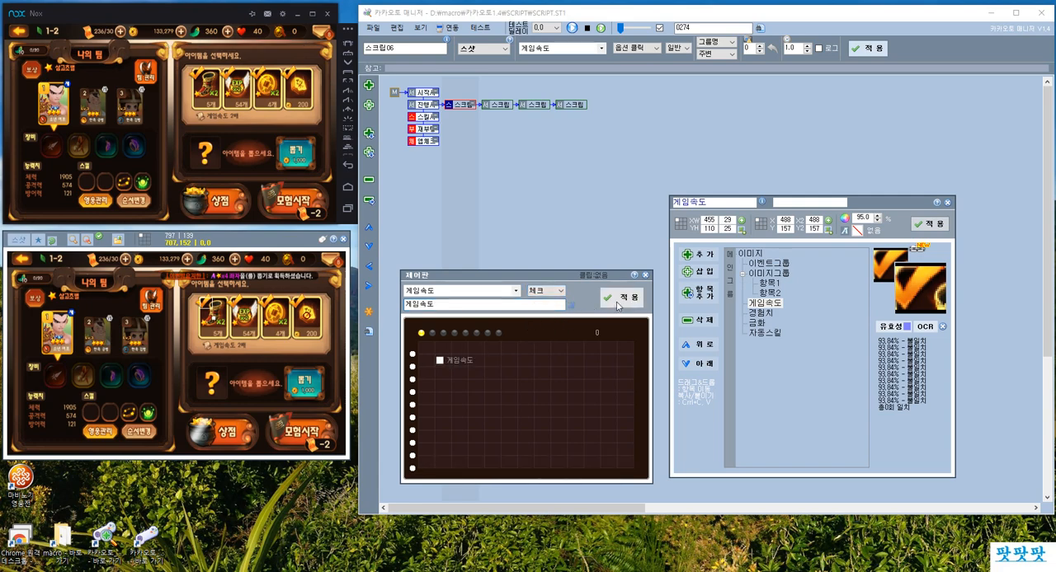
# Tick the 게임속도 checkbox on the control board and apply the change.
pyautogui.click(466, 362)
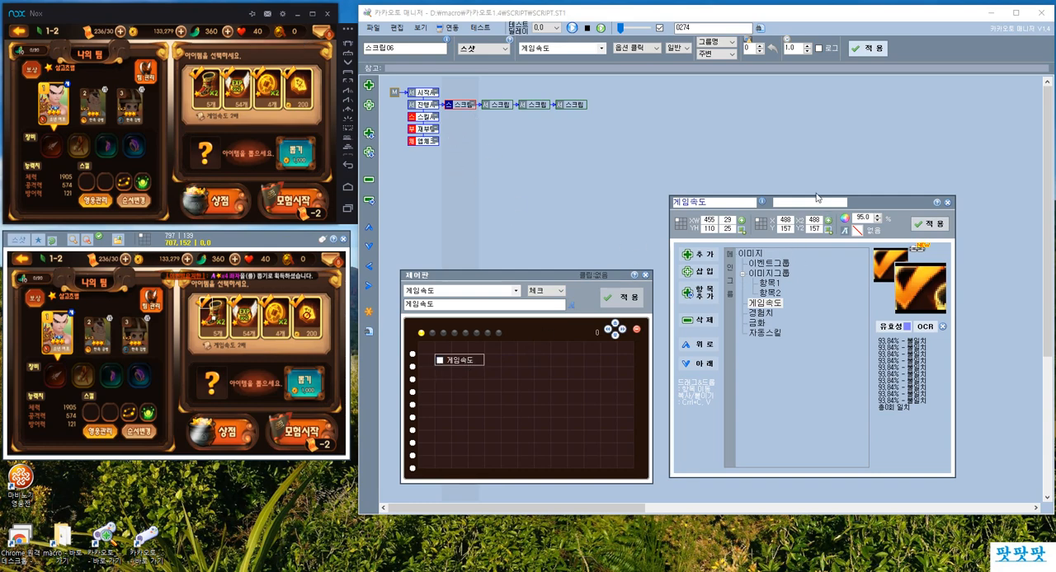
pyautogui.click(775, 305)
pyautogui.click(777, 203)
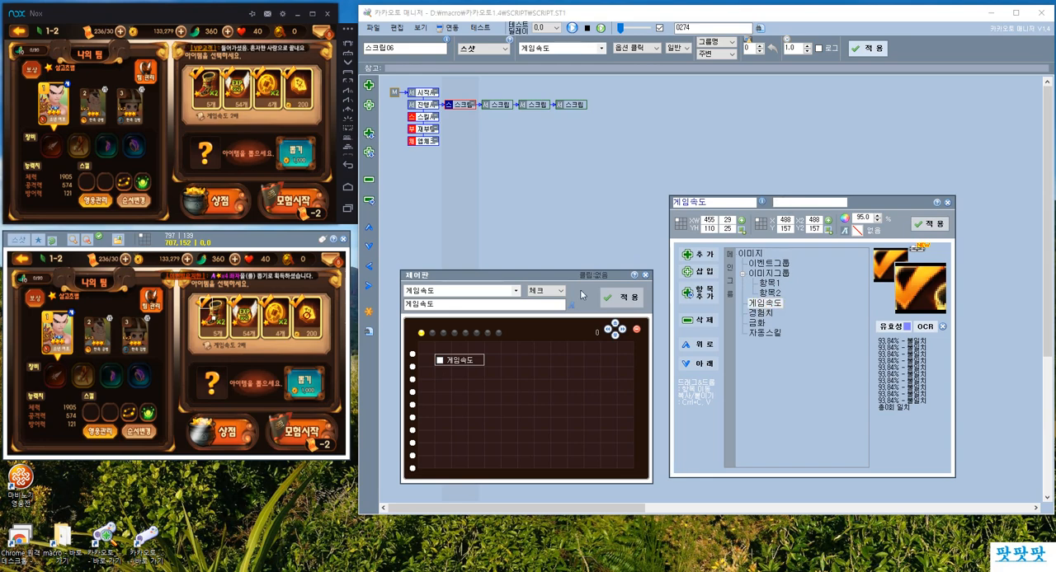
pyautogui.click(440, 360)
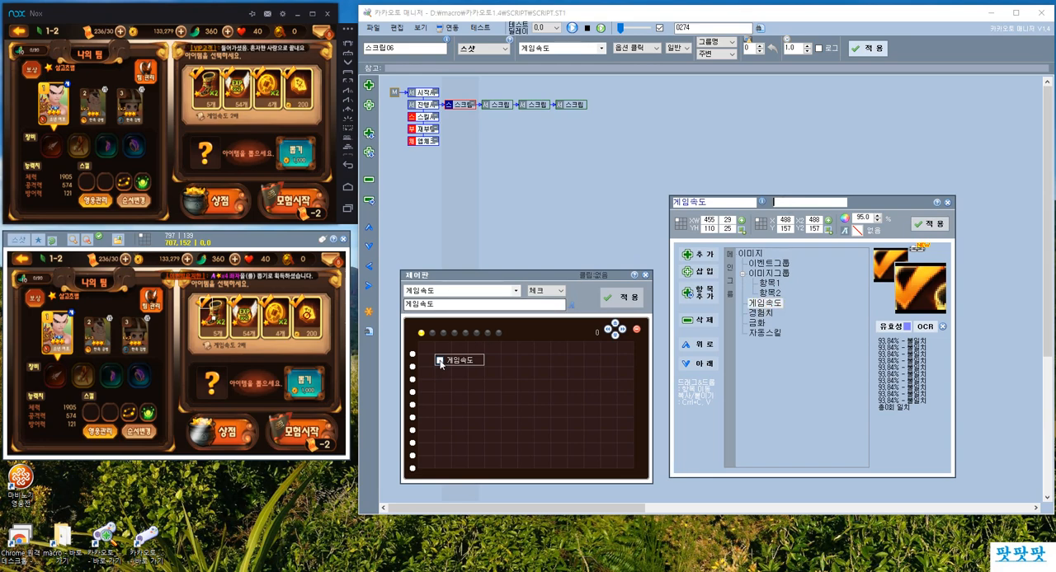
pyautogui.click(620, 297)
# Examine the 게임속도 entry's stored value, its linked checkbox and the settings of the first option-click script.
pyautogui.click(763, 313)
pyautogui.click(765, 302)
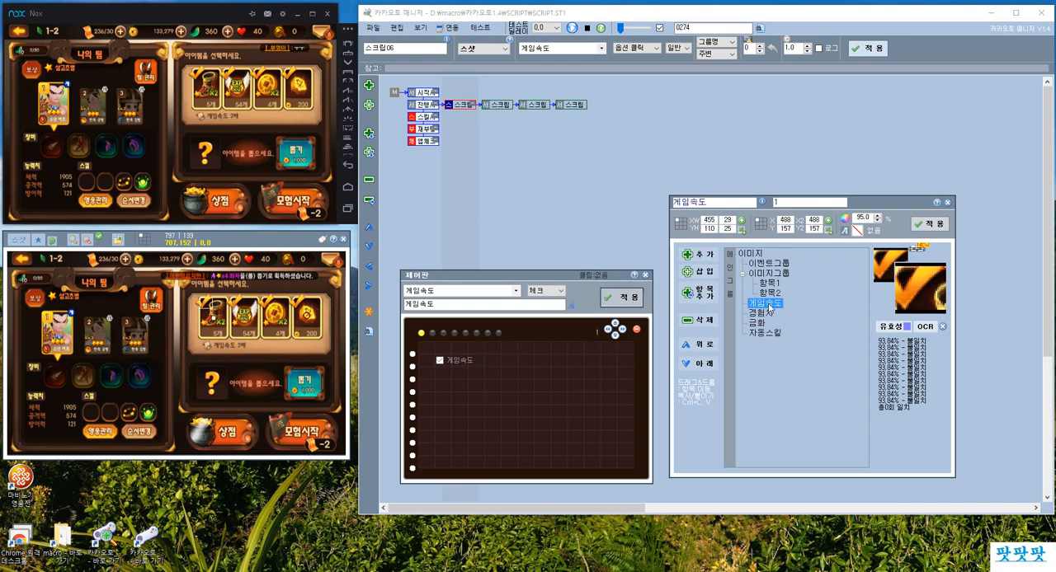
pyautogui.click(781, 203)
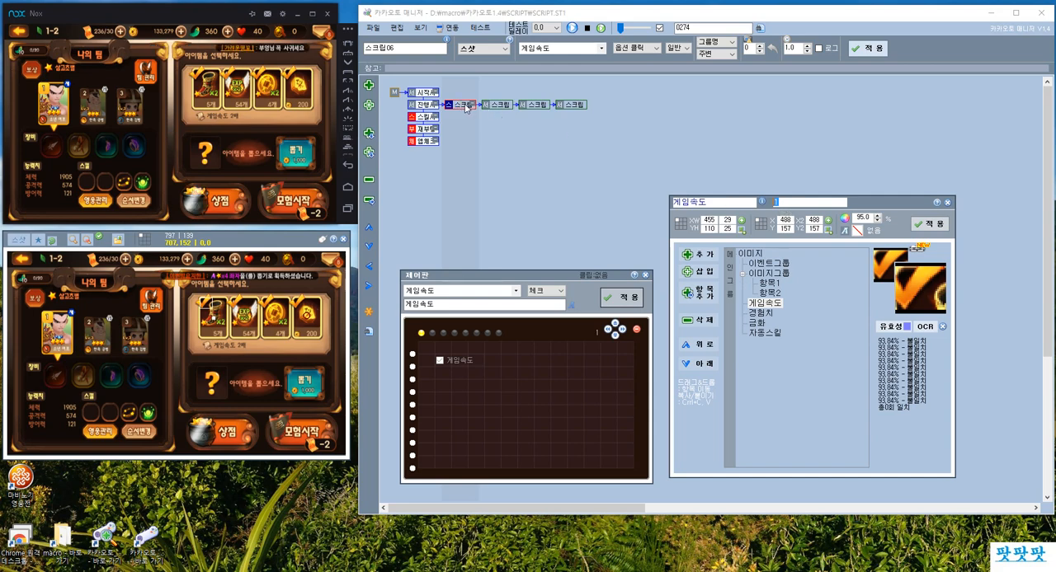
pyautogui.click(780, 304)
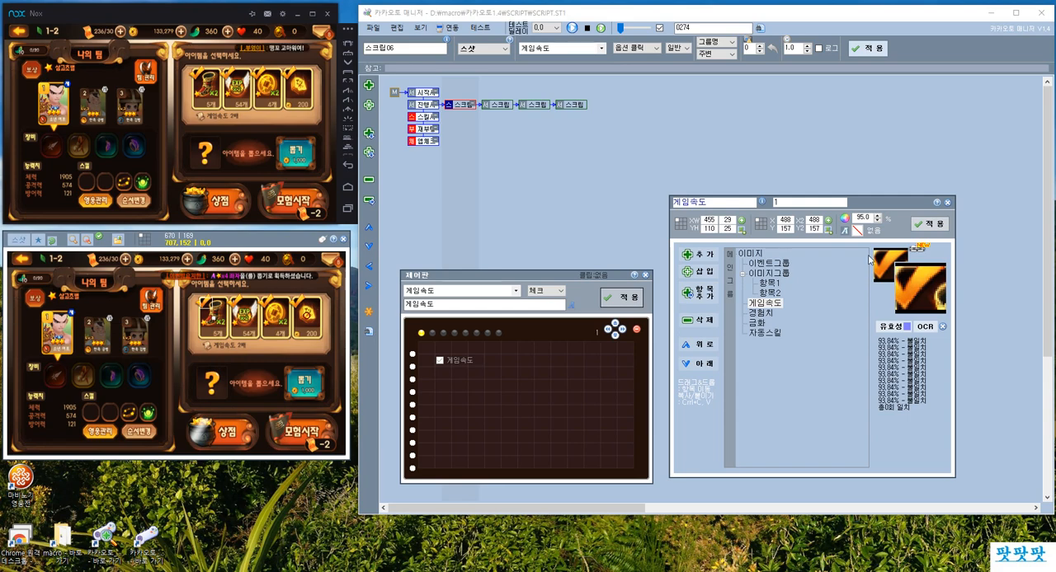
pyautogui.click(439, 362)
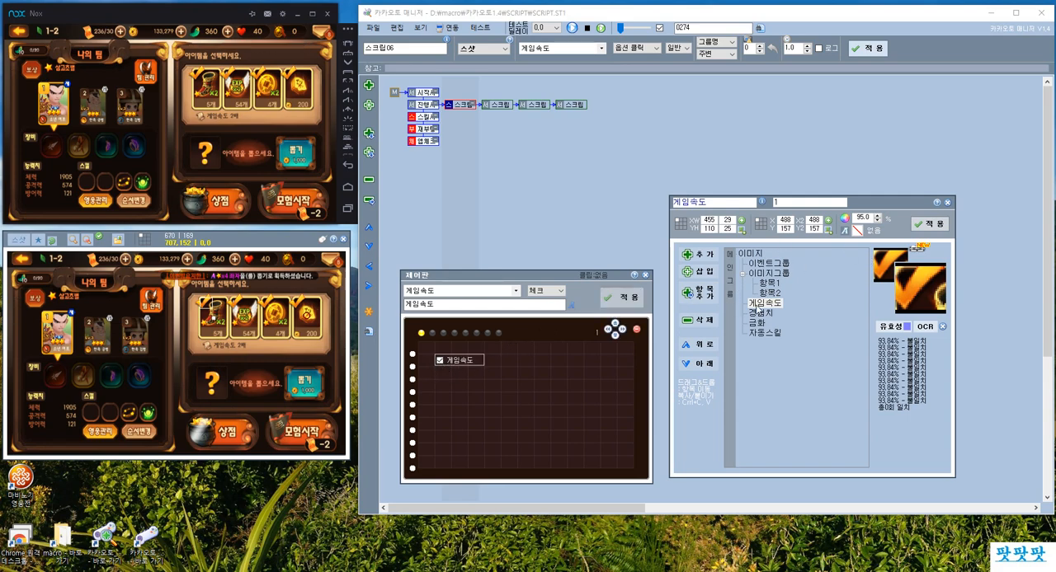
pyautogui.click(772, 307)
pyautogui.click(783, 203)
pyautogui.click(495, 107)
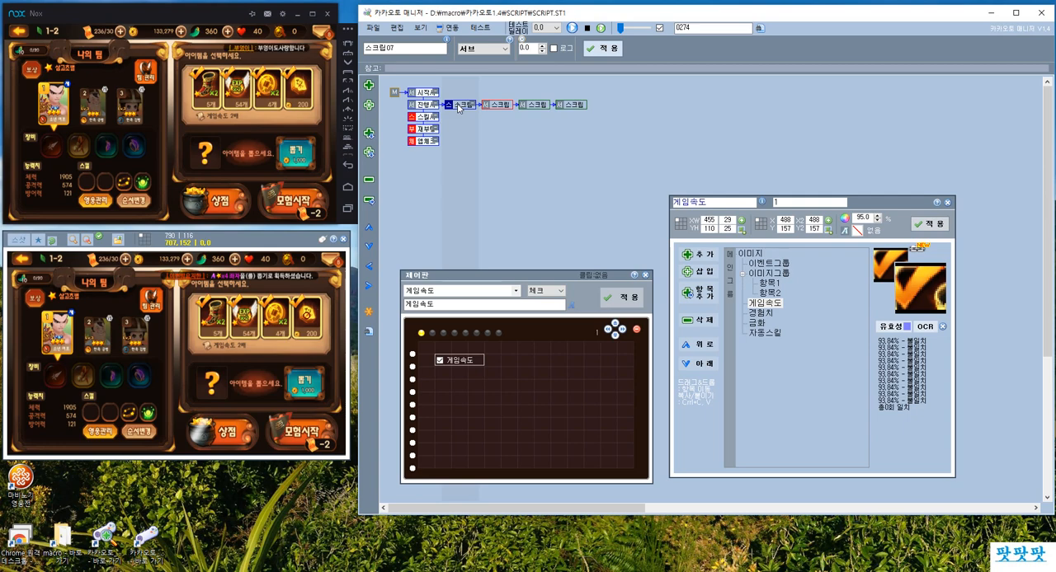
pyautogui.click(458, 106)
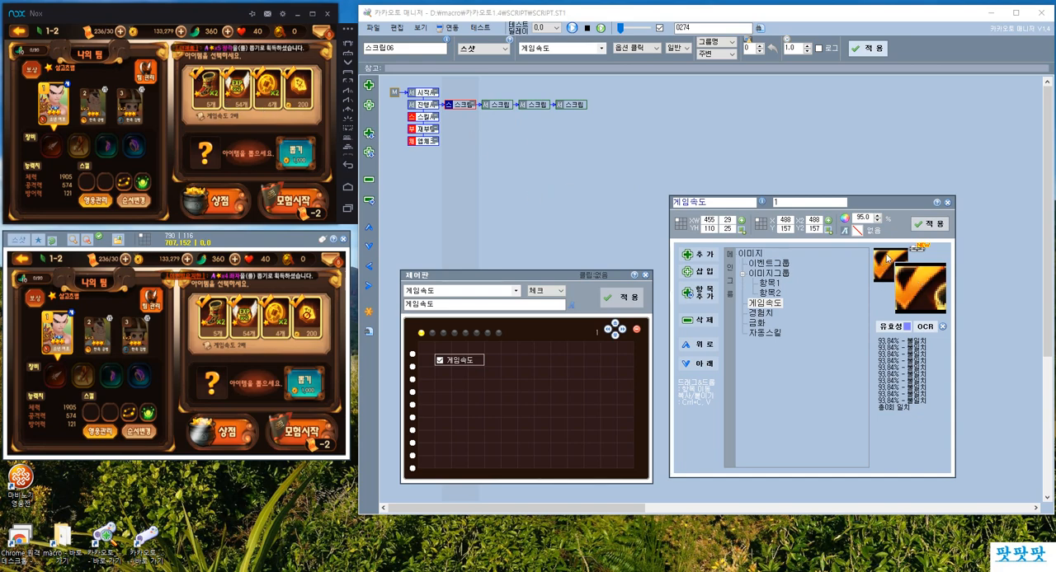
pyautogui.click(494, 106)
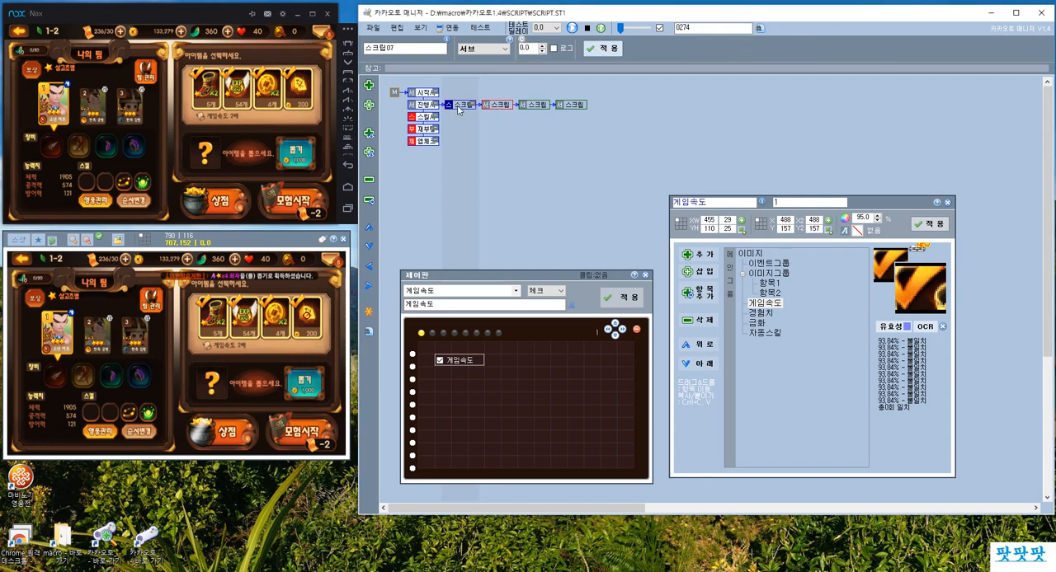
pyautogui.click(459, 108)
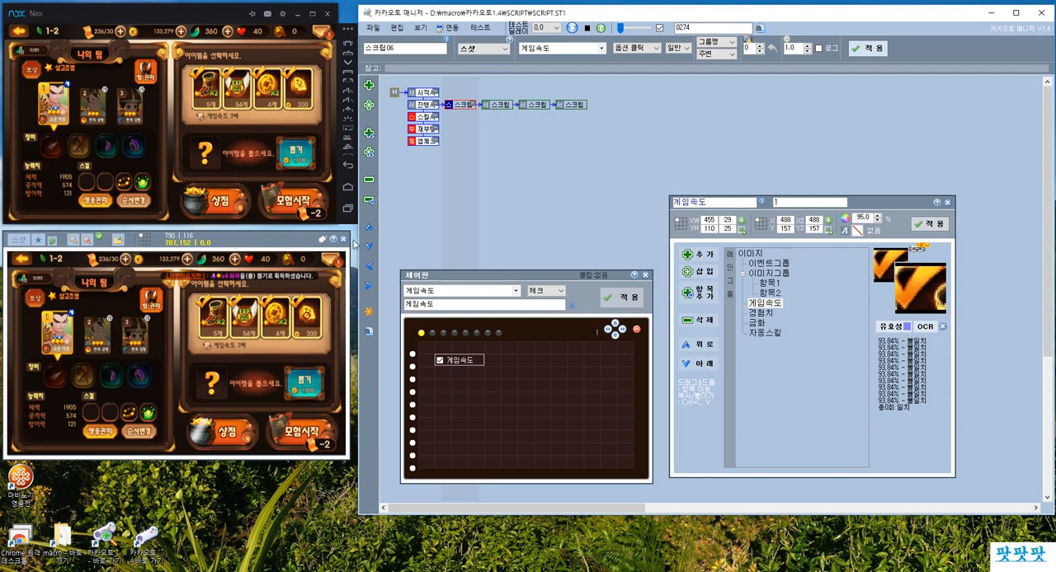
pyautogui.click(494, 106)
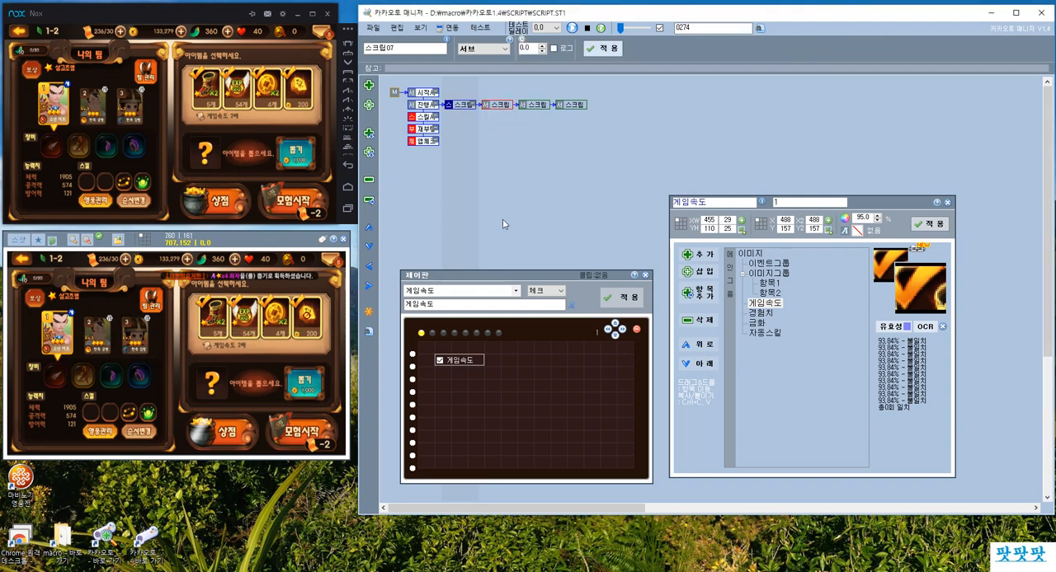
pyautogui.click(770, 315)
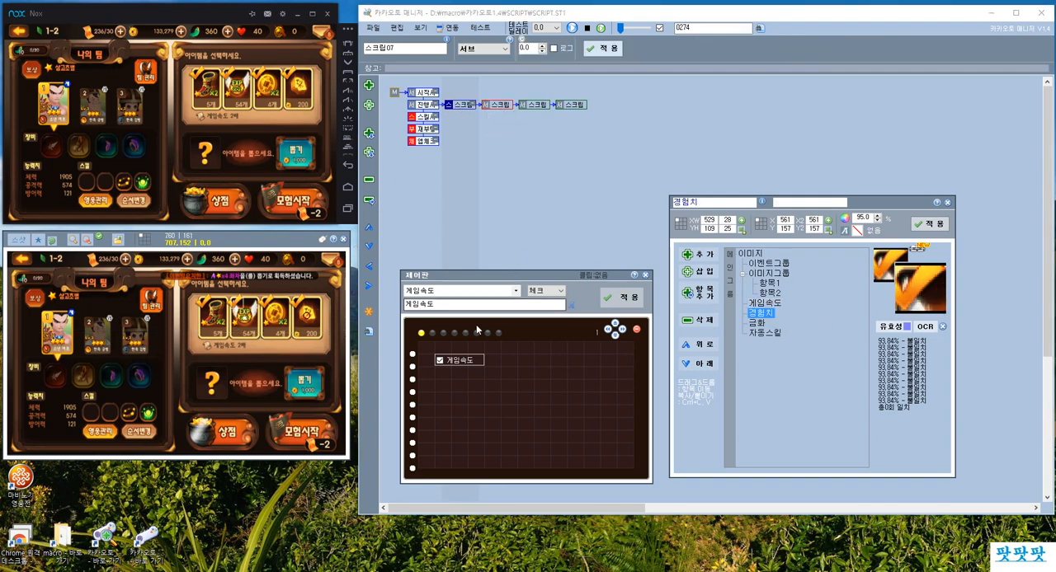
pyautogui.click(476, 50)
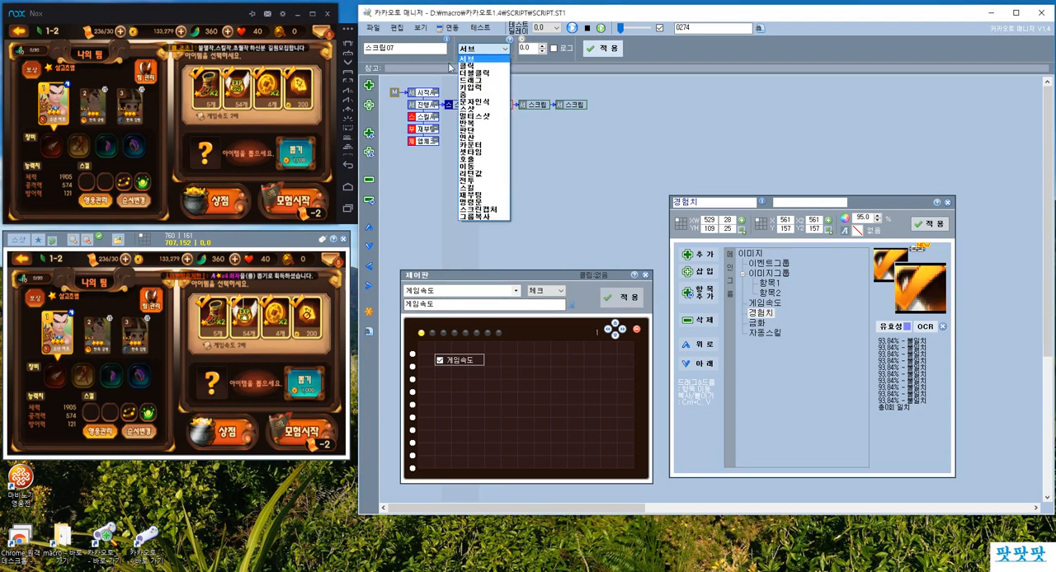
pyautogui.click(458, 116)
# Copy the first child script's 스샷 and 옵션 클릭 settings onto the second child script.
pyautogui.click(461, 109)
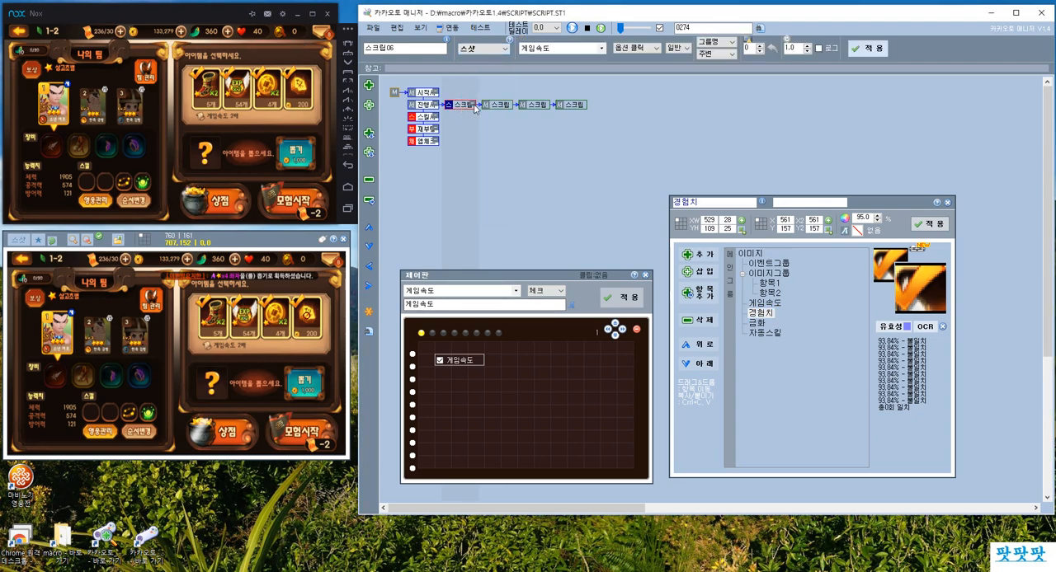
pyautogui.click(500, 109)
pyautogui.click(463, 108)
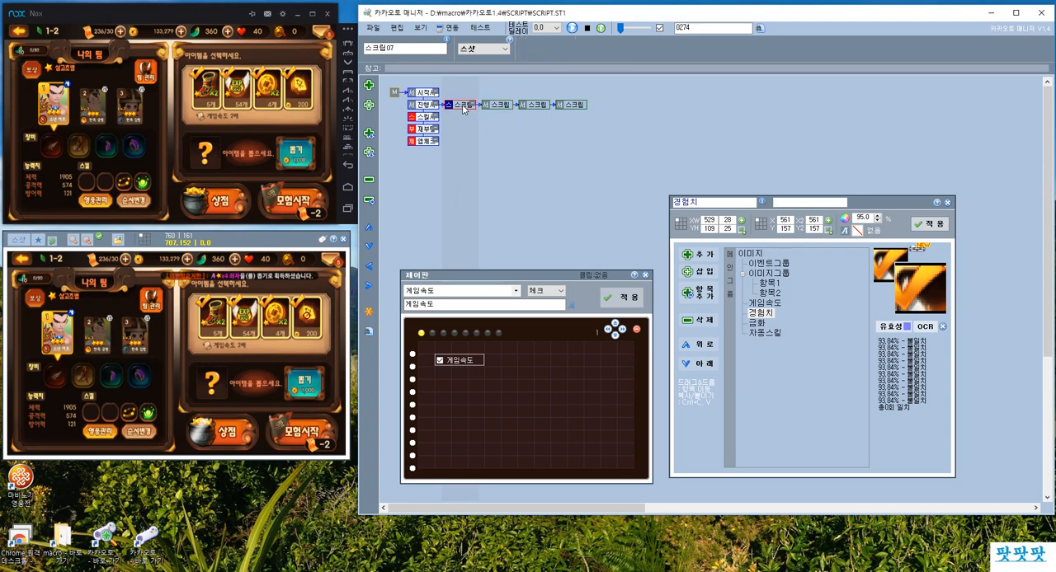
pyautogui.click(499, 106)
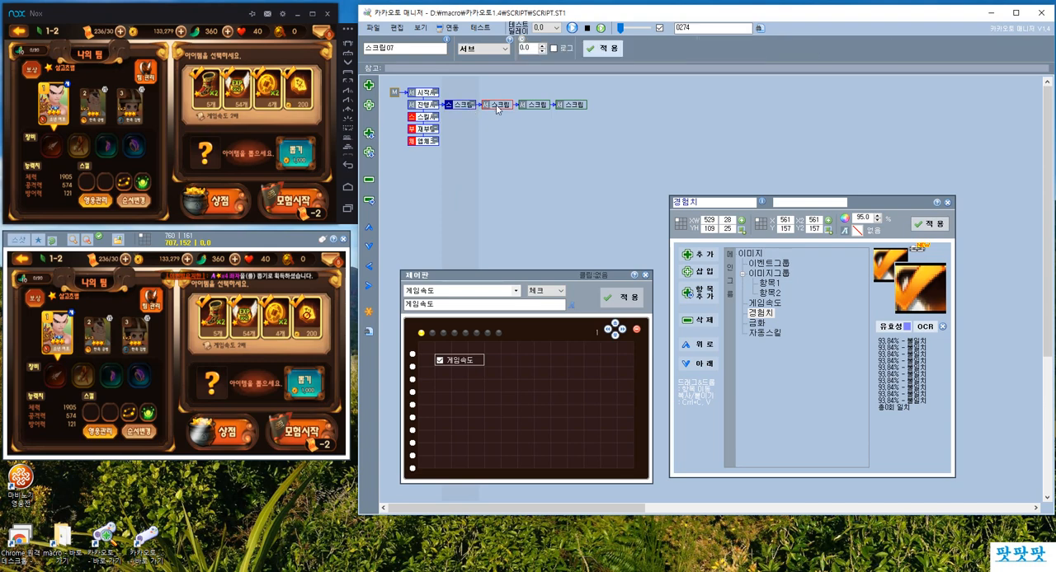
pyautogui.hotkey('ctrl', 'v')
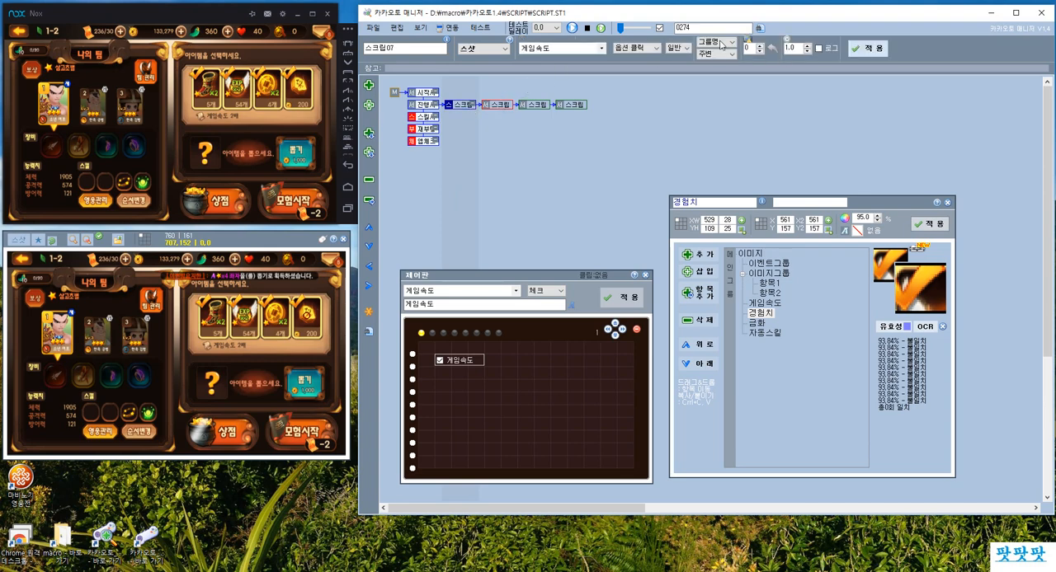
# Set the second child script's image target to 경험치 and apply it.
pyautogui.click(567, 49)
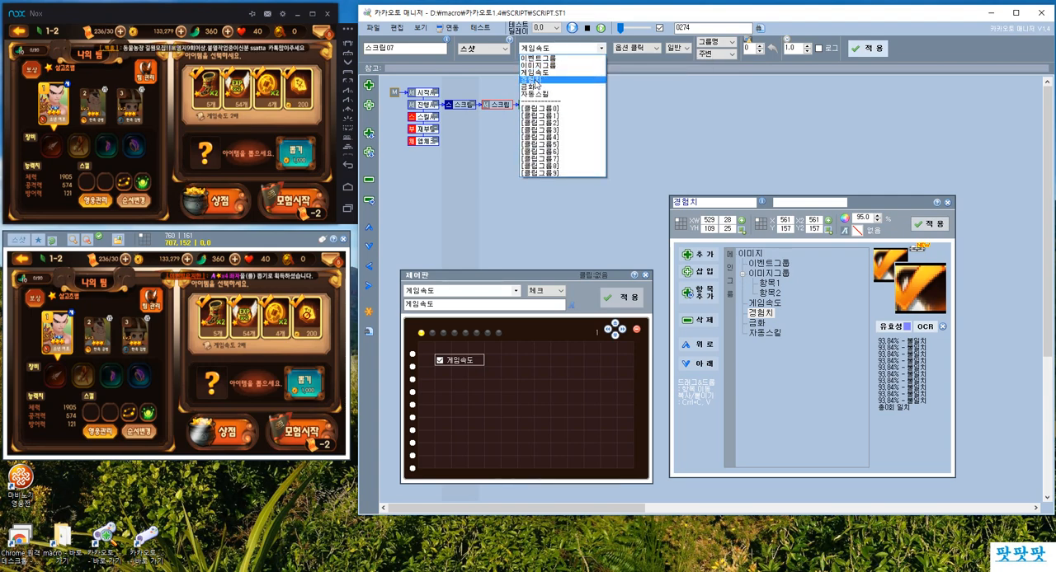
pyautogui.click(542, 80)
pyautogui.click(868, 52)
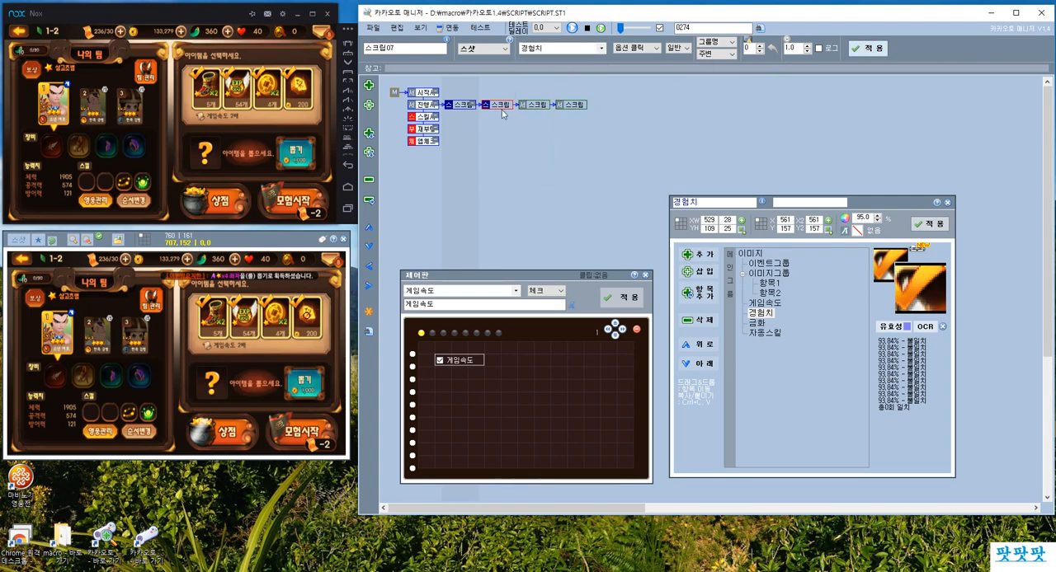
# Set up the third child script as a 스샷 옵션 클릭 for 금화 and the fourth for 자동스킬.
pyautogui.click(538, 105)
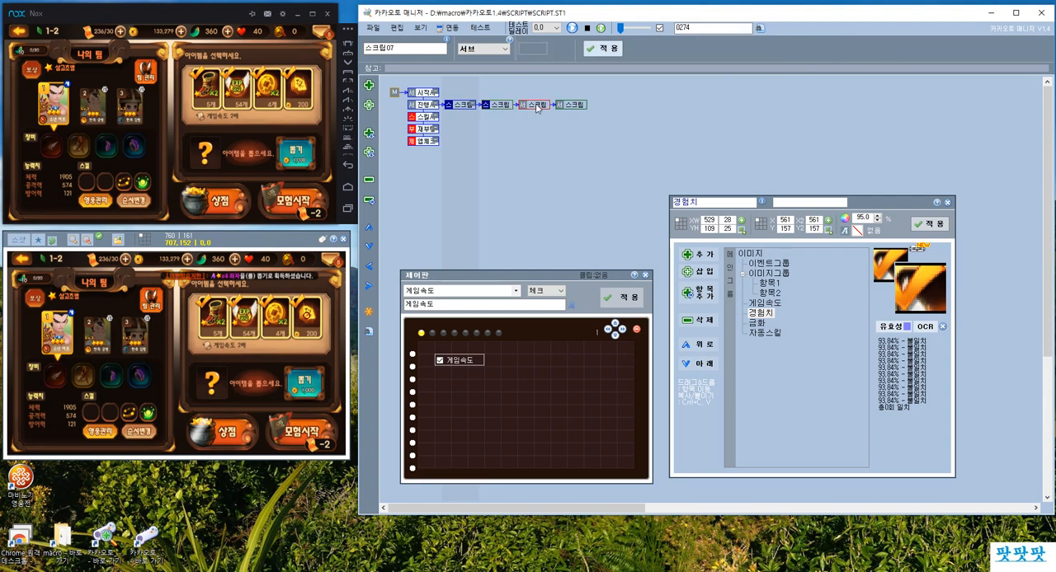
pyautogui.click(532, 49)
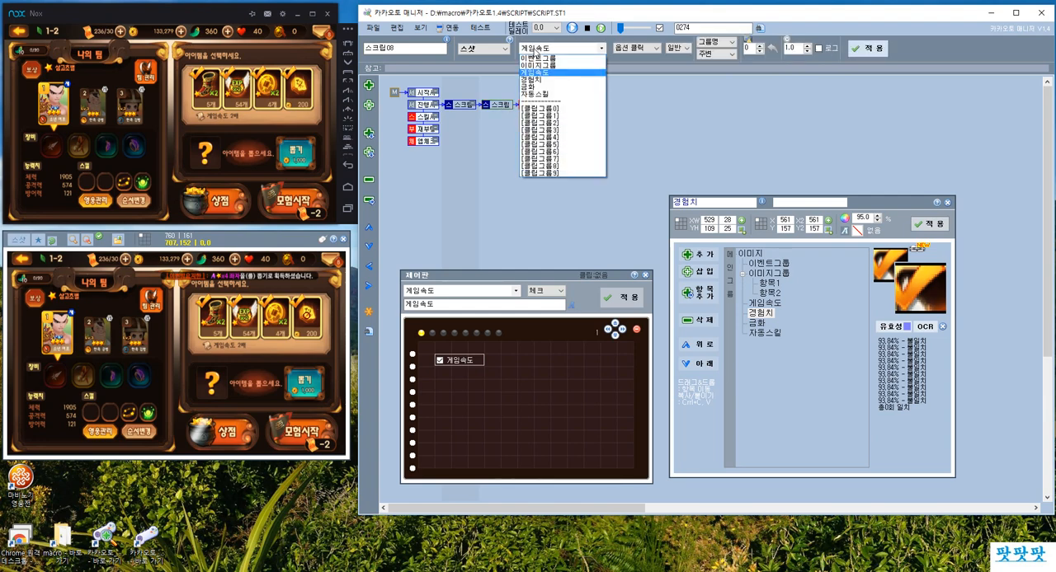
pyautogui.click(536, 87)
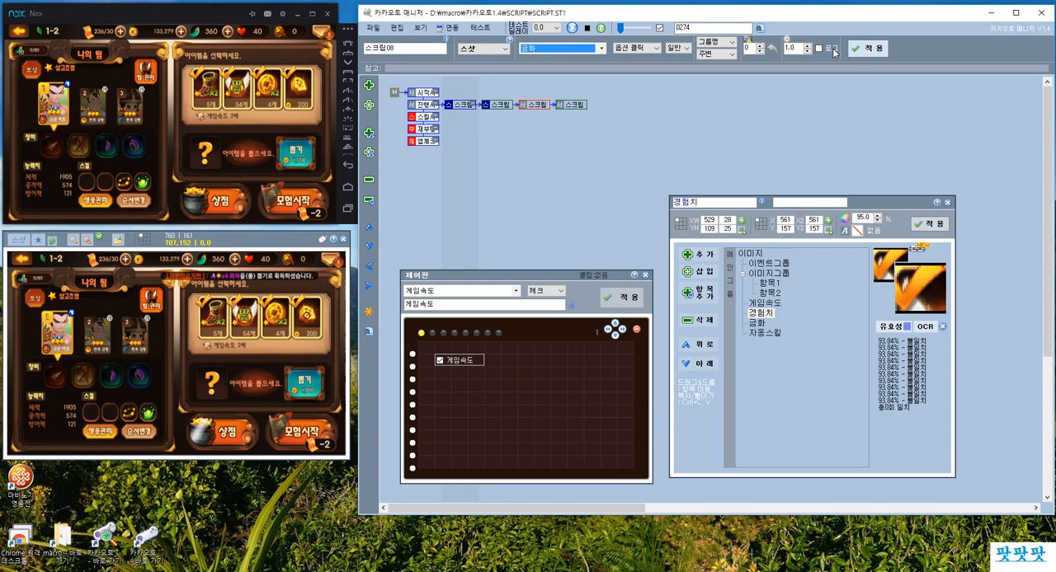
pyautogui.click(567, 105)
pyautogui.click(549, 48)
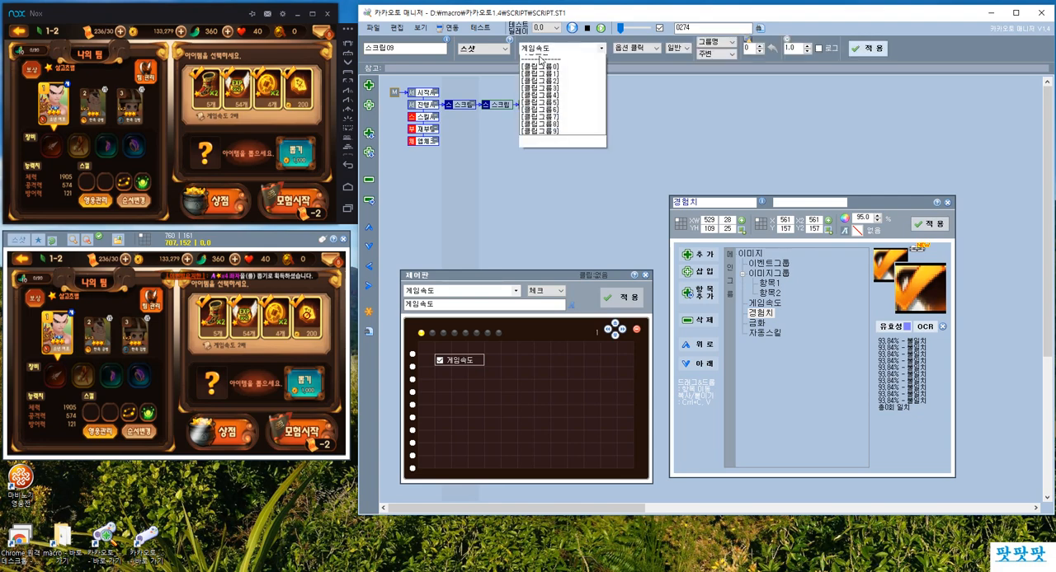
pyautogui.click(538, 95)
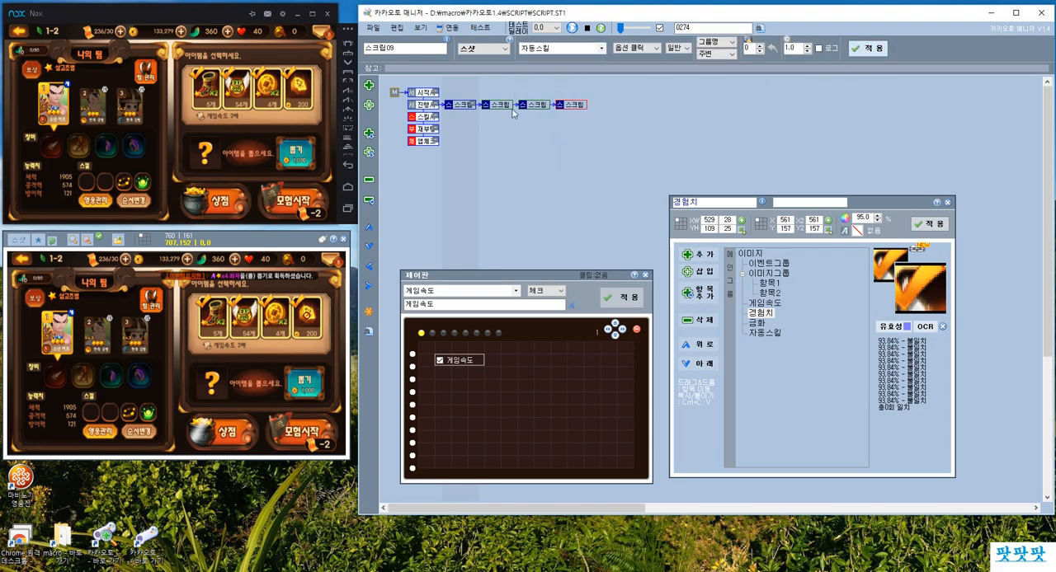
# Duplicate the 게임속도 checkbox three times in the rows directly below it on the control board.
pyautogui.hotkey('ctrl', 'c')
pyautogui.click(441, 373)
pyautogui.hotkey('ctrl', 'v')
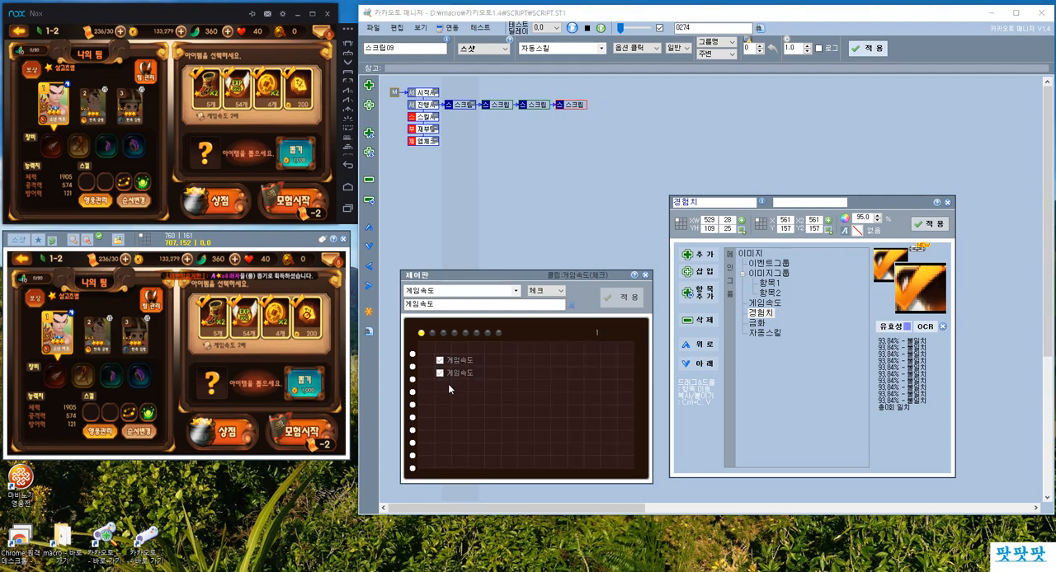
pyautogui.click(443, 384)
# Link the second checkbox on the control board to 경험치, label it 경험치 and apply.
pyautogui.click(447, 376)
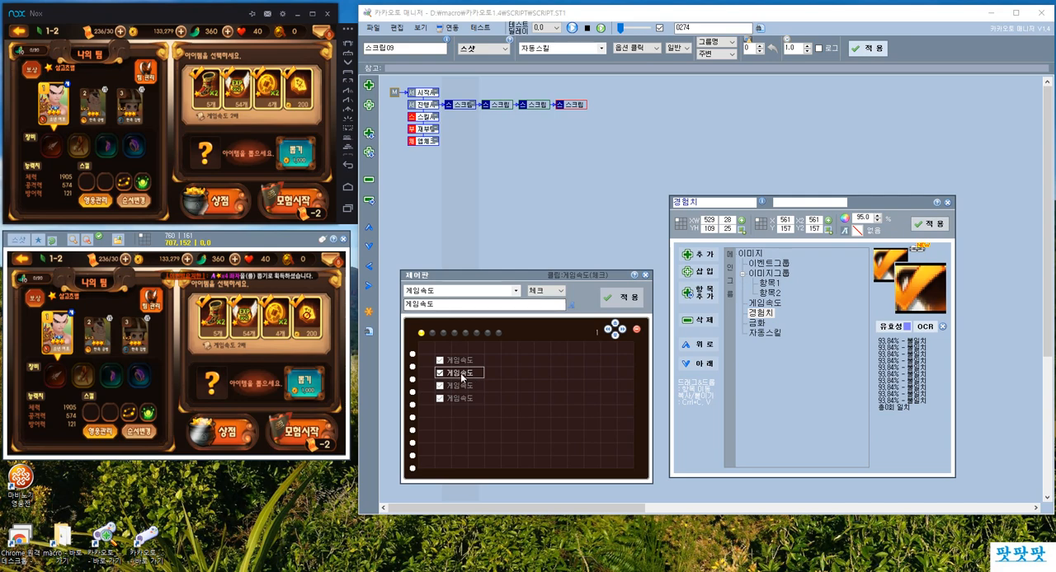
pyautogui.moveTo(446, 304); pyautogui.dragTo(390, 299)
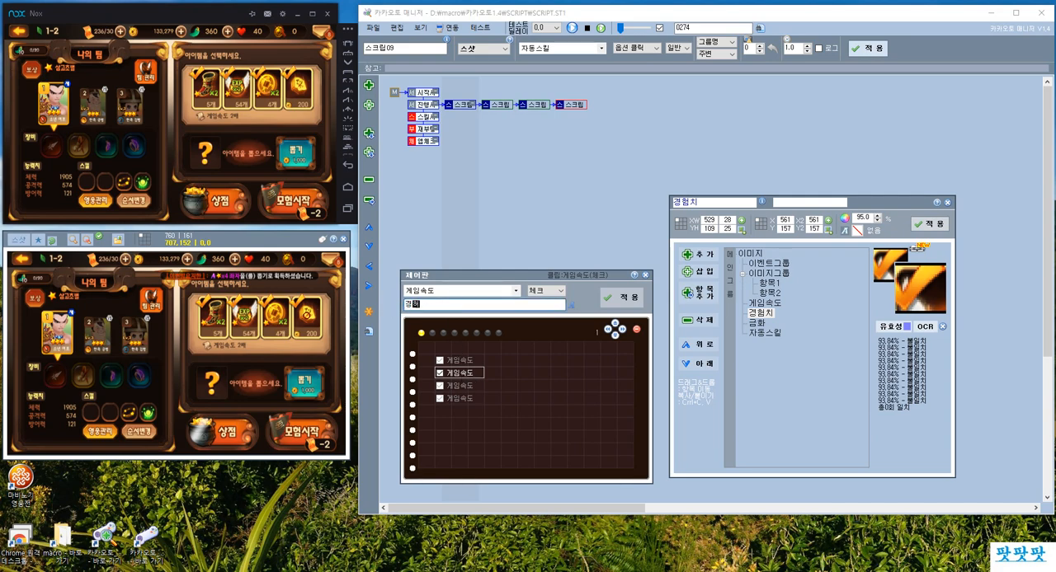
pyautogui.click(480, 292)
pyautogui.click(462, 337)
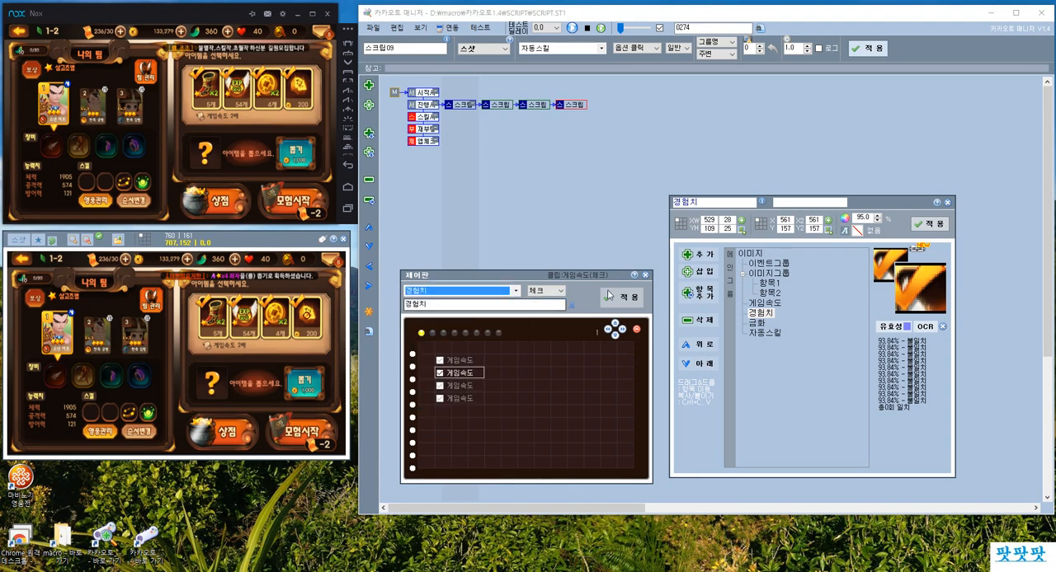
pyautogui.click(609, 296)
# Link the third checkbox on the control board to 금화, label it 금화 and apply.
pyautogui.click(457, 386)
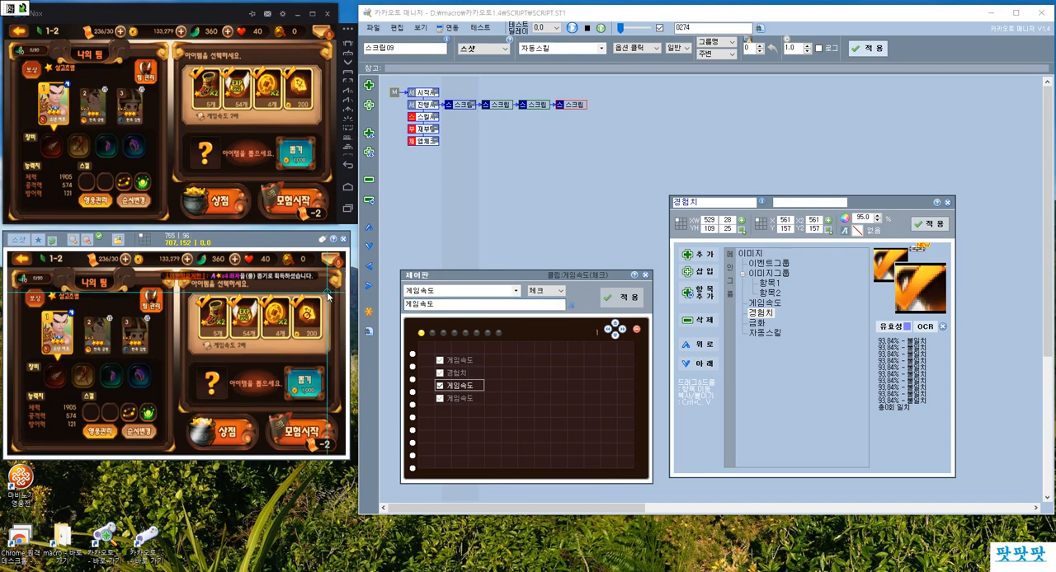
pyautogui.moveTo(446, 305); pyautogui.dragTo(352, 308)
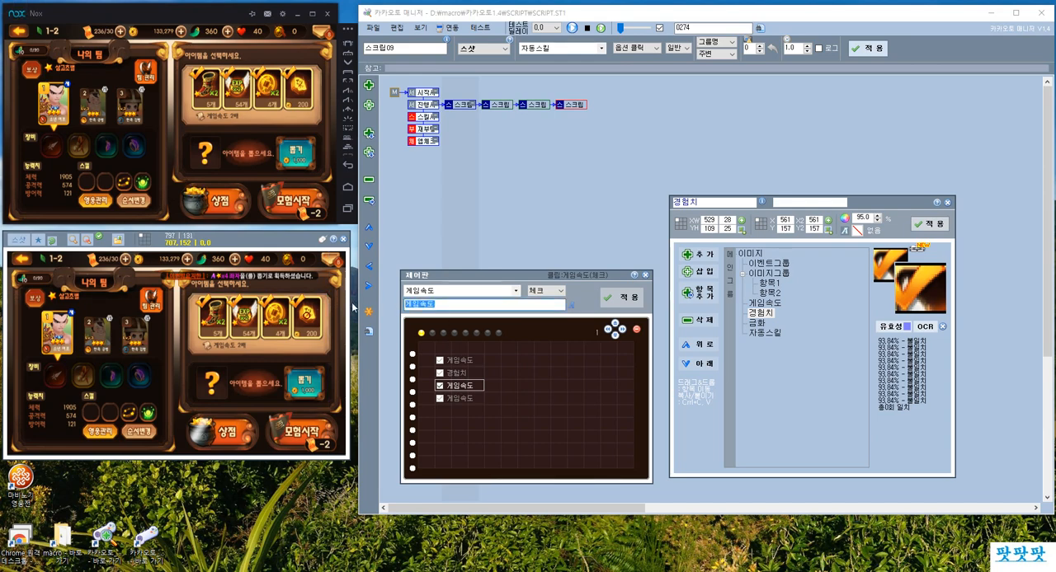
pyautogui.click(419, 292)
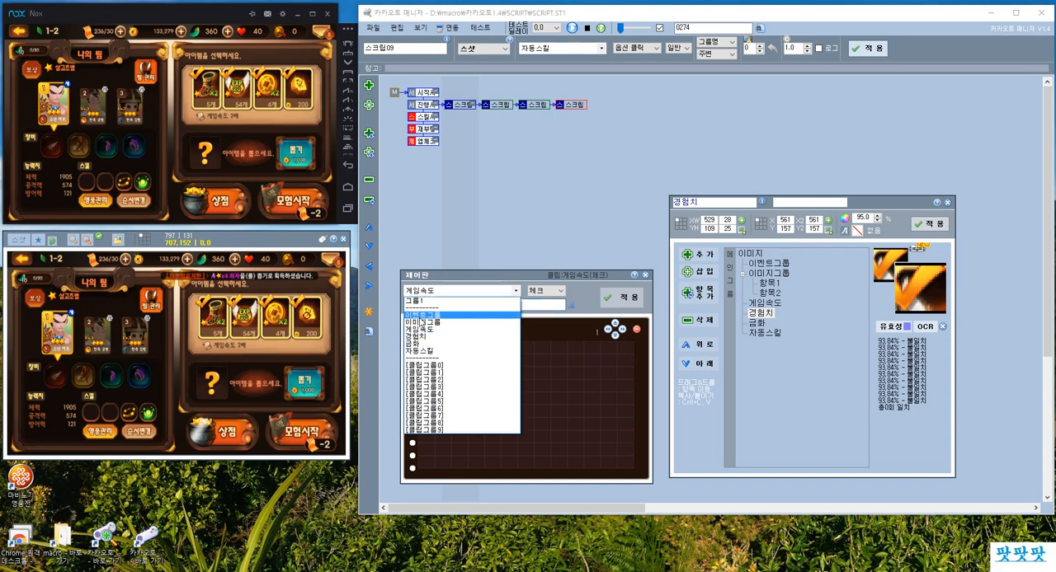
pyautogui.click(424, 345)
pyautogui.click(614, 298)
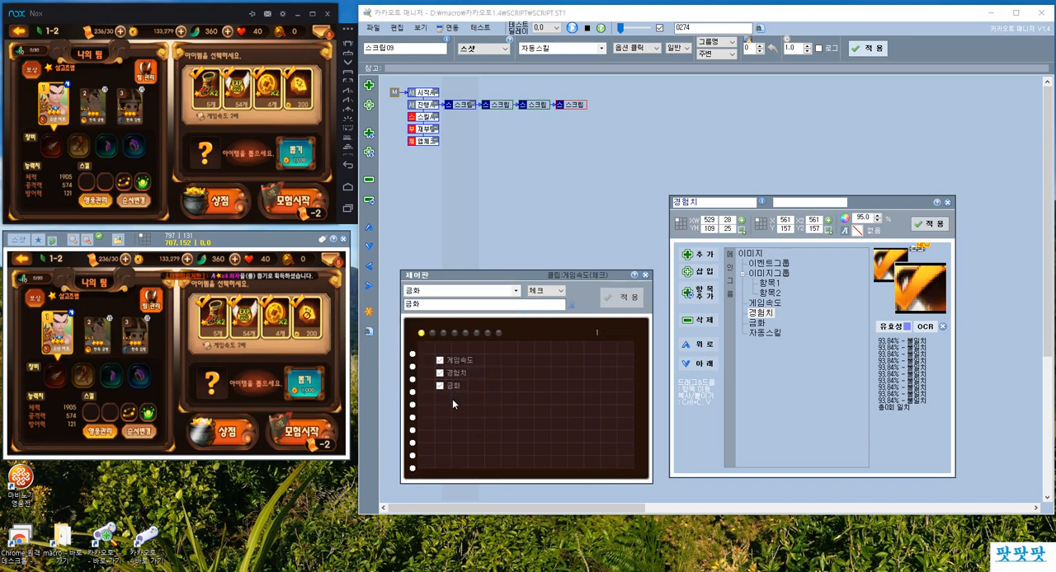
# Link the fourth checkbox on the control board to 자동스킬, label it 자동스킬 and apply.
pyautogui.click(454, 399)
pyautogui.click(443, 299)
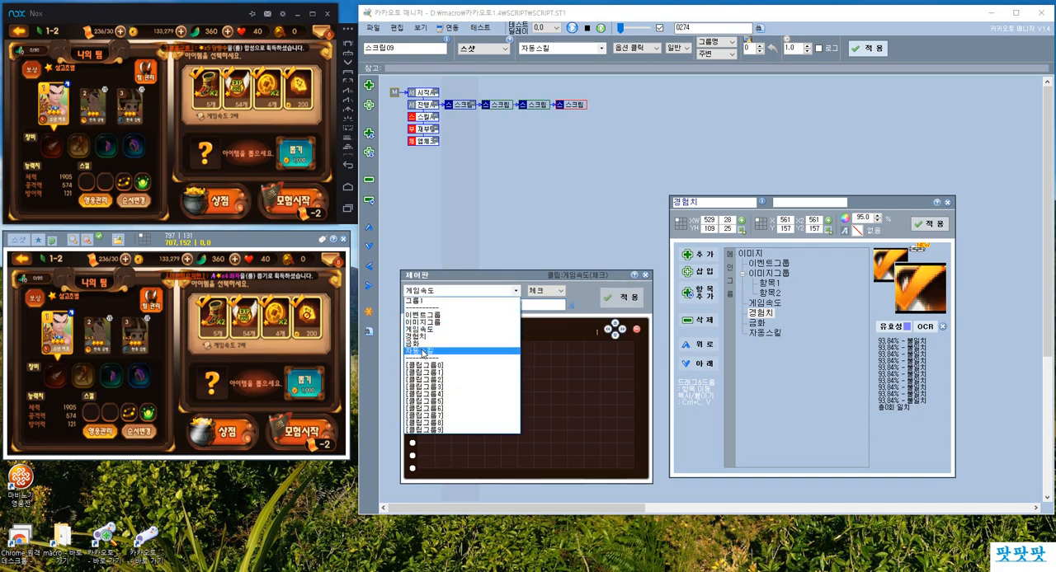
pyautogui.click(437, 349)
pyautogui.write('자동스킬')
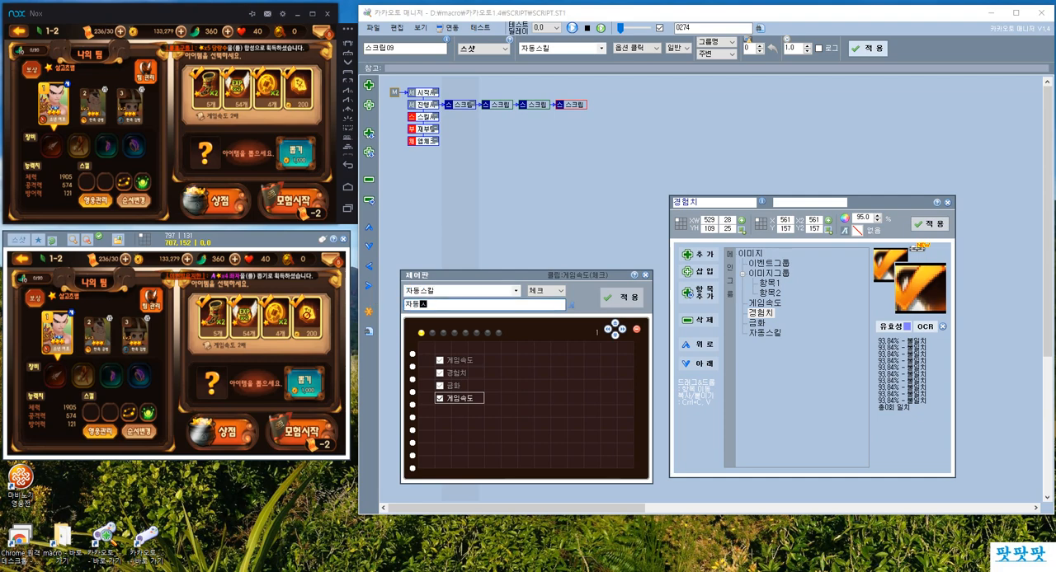
pyautogui.click(625, 303)
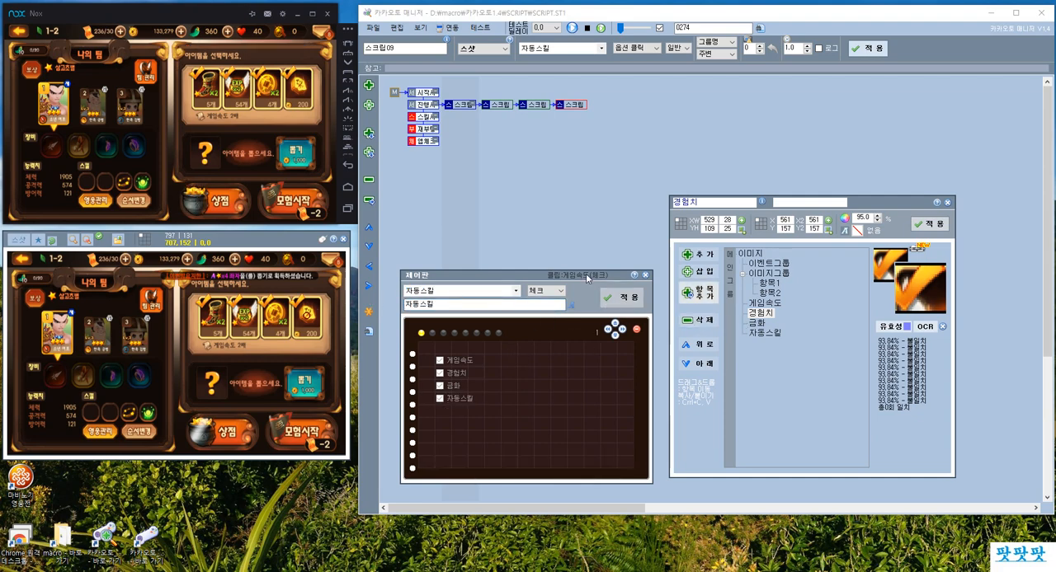
# Check the stored values of the 게임속도, 경험치 and 금화 image entries against their checkboxes.
pyautogui.click(457, 375)
pyautogui.click(754, 323)
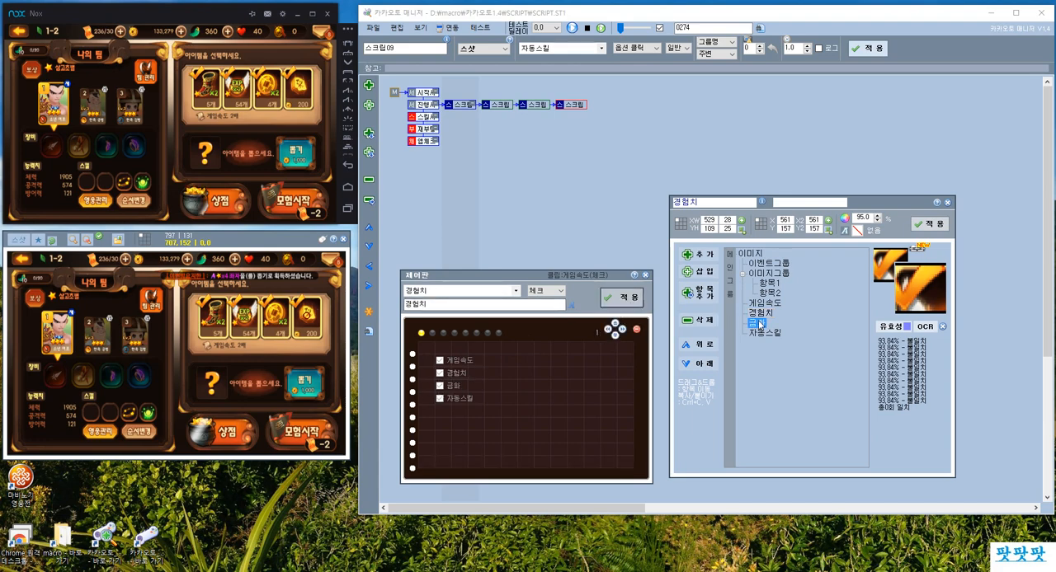
pyautogui.click(758, 313)
pyautogui.click(760, 303)
pyautogui.click(759, 314)
pyautogui.click(759, 324)
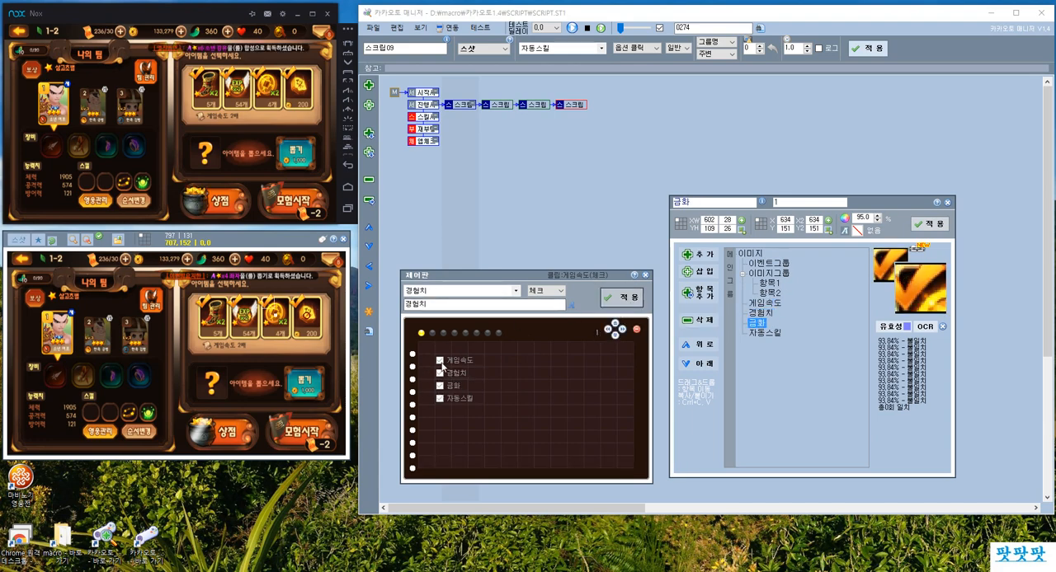
pyautogui.click(760, 303)
# Untick the 게임속도 checkbox on the control board, apply it and check the 게임속도 entry's stored value.
pyautogui.click(443, 361)
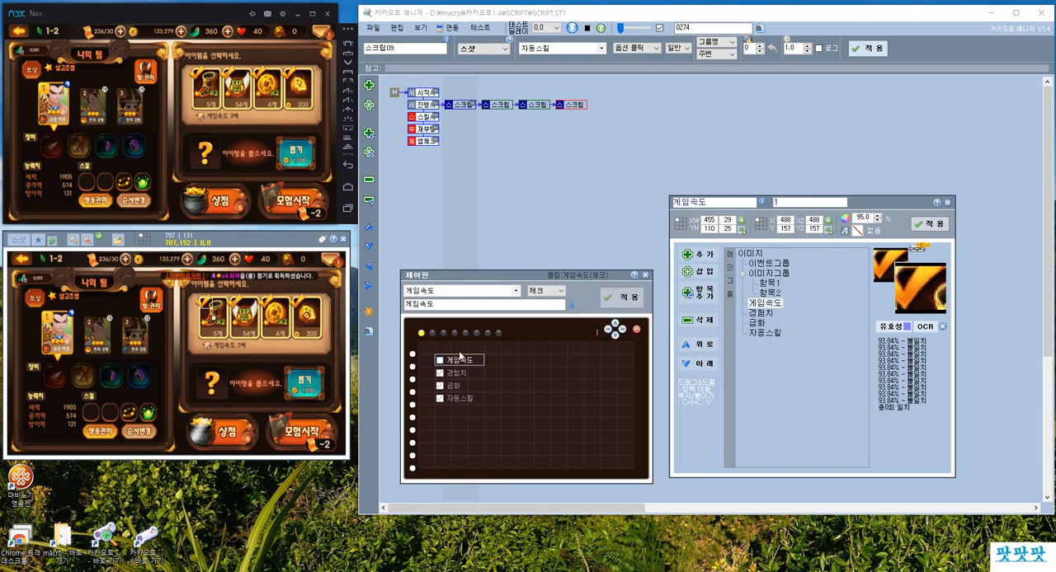
pyautogui.click(623, 297)
pyautogui.click(760, 305)
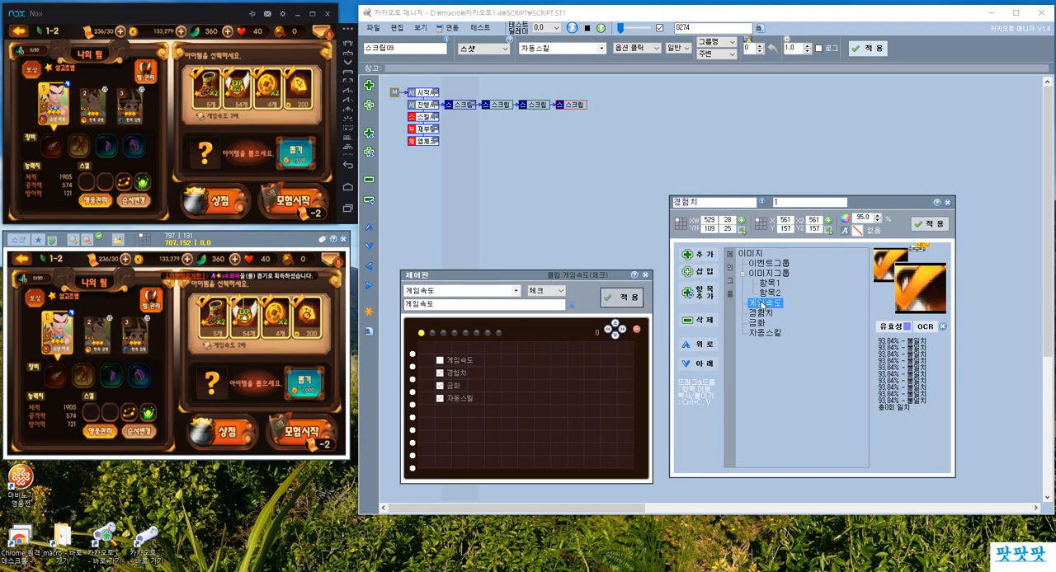
pyautogui.moveTo(786, 202); pyautogui.dragTo(754, 203)
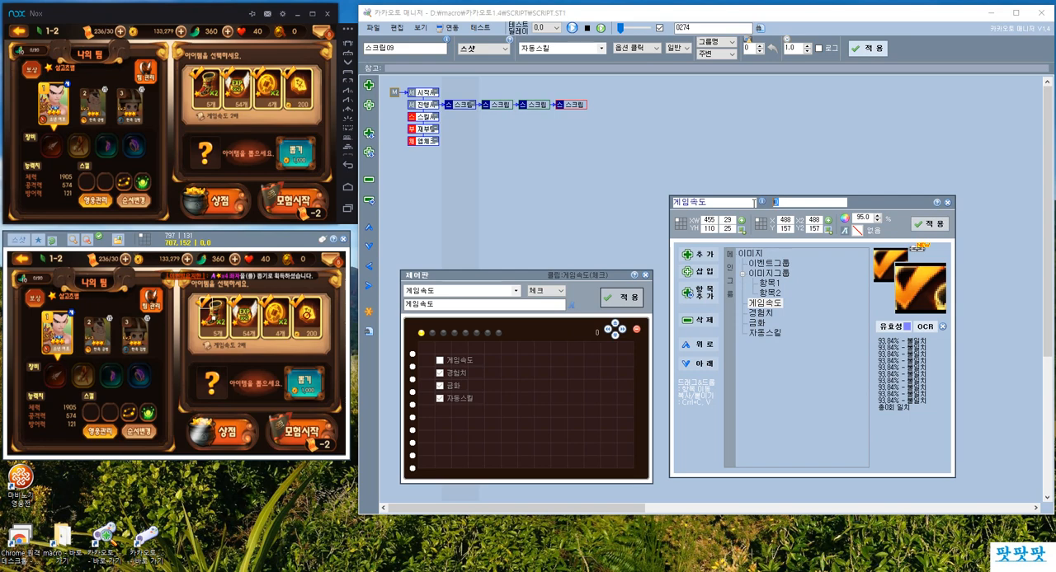
# Review the first option-click script and toggle the first item's check mark in the game to try its behaviour.
pyautogui.click(463, 107)
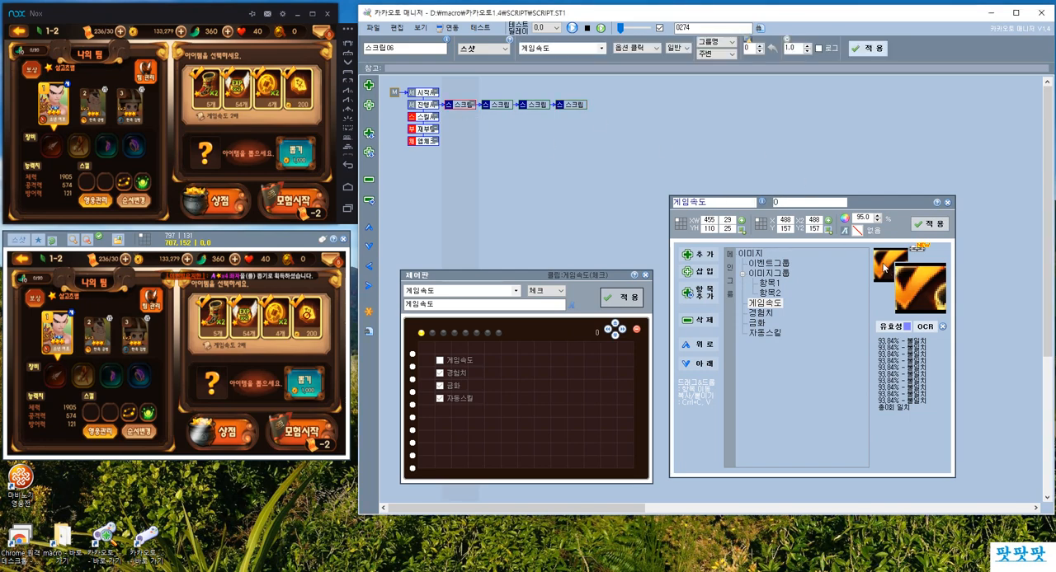
pyautogui.click(201, 88)
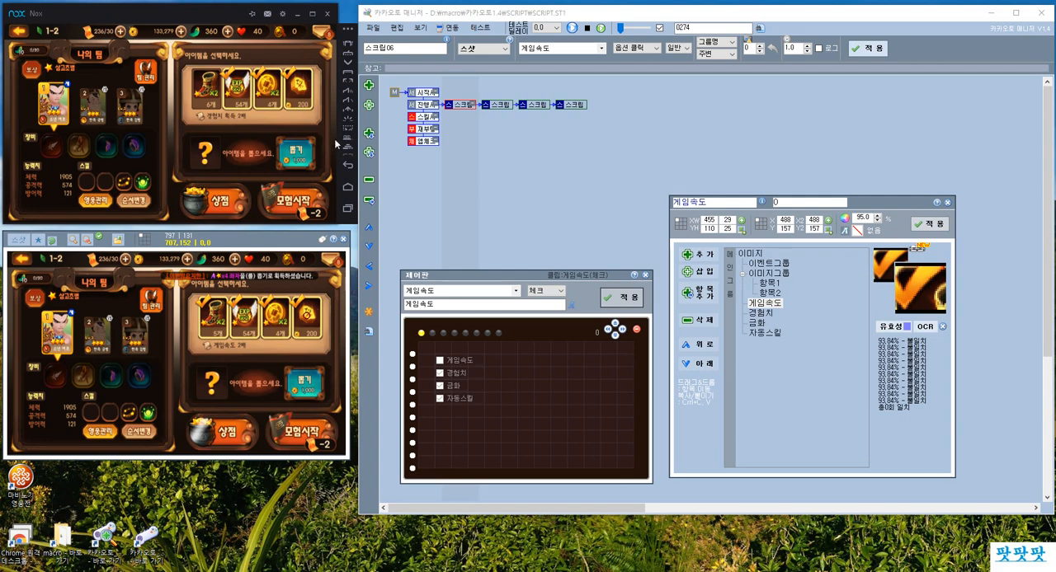
pyautogui.click(204, 91)
pyautogui.click(204, 90)
pyautogui.click(204, 89)
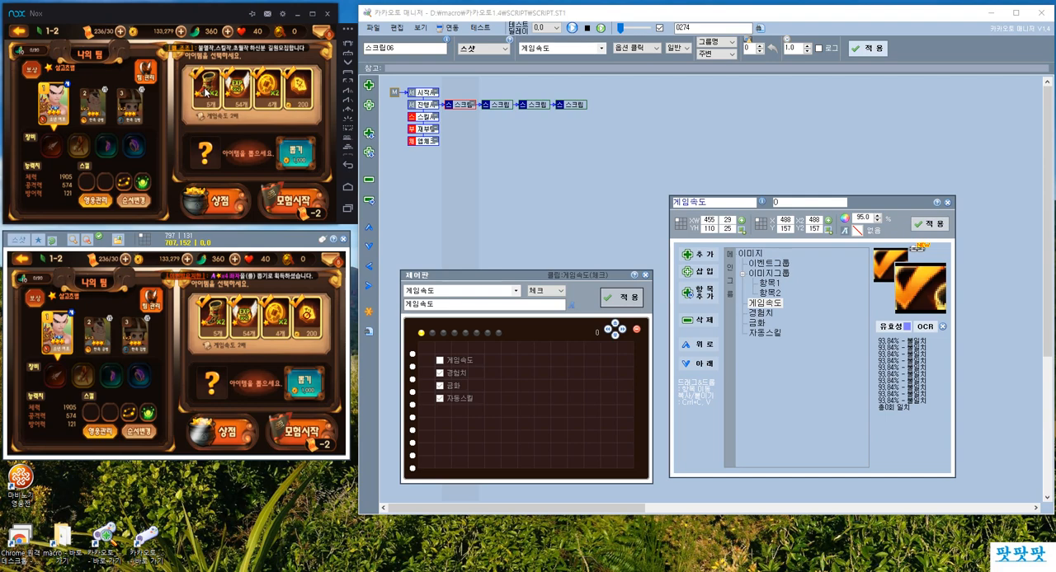
pyautogui.click(204, 79)
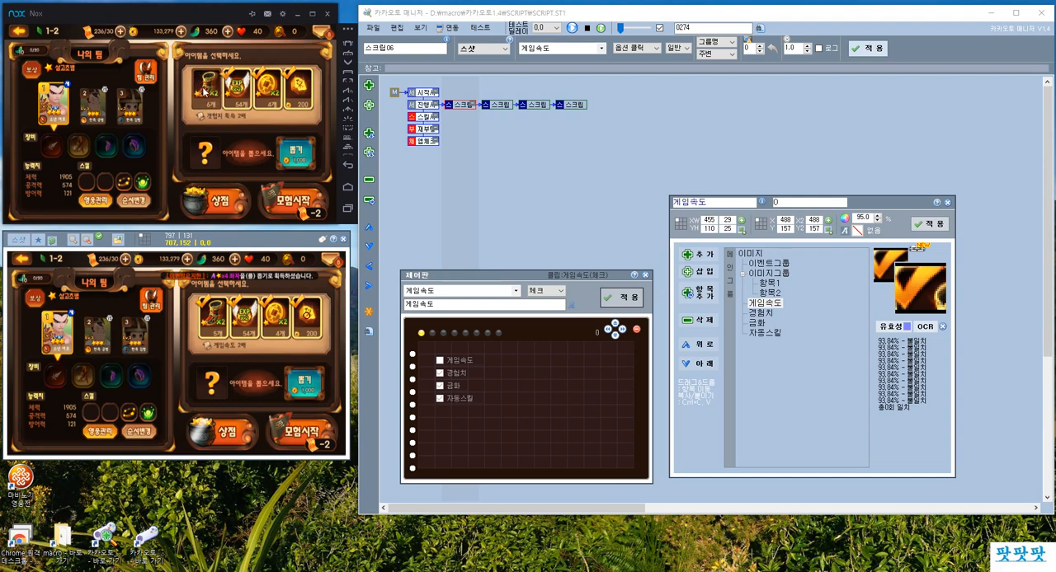
# Add a 서브 child script after the fourth option-click script with a delay of 100 and apply it.
pyautogui.click(497, 105)
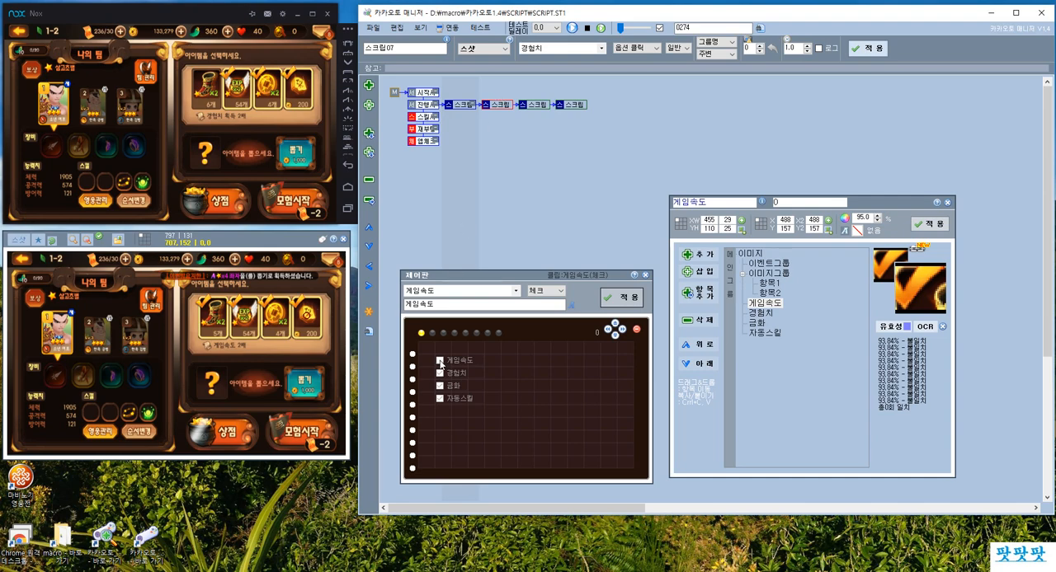
pyautogui.click(580, 107)
pyautogui.click(369, 85)
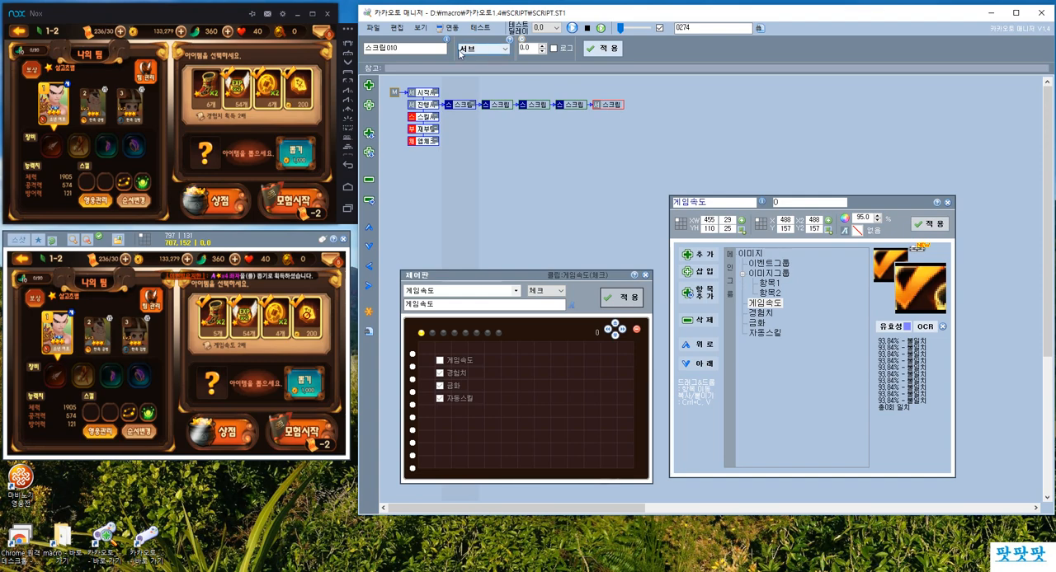
pyautogui.doubleClick(430, 49)
pyautogui.doubleClick(525, 47)
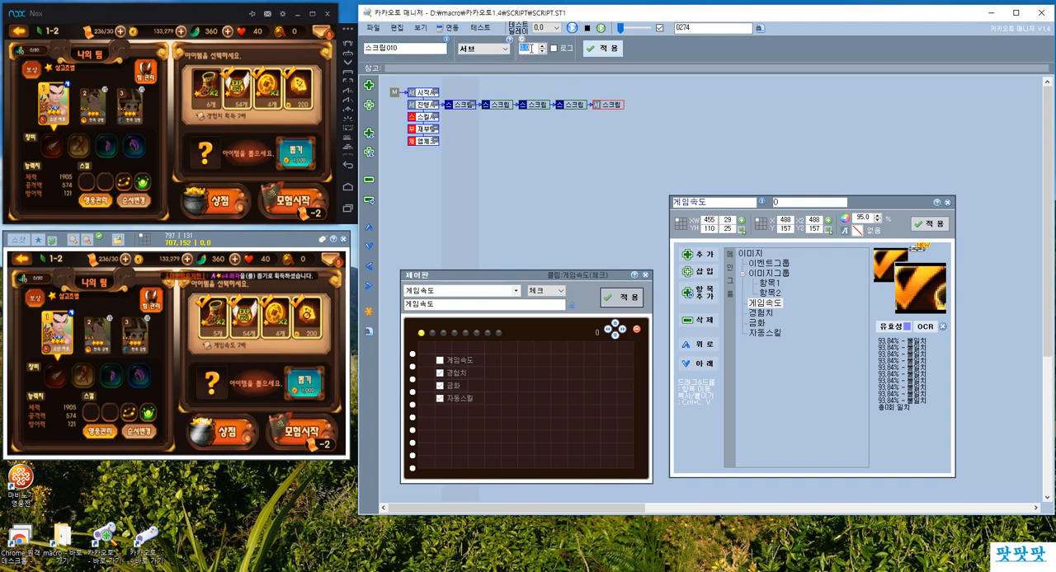
pyautogui.write('100')
pyautogui.click(601, 48)
# Untick the 금화 checkbox on the control board and go over the 경험치 and 자동스킬 checkboxes.
pyautogui.click(456, 374)
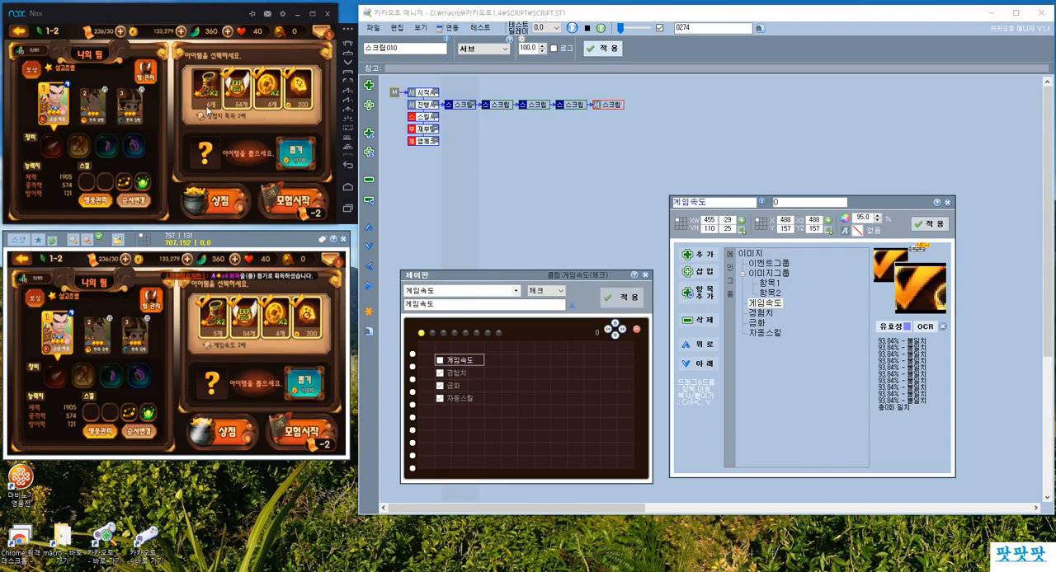
pyautogui.click(456, 374)
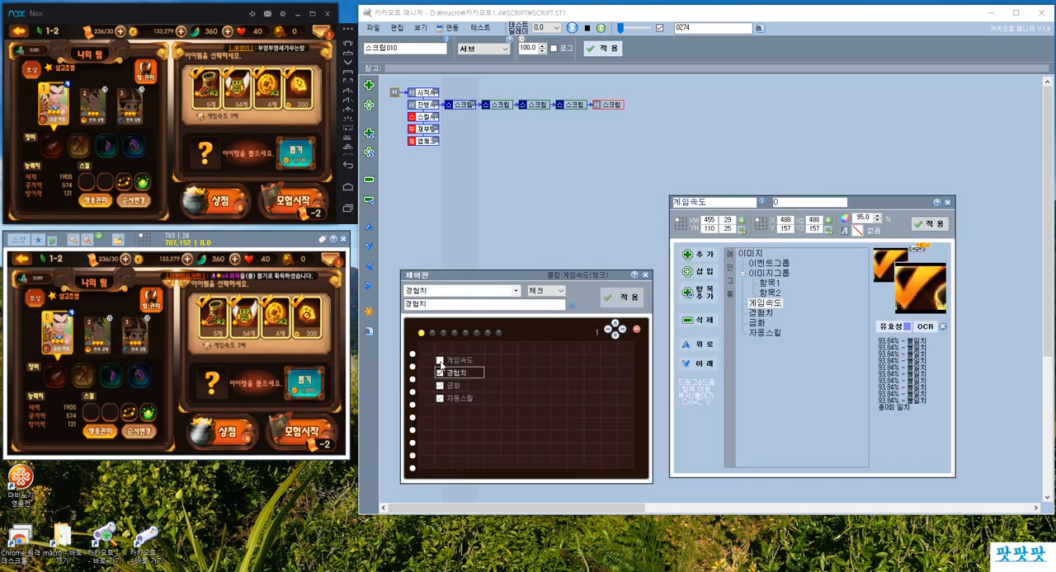
pyautogui.click(452, 385)
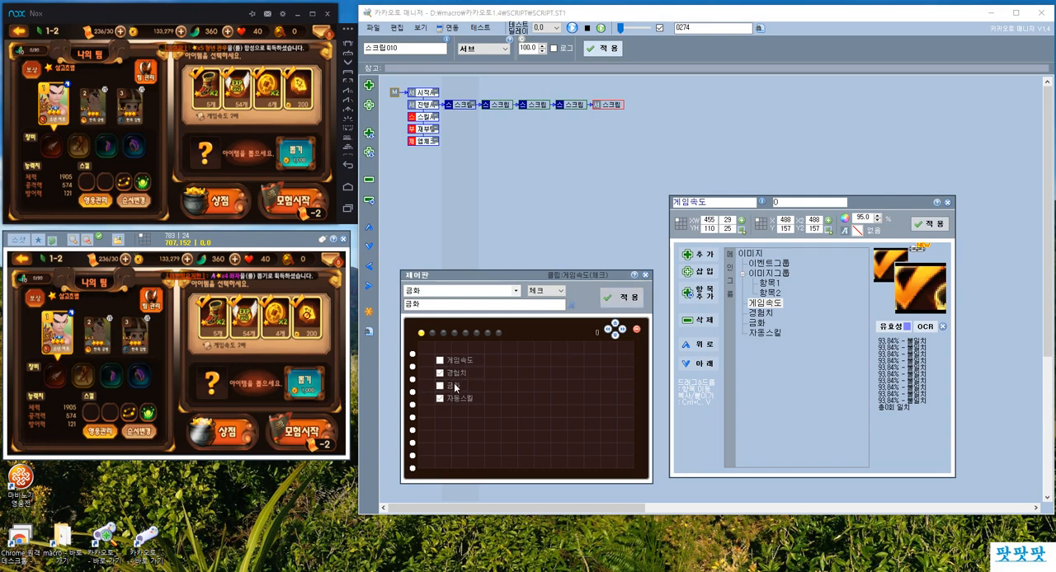
pyautogui.click(452, 400)
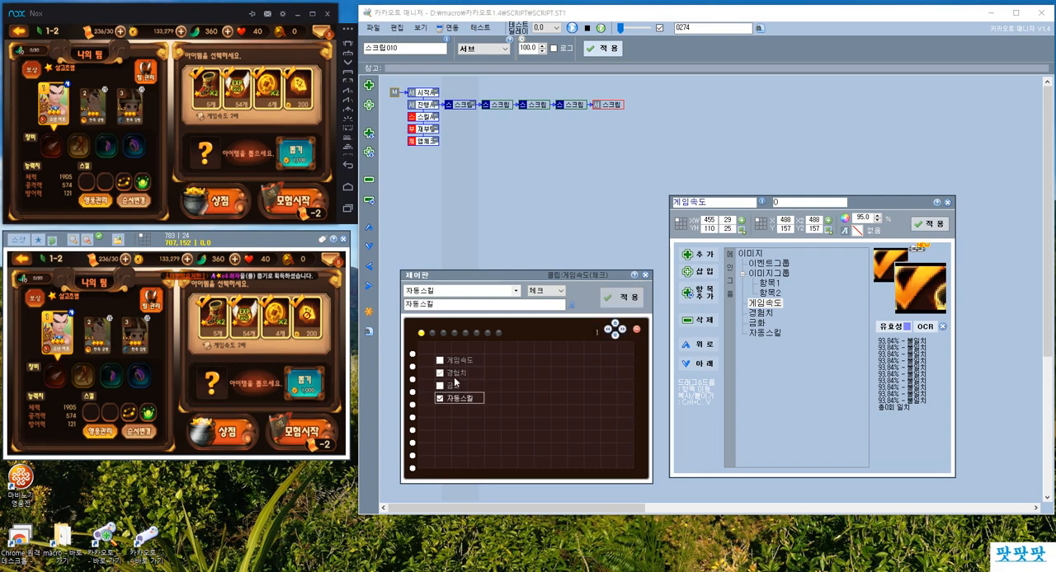
pyautogui.click(455, 376)
# Run the 진행 script row to test the option clicks in the game.
pyautogui.click(424, 106)
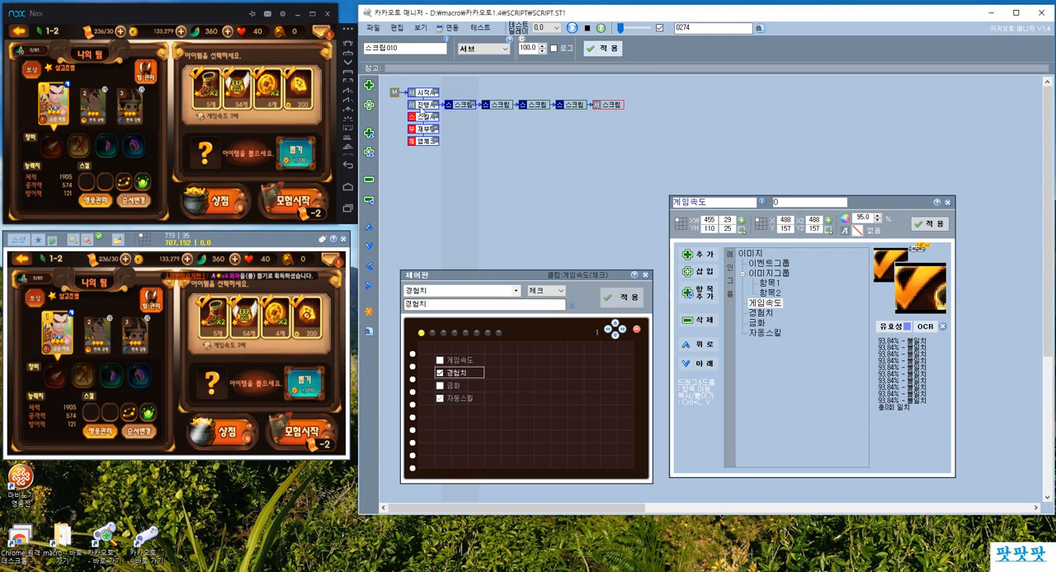
pyautogui.click(572, 28)
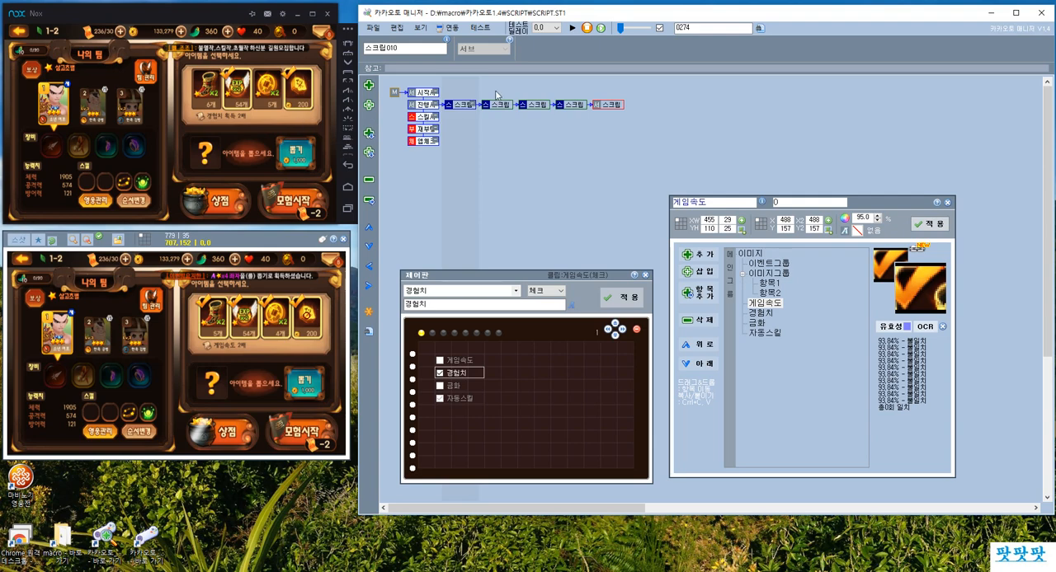
# Stop the test run and toggle the first and fourth items in the game while reviewing the 게임속도 image and checkbox.
pyautogui.click(587, 27)
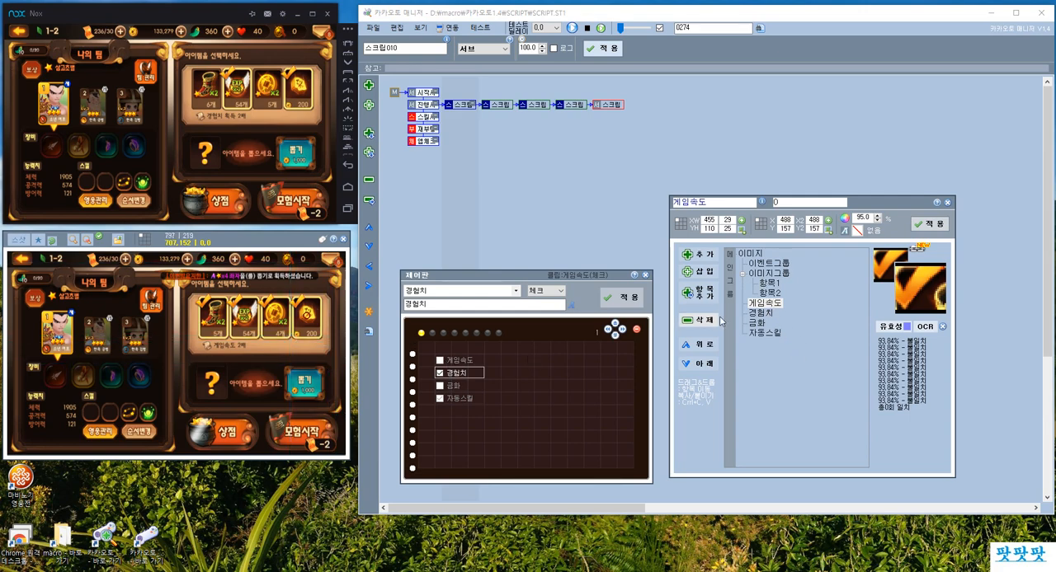
pyautogui.click(760, 305)
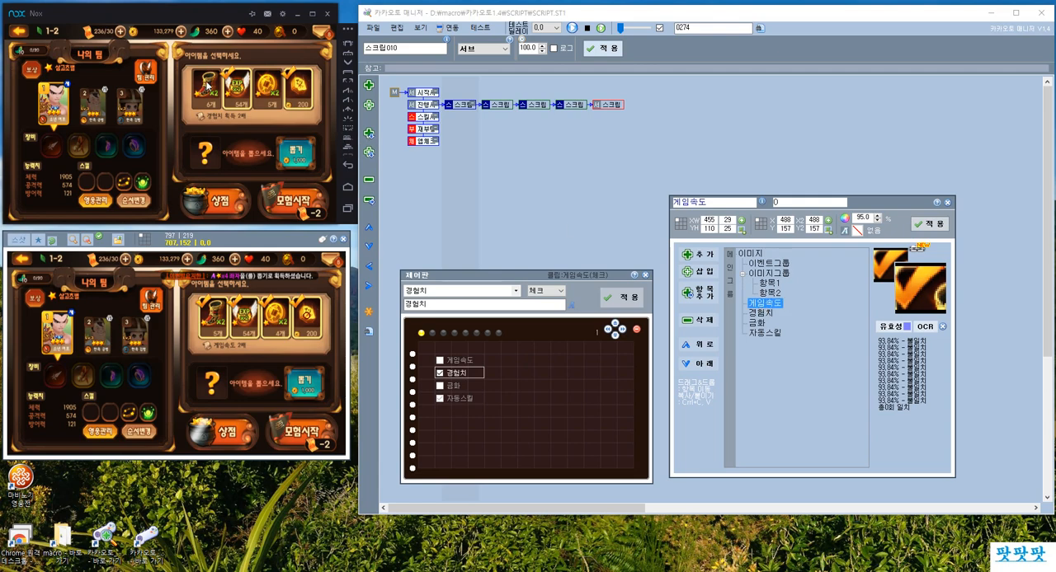
pyautogui.click(205, 84)
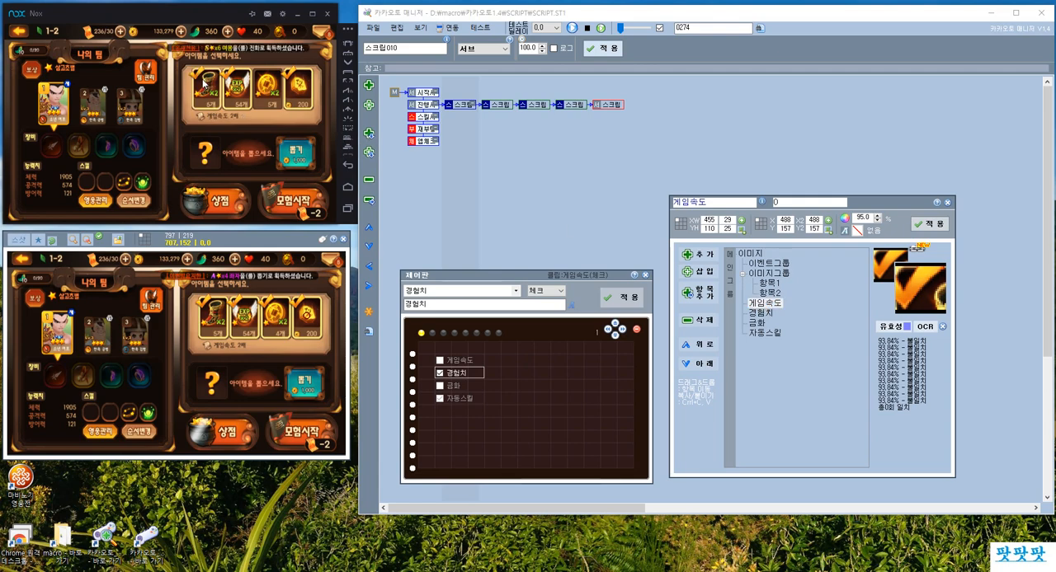
pyautogui.click(195, 75)
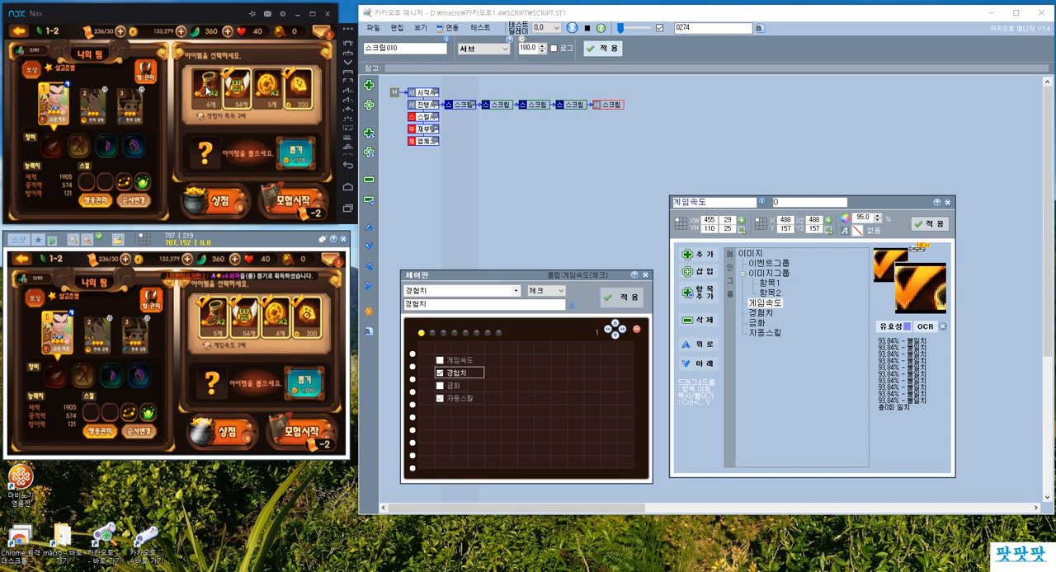
pyautogui.click(450, 366)
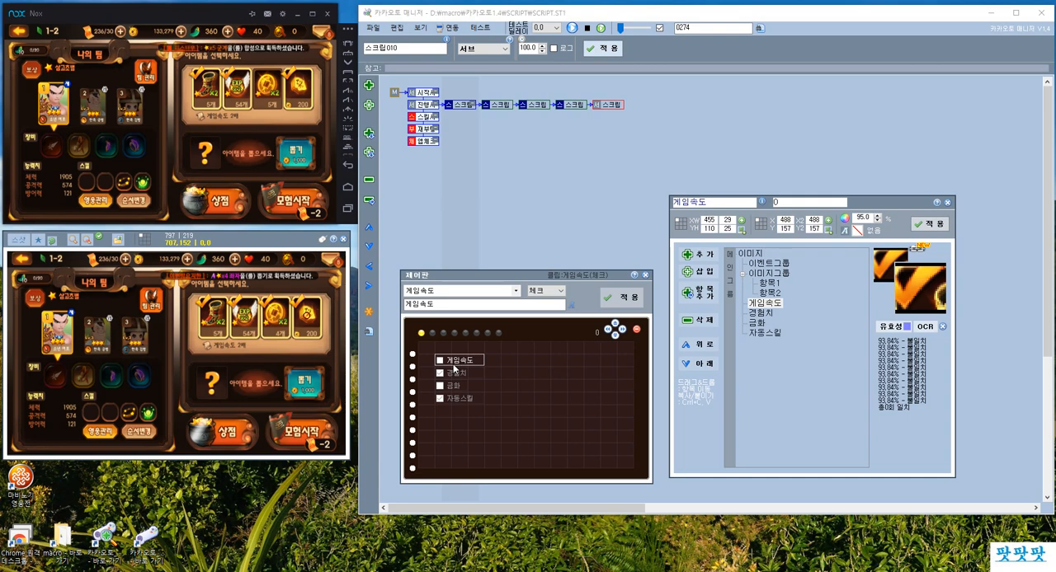
pyautogui.click(295, 96)
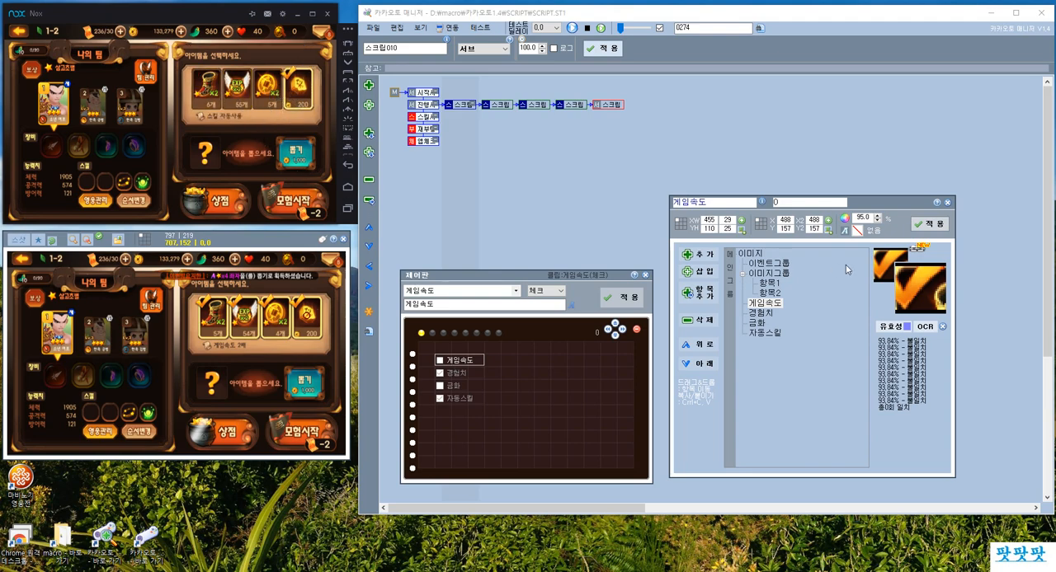
# Review the 자동스킬 image's value field and the matching 자동스킬 checkbox on the control board.
pyautogui.click(764, 333)
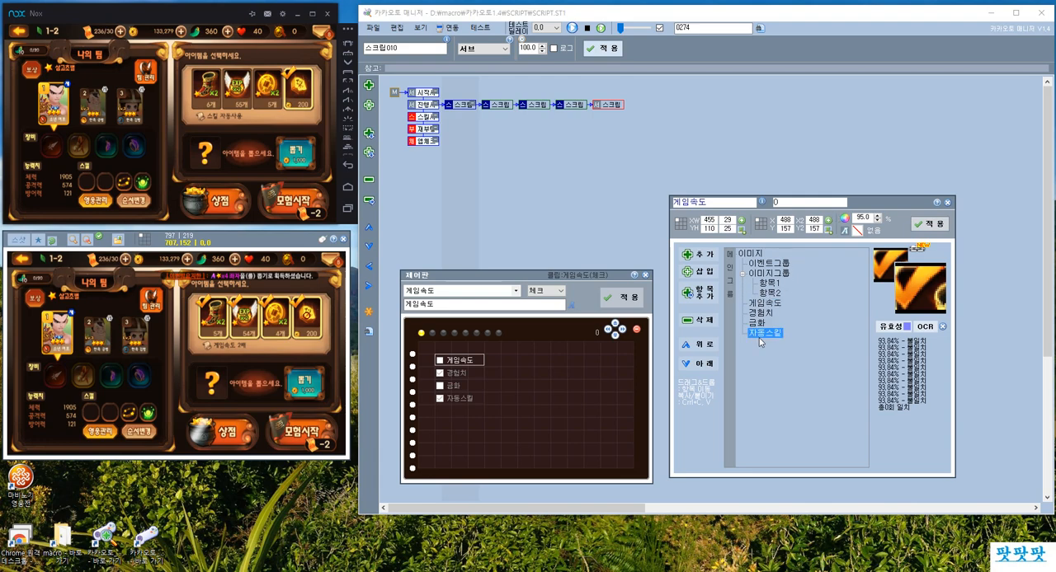
pyautogui.click(784, 202)
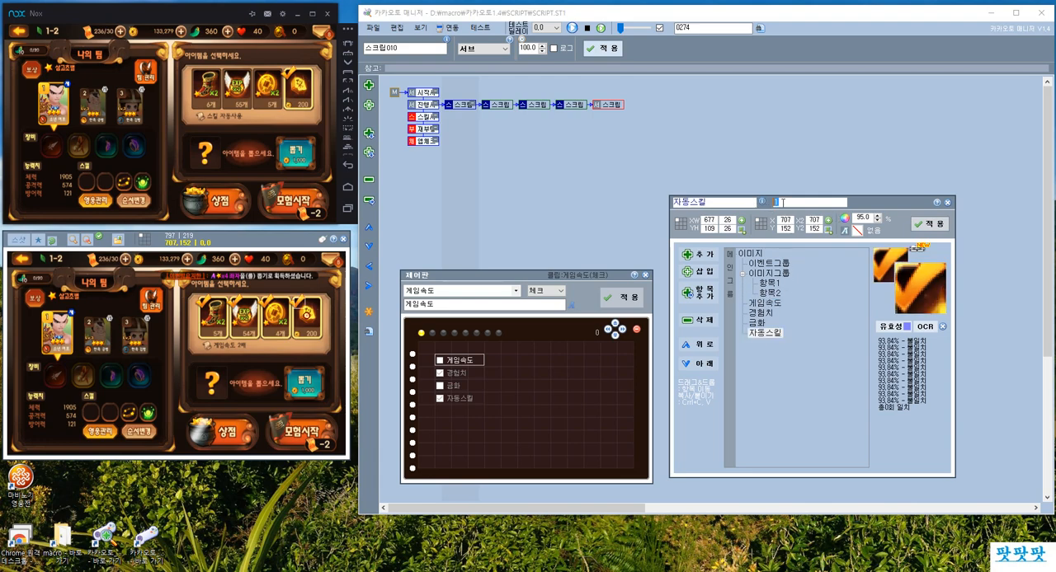
pyautogui.click(930, 225)
pyautogui.click(461, 398)
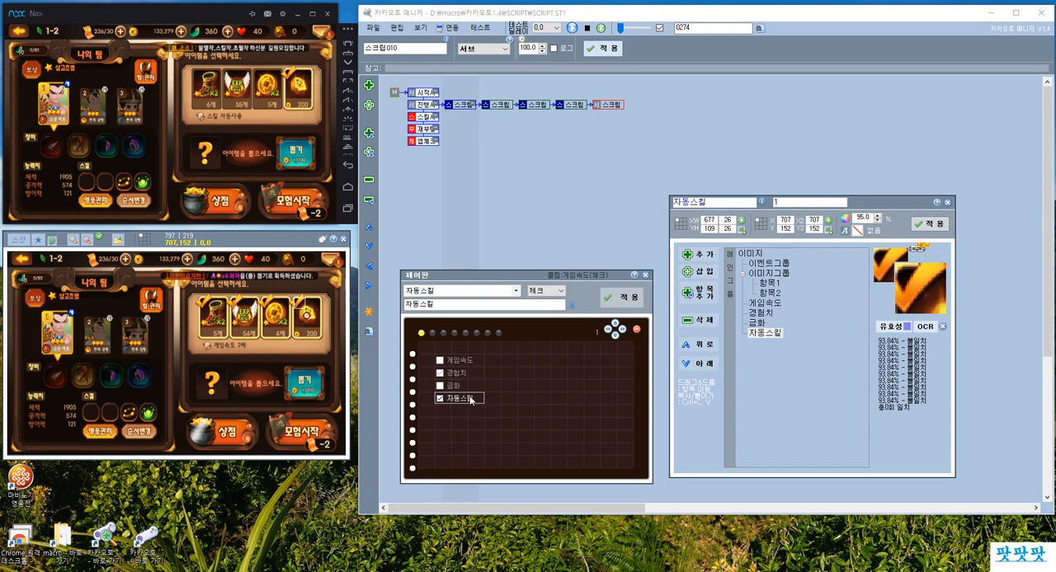
pyautogui.click(765, 333)
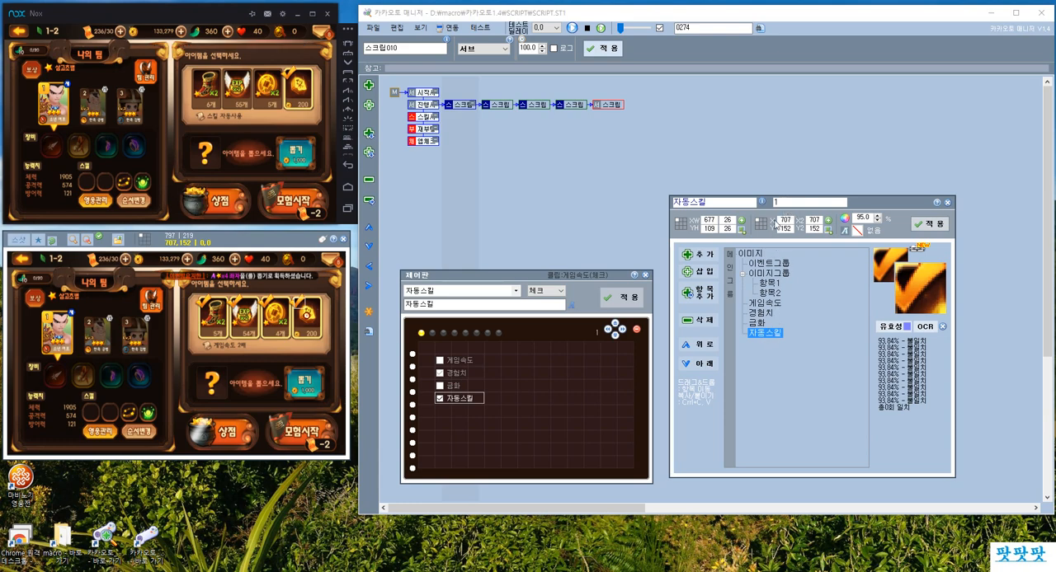
pyautogui.moveTo(783, 202); pyautogui.dragTo(749, 202)
pyautogui.click(929, 224)
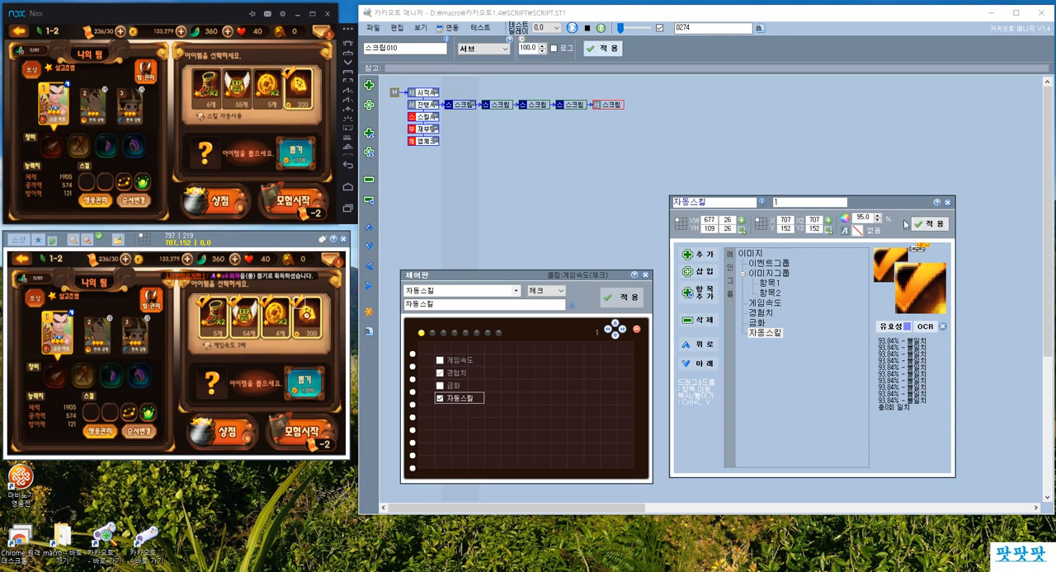
# Change the last child script of the 진행 row to a 클릭 on the adventure start button at 683, 422 with delay 1 and apply it.
pyautogui.click(575, 106)
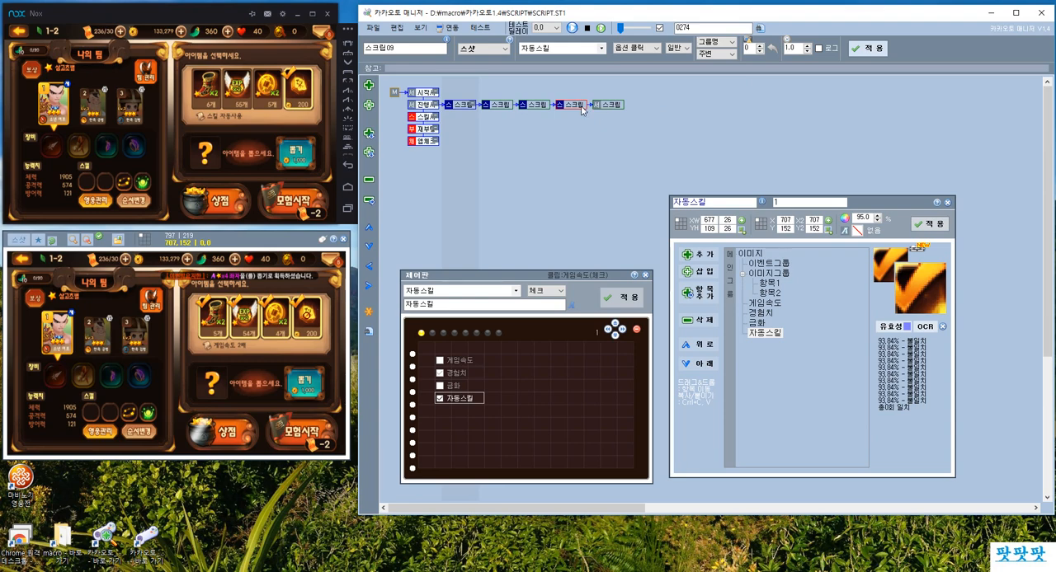
pyautogui.click(609, 104)
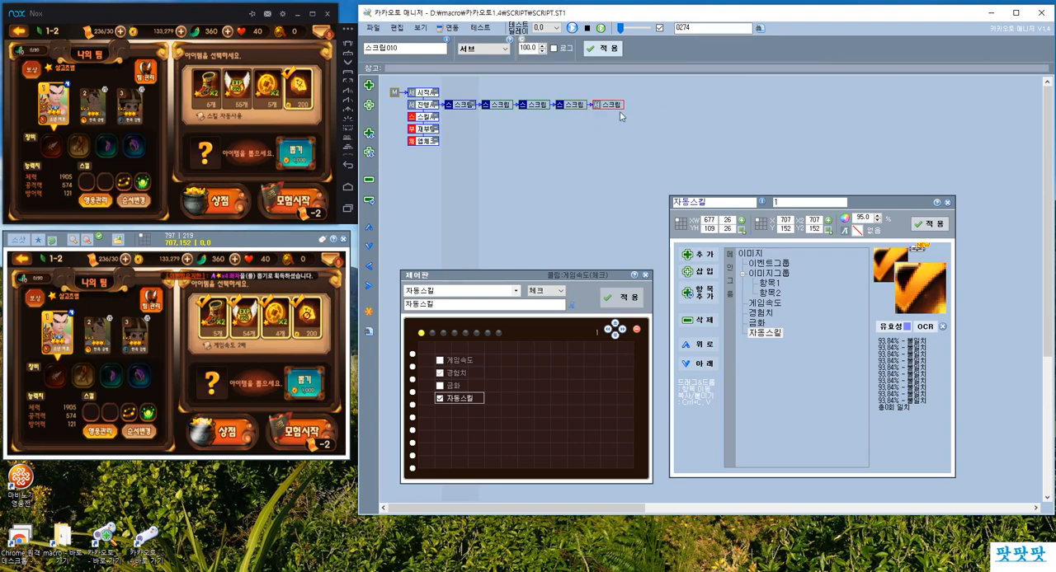
pyautogui.click(485, 51)
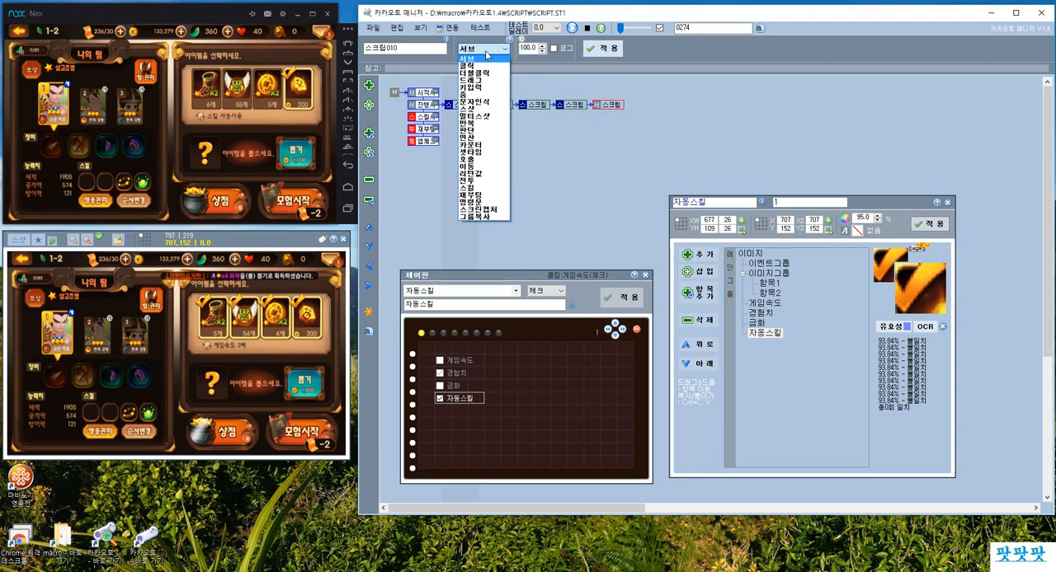
pyautogui.click(477, 68)
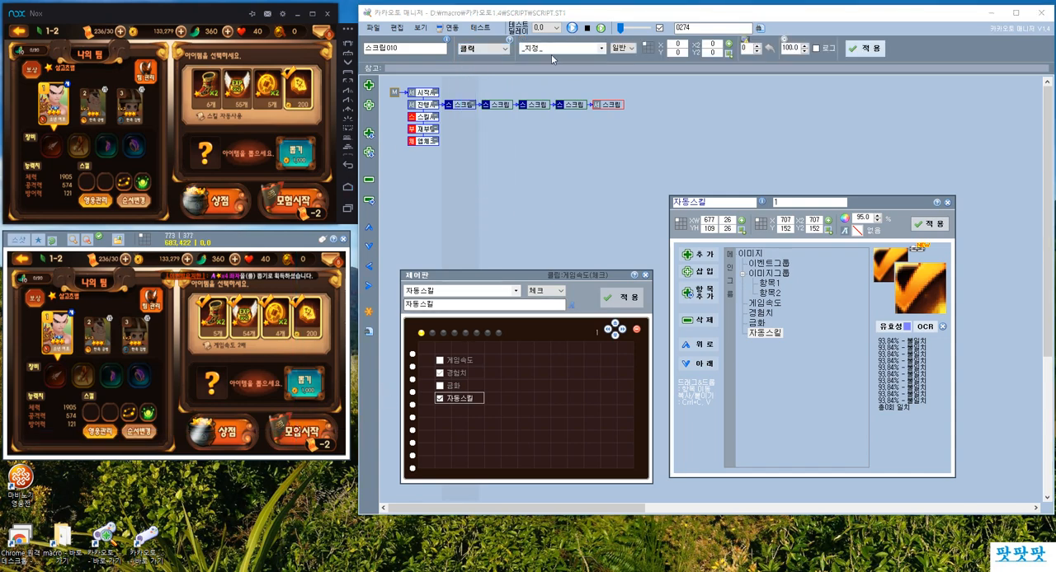
pyautogui.click(728, 46)
pyautogui.moveTo(783, 48); pyautogui.dragTo(820, 49)
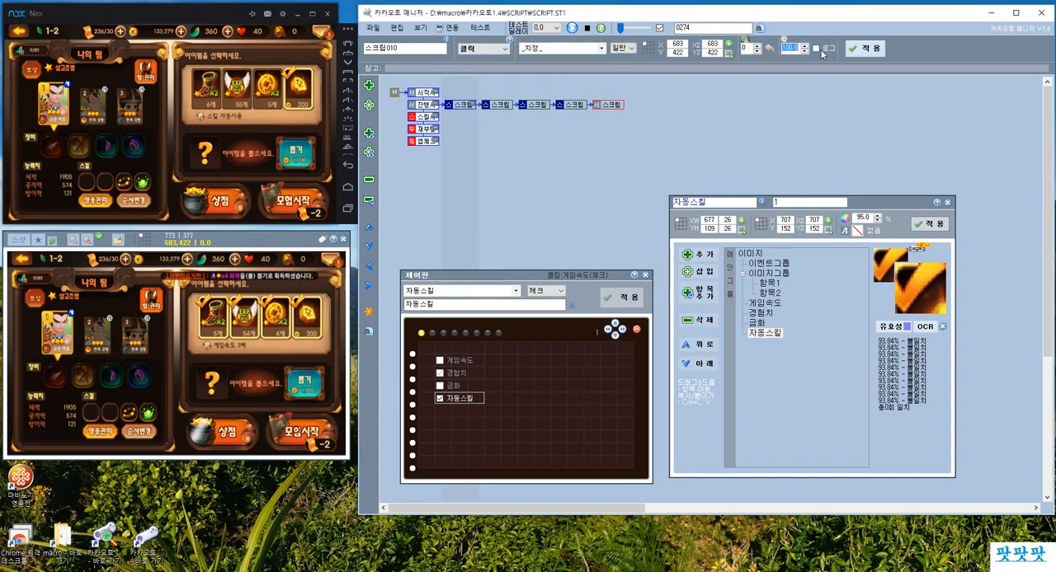
pyautogui.write('1')
pyautogui.click(854, 51)
# Insert a 서브 script ahead of the first option-click script in the 진행 row.
pyautogui.click(457, 105)
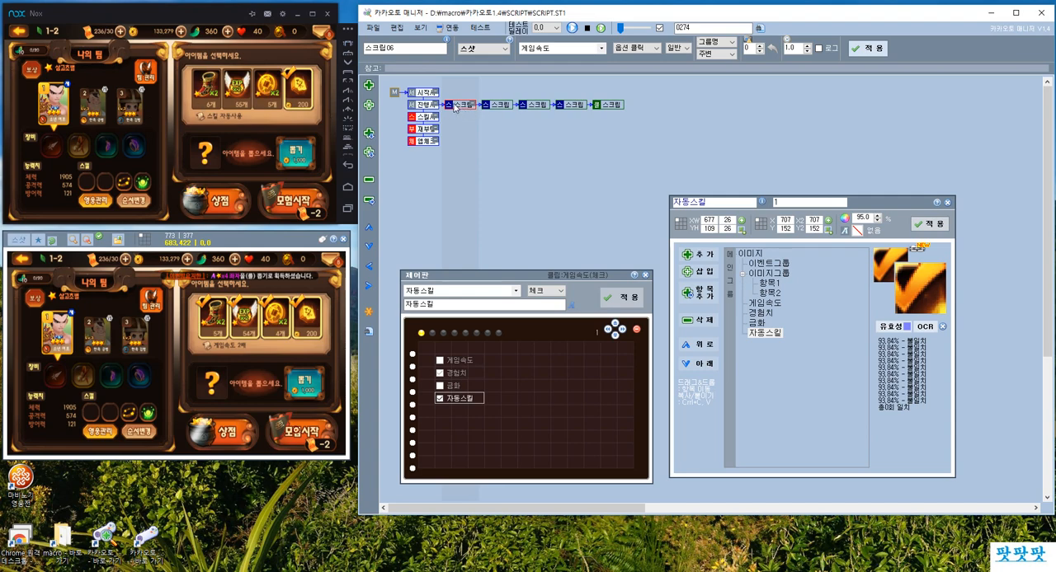
pyautogui.click(600, 106)
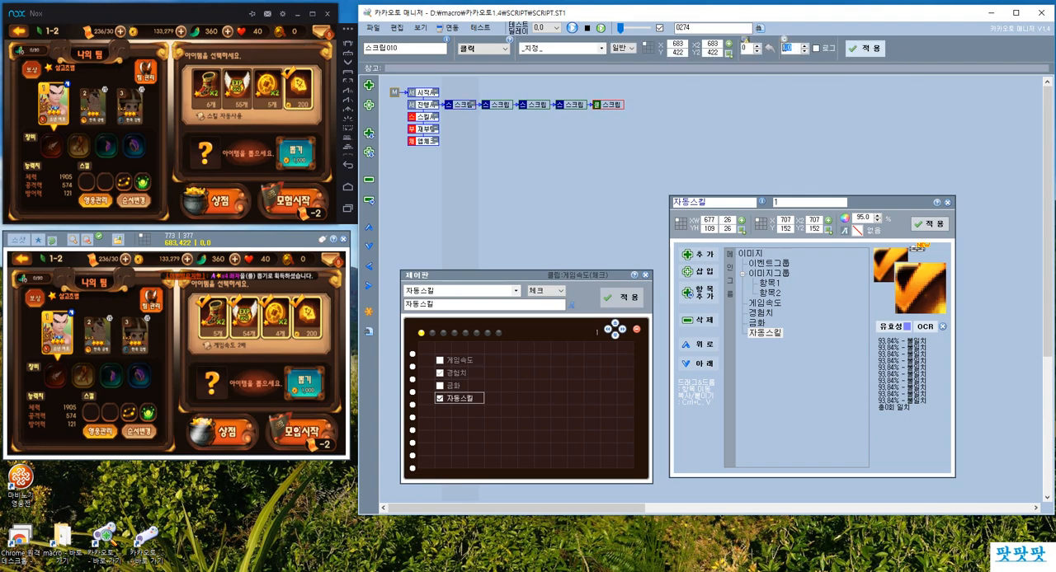
pyautogui.click(463, 105)
pyautogui.click(370, 152)
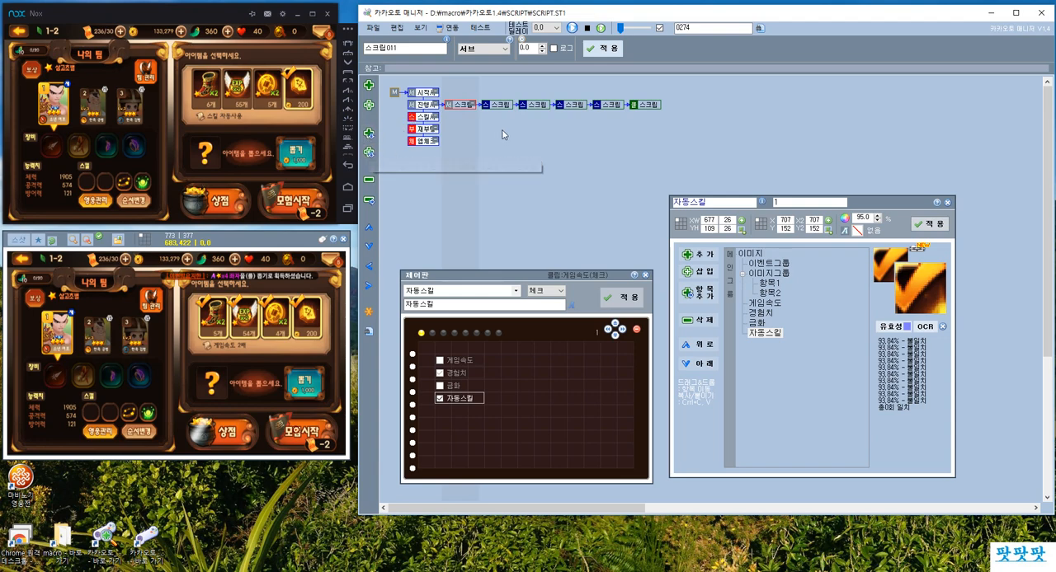
# Try inserting extra 서브 rows and child scripts around the new script, and remove the first row's extra children.
pyautogui.click(369, 151)
pyautogui.click(369, 152)
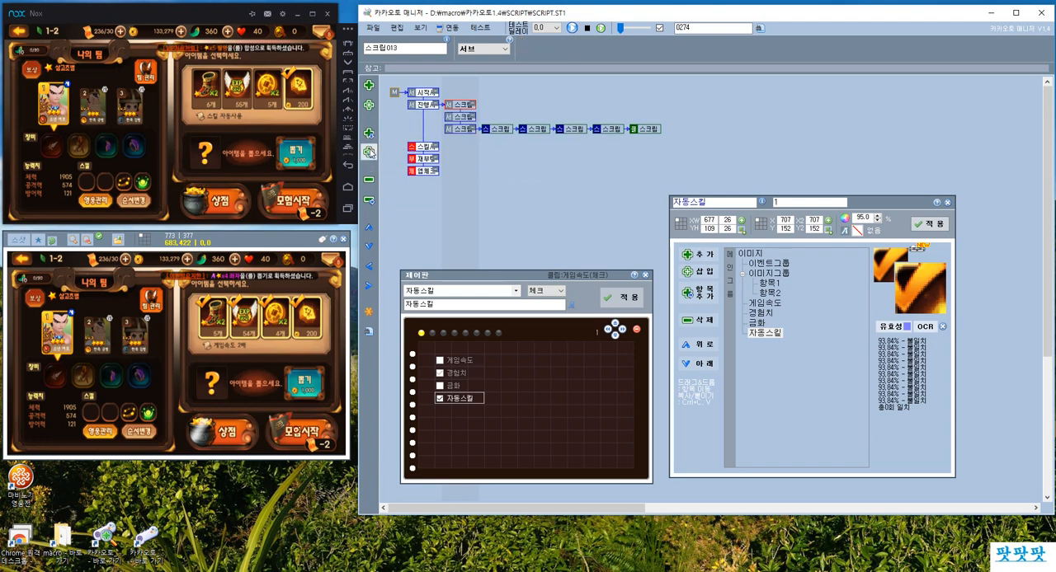
pyautogui.click(370, 151)
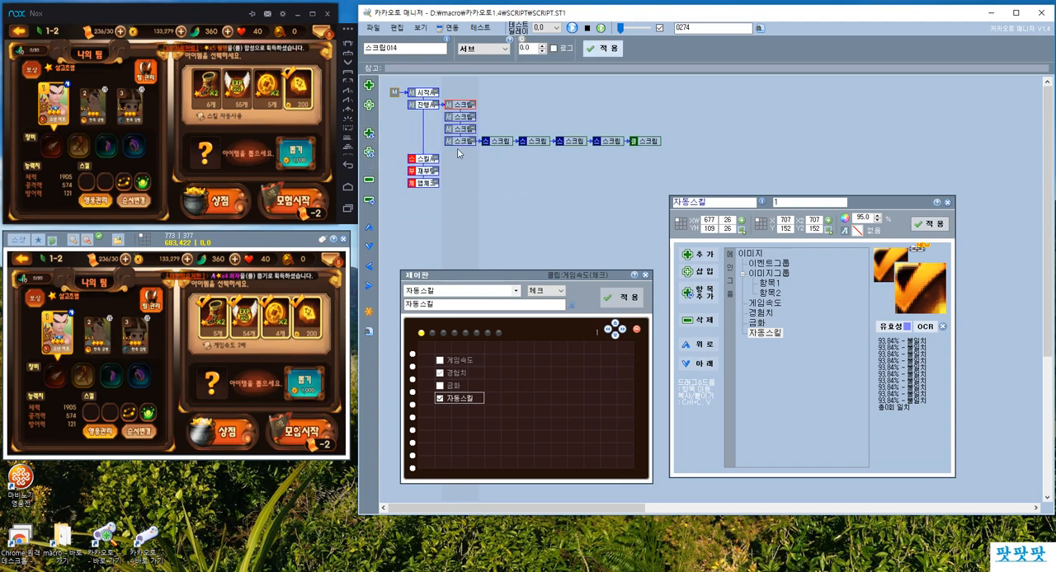
pyautogui.click(453, 106)
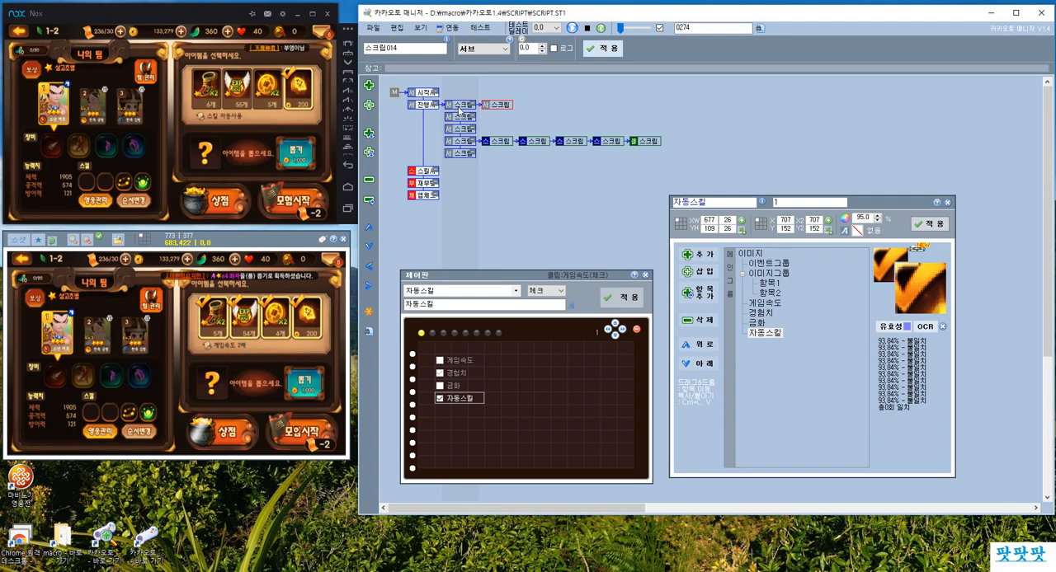
pyautogui.click(368, 105)
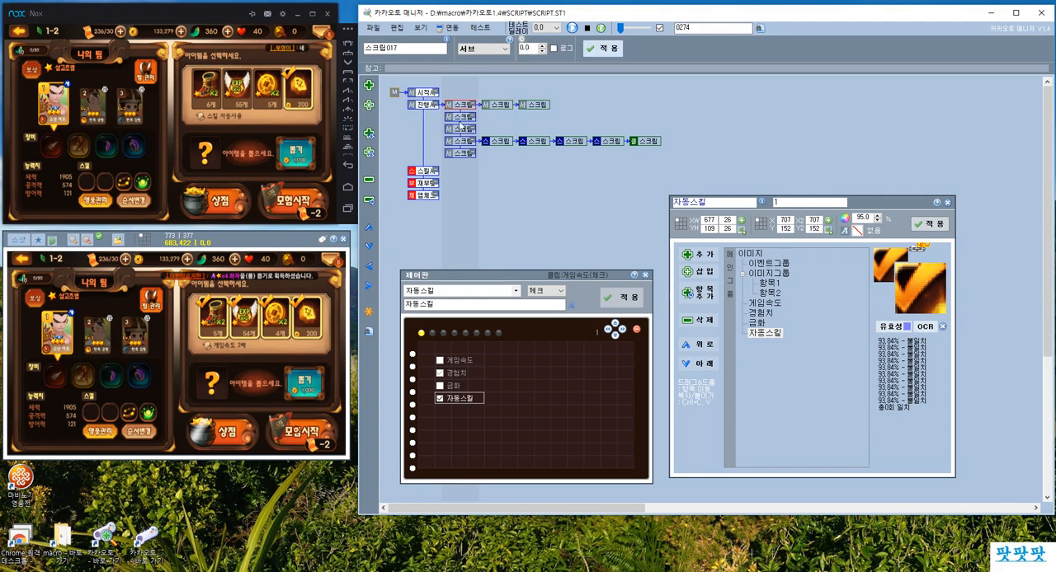
pyautogui.click(498, 105)
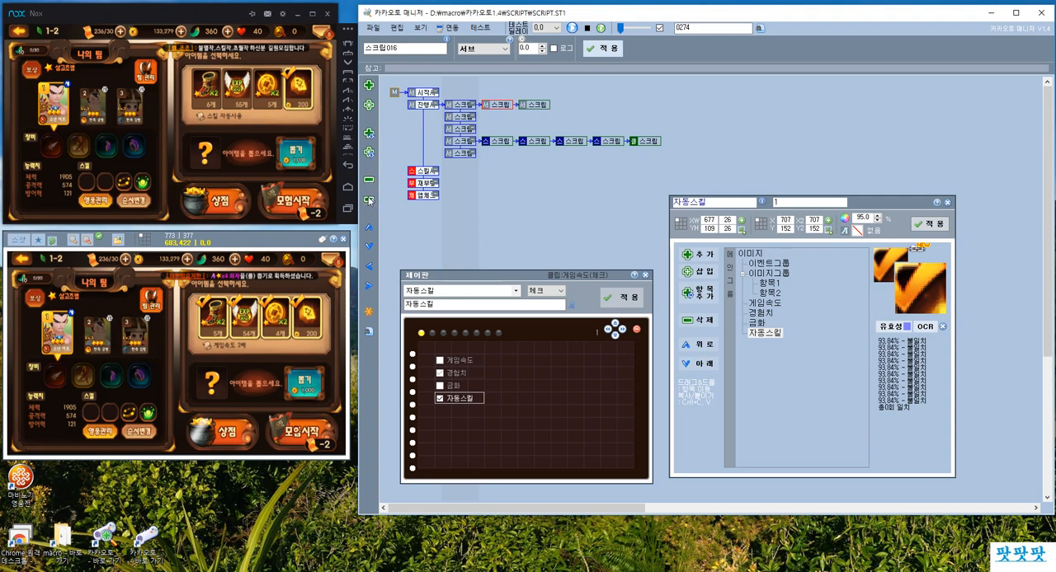
pyautogui.click(465, 105)
pyautogui.click(428, 110)
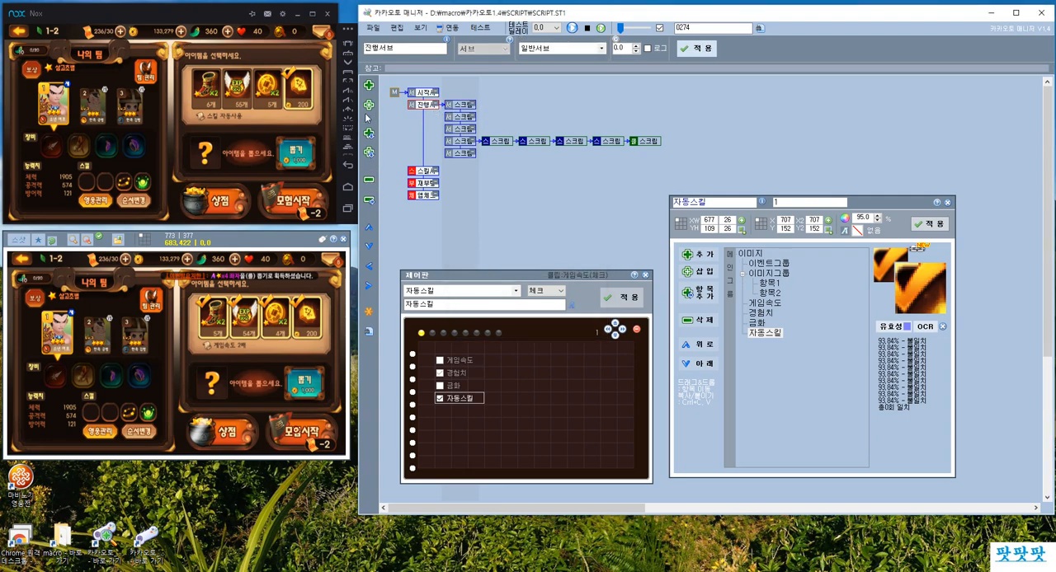
pyautogui.click(462, 106)
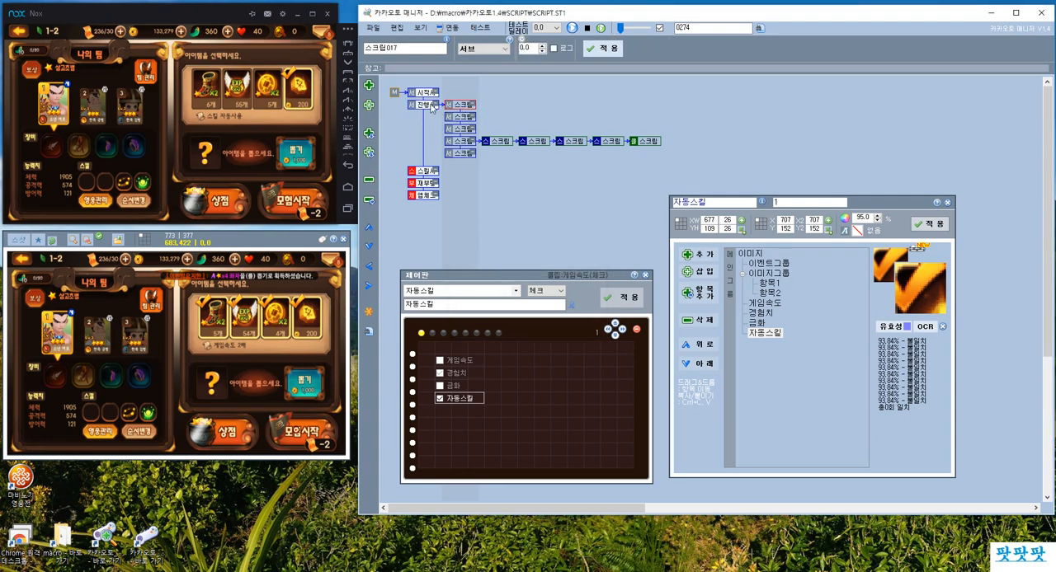
# Insert a new 서브 row above the 진행서브 row and go back to the first script under 진행서브.
pyautogui.click(423, 105)
pyautogui.click(368, 153)
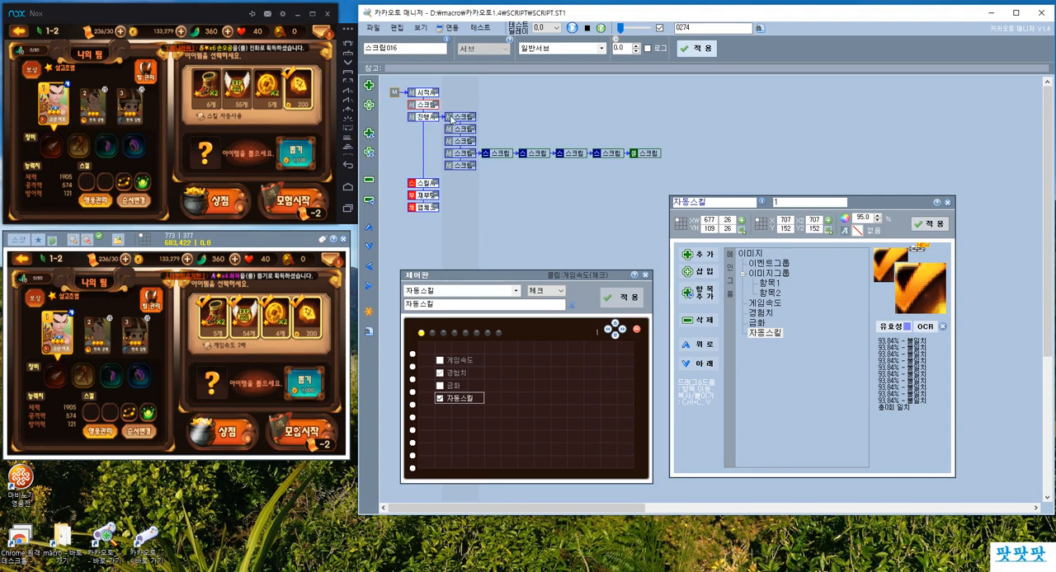
pyautogui.click(460, 118)
pyautogui.click(426, 119)
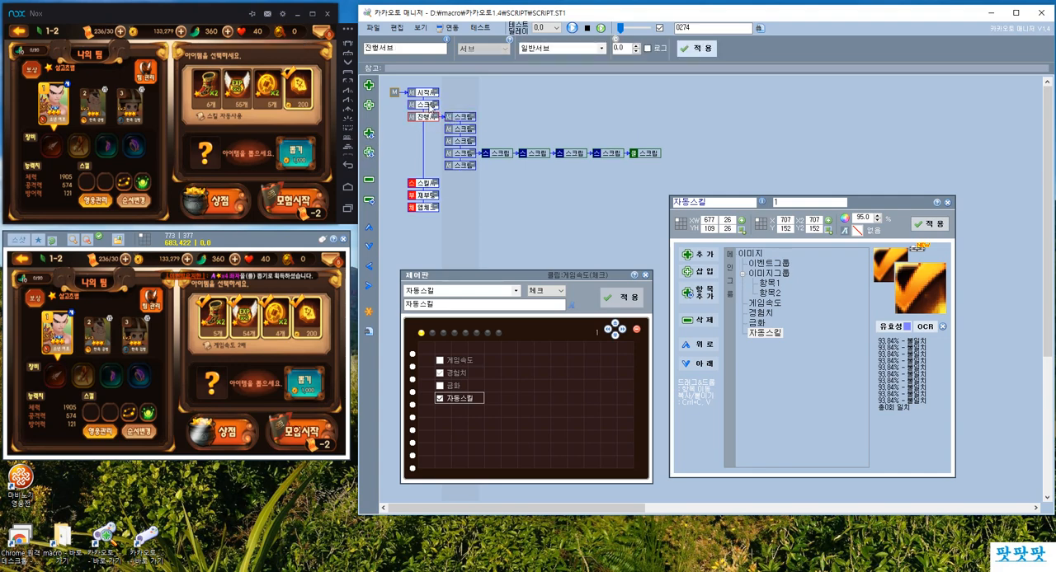
pyautogui.click(459, 119)
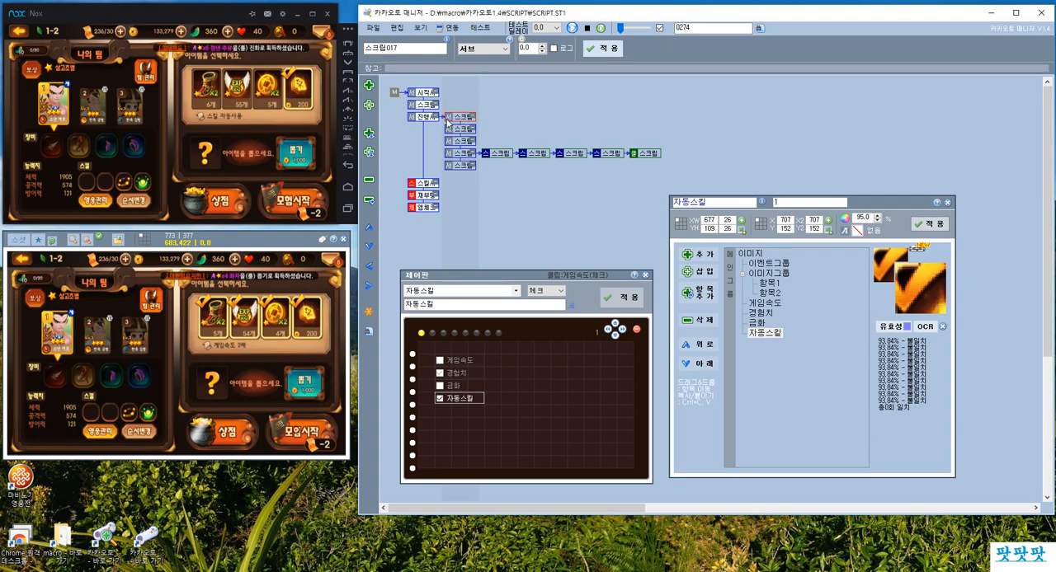
# Delete the surplus empty 서브 rows under 진행서브 one after another, keeping the row that holds the option-click scripts.
pyautogui.click(371, 180)
pyautogui.press('Return')
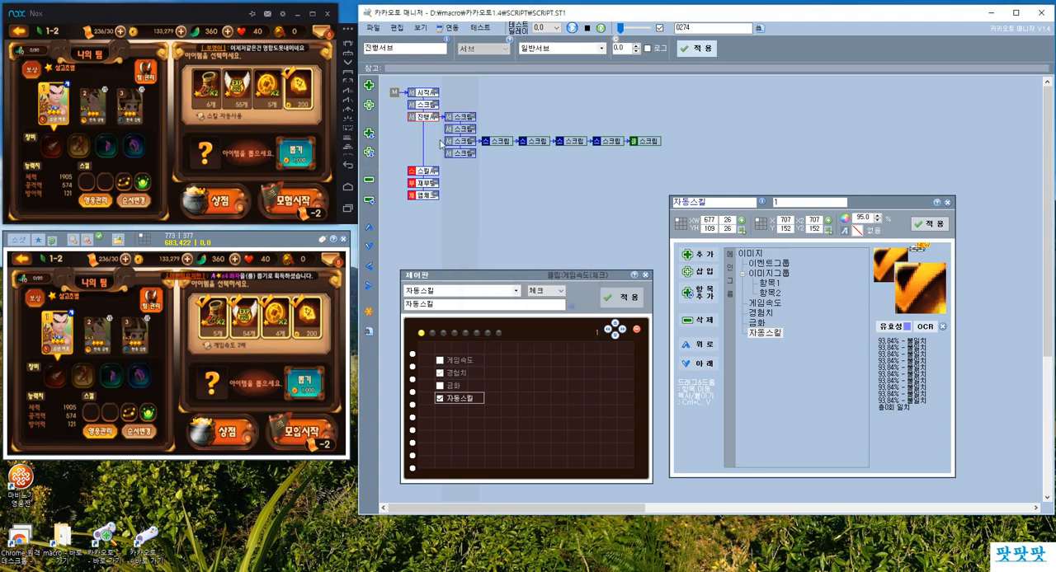
pyautogui.click(457, 119)
pyautogui.click(453, 130)
pyautogui.click(370, 180)
pyautogui.press('Return')
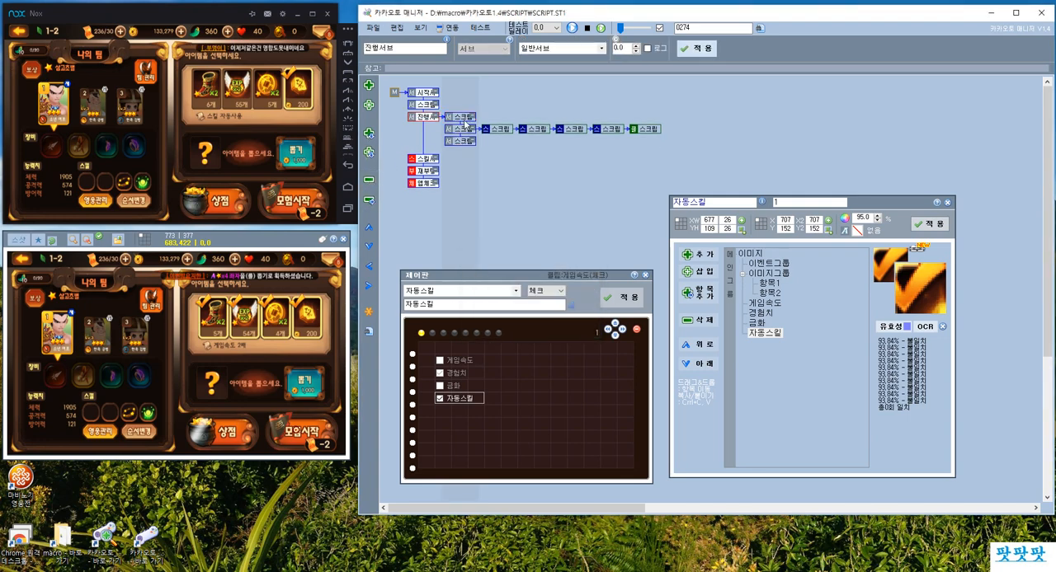
pyautogui.click(460, 119)
pyautogui.click(369, 180)
pyautogui.press('Return')
# Clear the leftover empty rows so that two 서브 scripts lead straight into the option-click scripts under 진행서브.
pyautogui.click(460, 119)
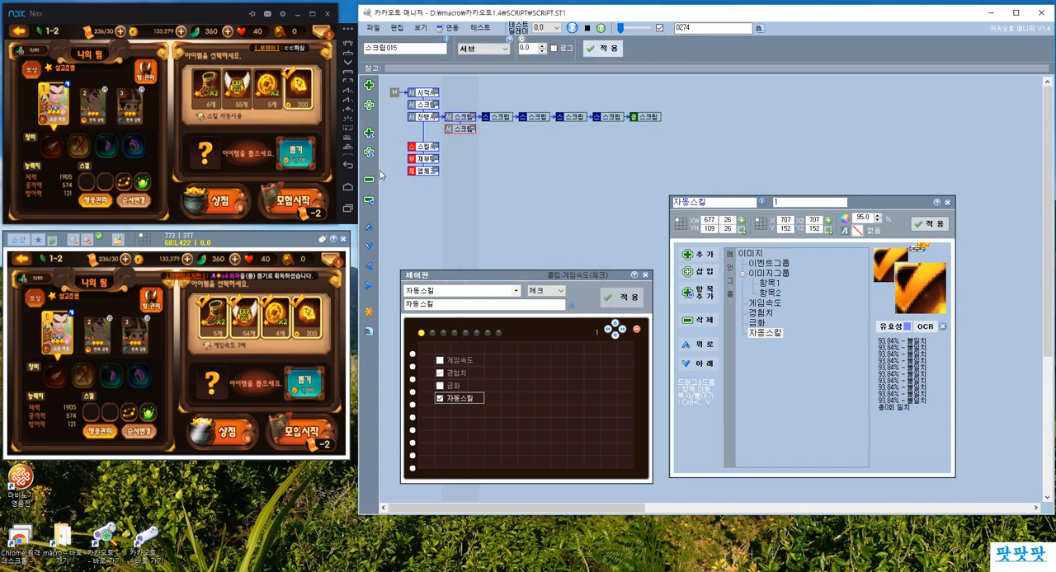
pyautogui.click(369, 106)
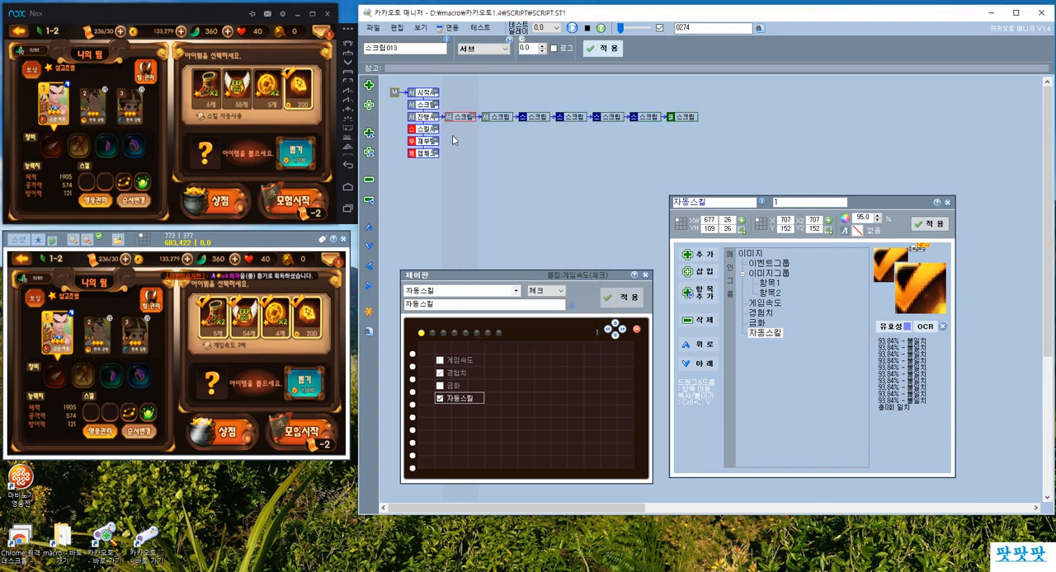
# Turn the second 서브 script under 진행서브 into a 스샷 분기 on 이벤트그룹 with 전체항목, and name it 스샷분기.
pyautogui.click(493, 120)
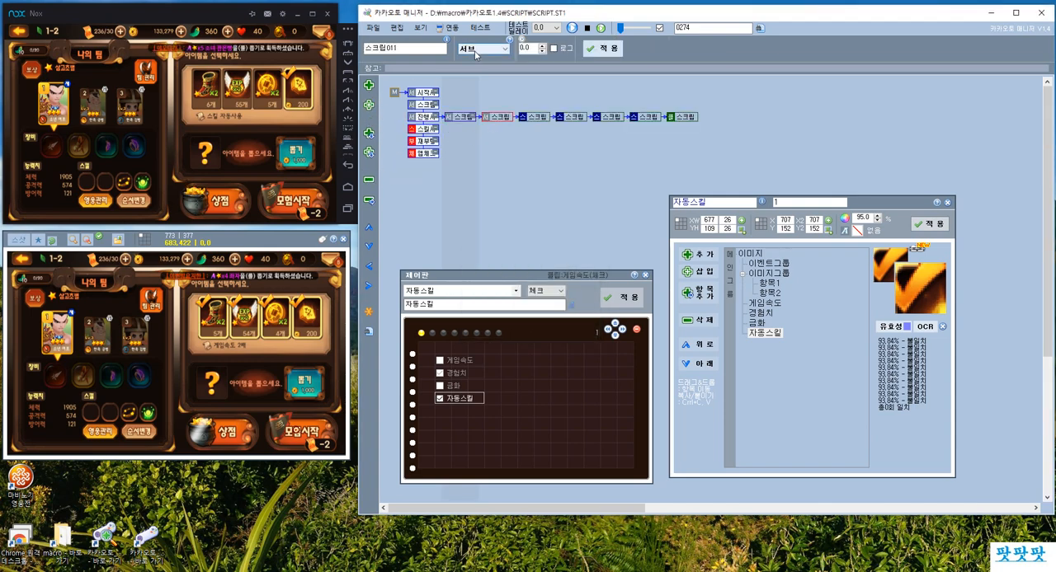
pyautogui.click(477, 48)
pyautogui.click(483, 110)
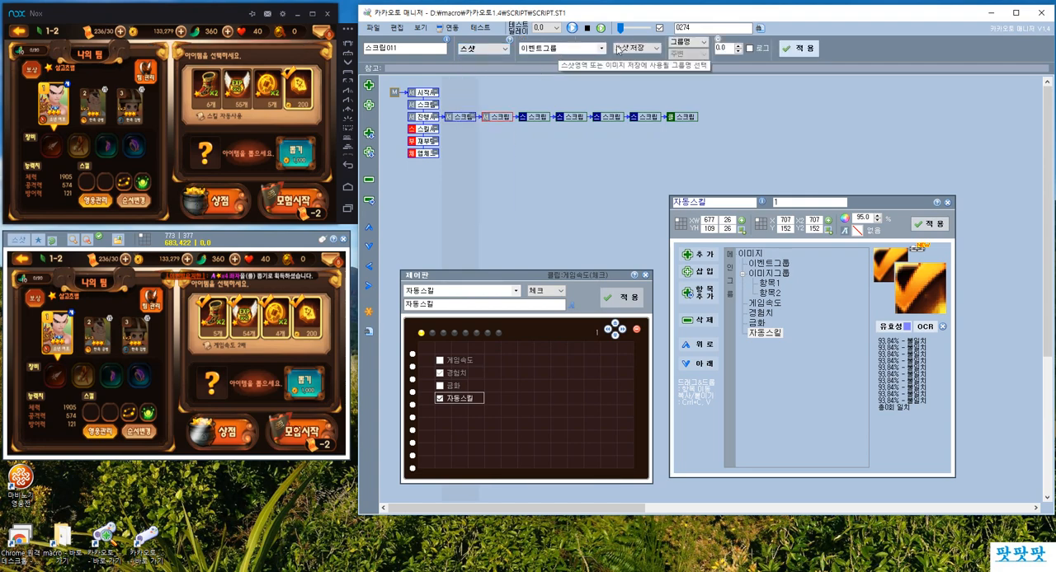
pyautogui.click(634, 49)
pyautogui.click(637, 79)
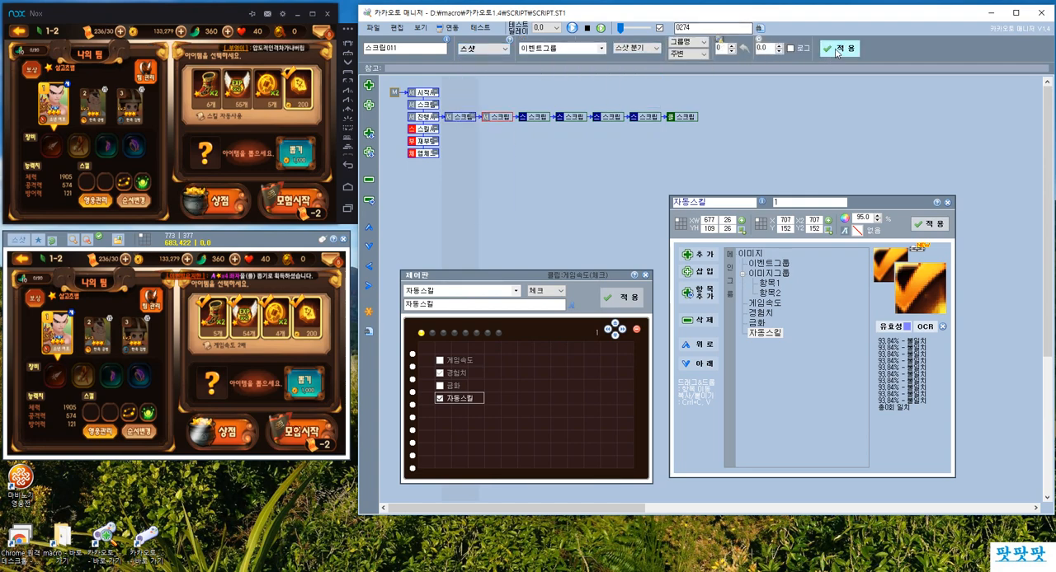
pyautogui.click(691, 41)
pyautogui.click(689, 62)
pyautogui.click(843, 49)
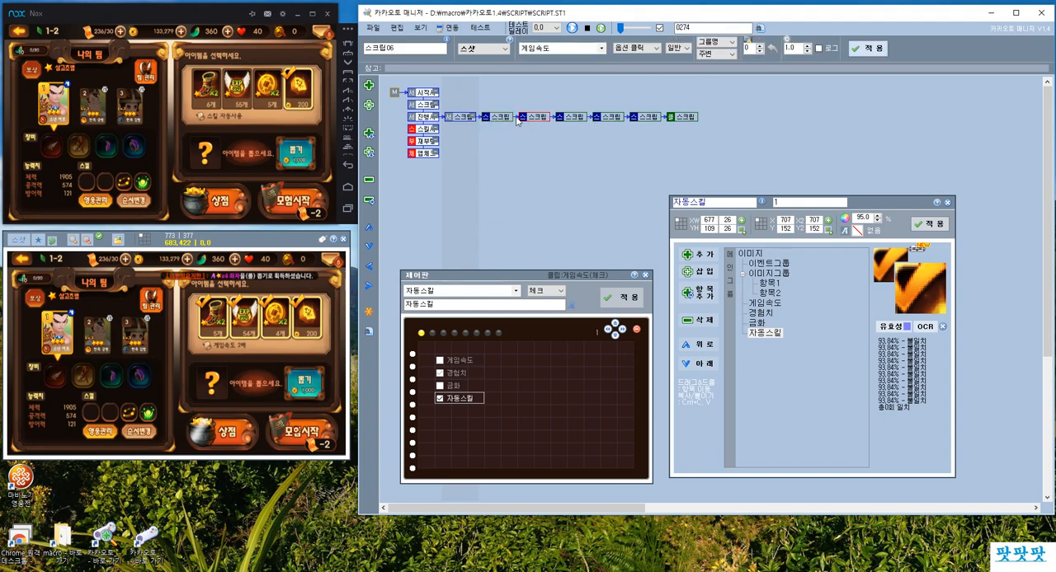
pyautogui.doubleClick(427, 49)
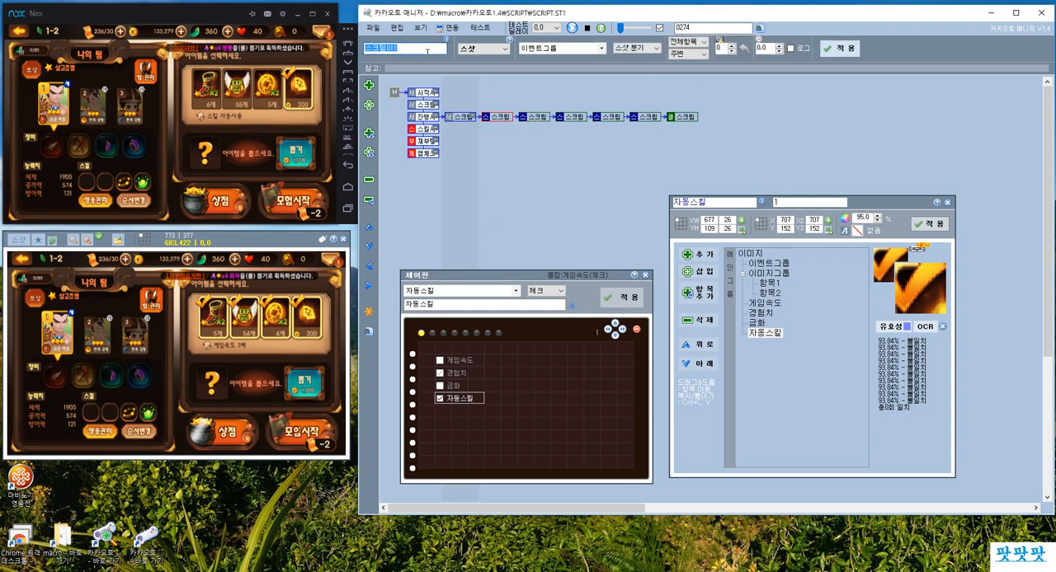
pyautogui.click(843, 48)
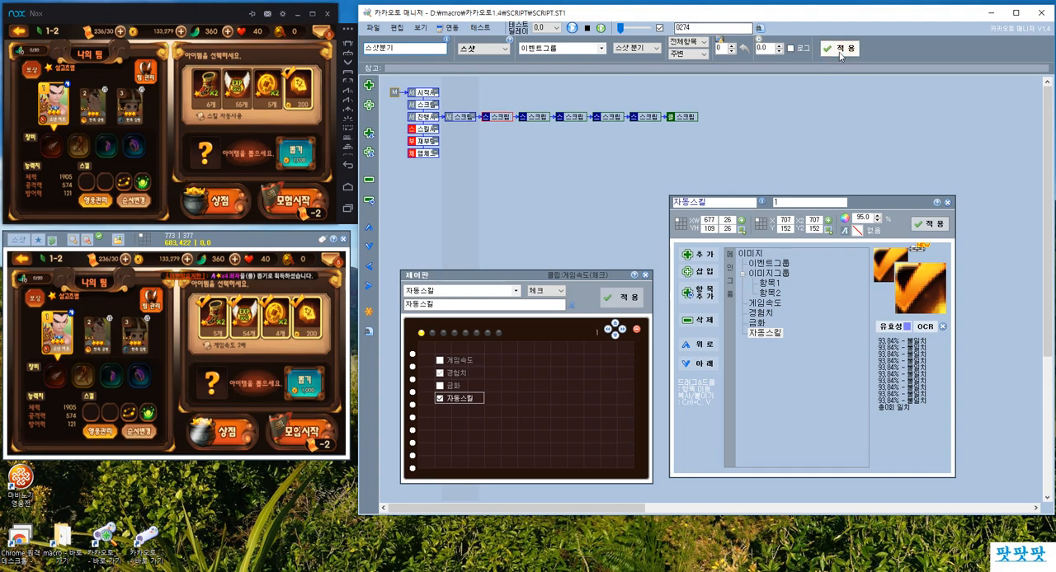
# Add three 서브 branches above the option-click row of 스샷분기 and one 서브 branch below it.
pyautogui.click(535, 115)
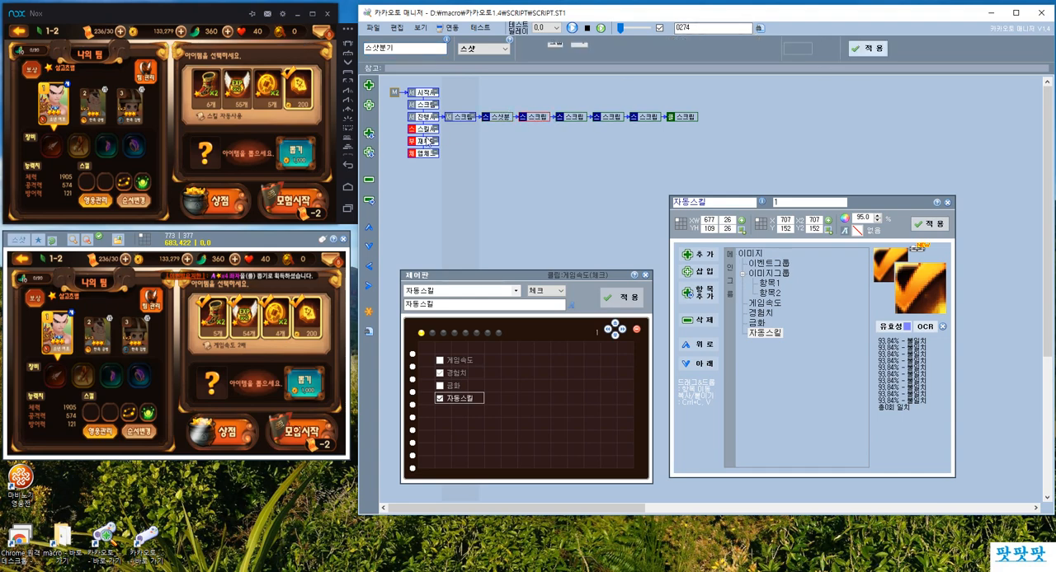
pyautogui.click(369, 153)
pyautogui.click(369, 153)
pyautogui.click(369, 152)
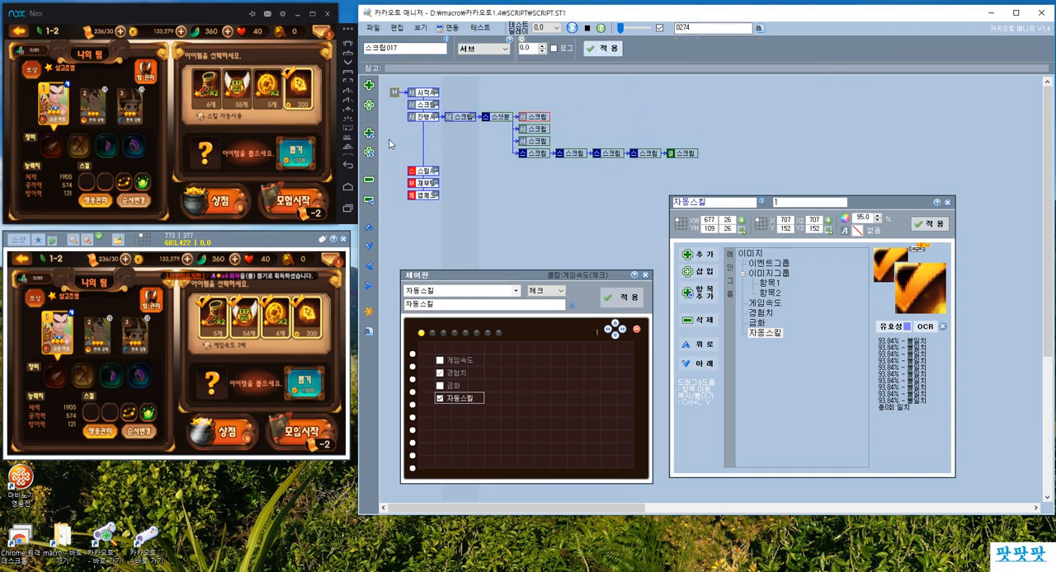
pyautogui.click(369, 133)
pyautogui.click(500, 117)
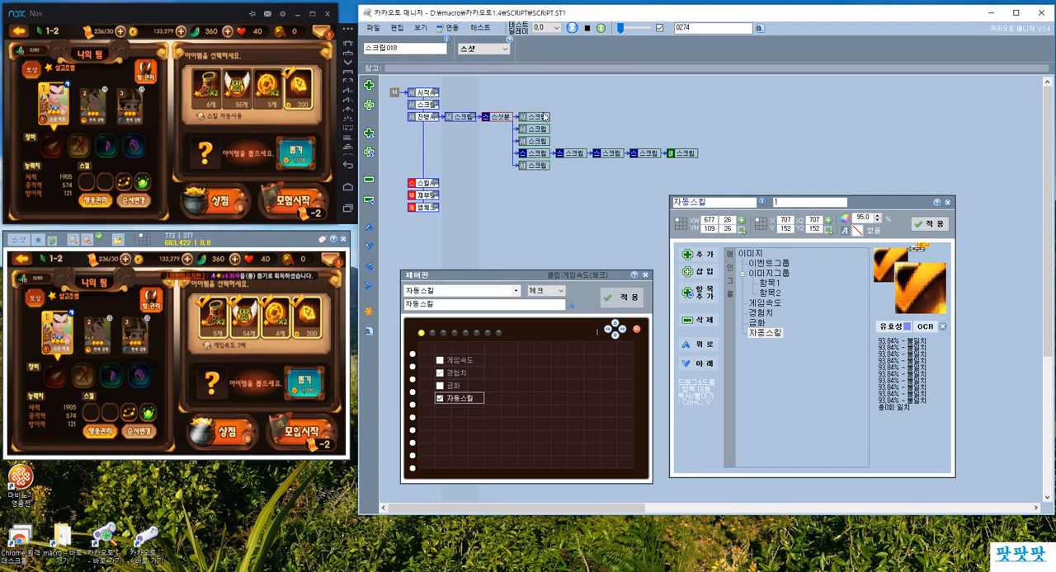
# Change the last branch under 스샷분기 to an 이동 script that goes back to 스샷분기.
pyautogui.click(535, 166)
pyautogui.click(499, 47)
pyautogui.click(483, 169)
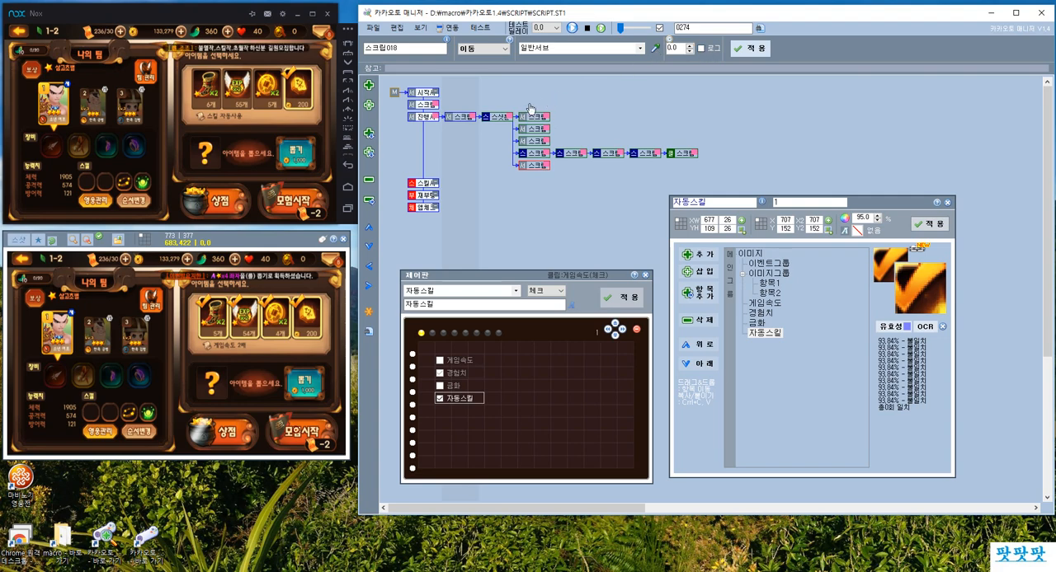
pyautogui.click(510, 118)
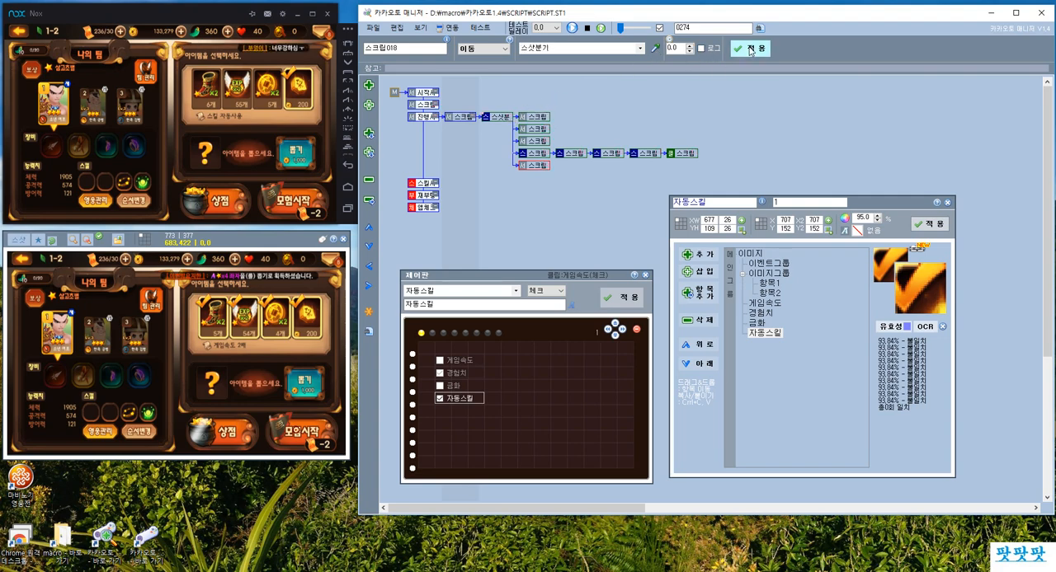
# Name the third 서브 branch under 스샷분기 전투 and add a child 서브 script to it.
pyautogui.click(537, 142)
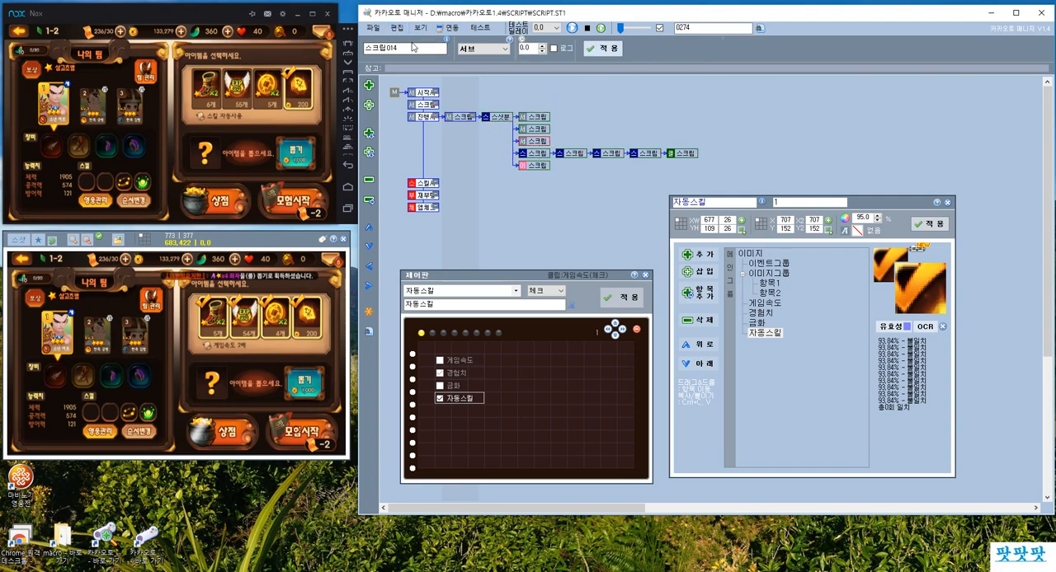
pyautogui.doubleClick(412, 47)
pyautogui.write('전투')
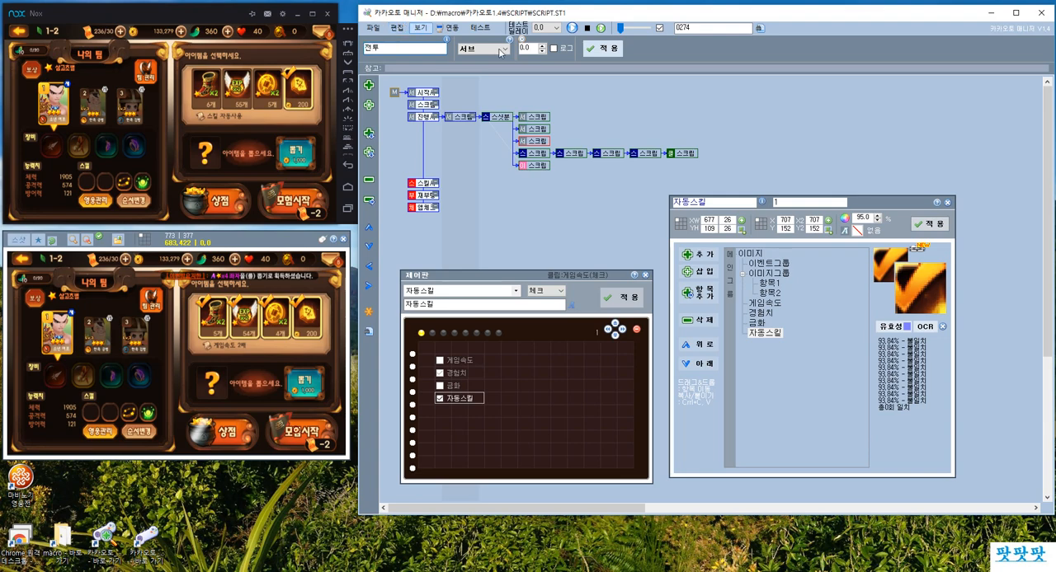
pyautogui.click(593, 55)
pyautogui.click(370, 87)
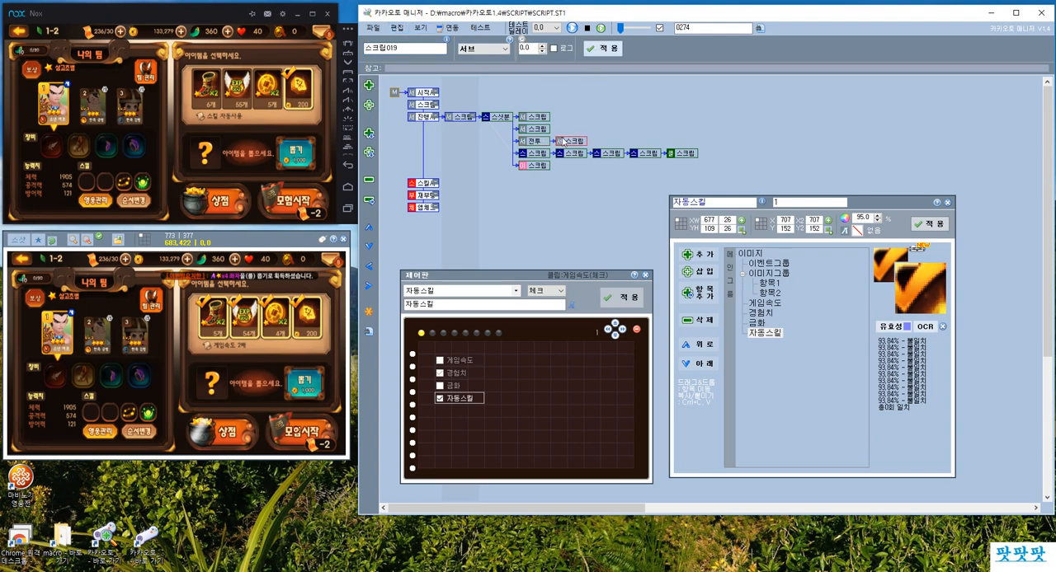
# Create an 이동 script targeting 스샷분기 and place it after the 클릭 script at the end of the option-click row.
pyautogui.click(369, 85)
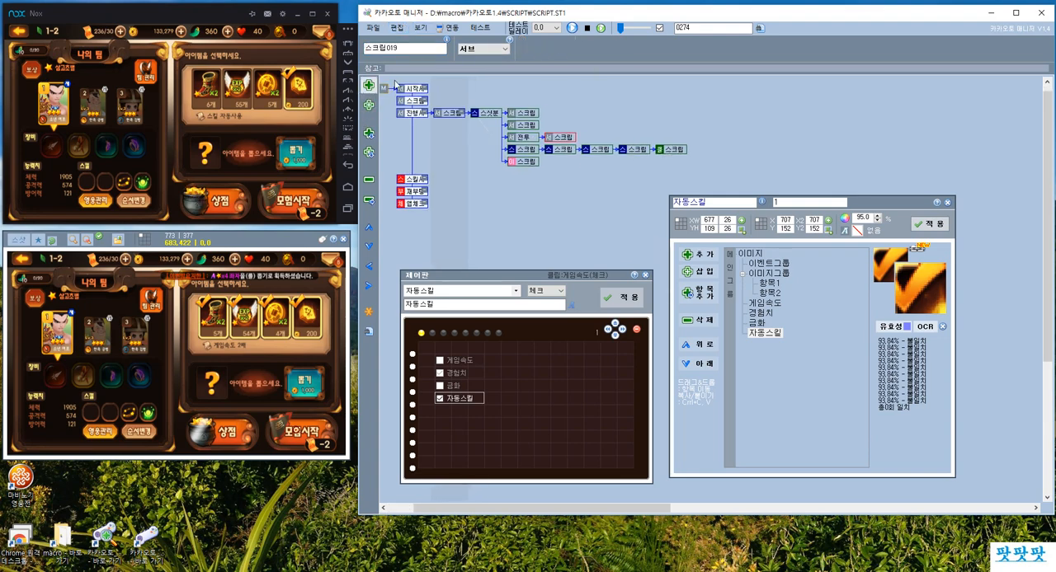
pyautogui.click(482, 48)
pyautogui.click(470, 166)
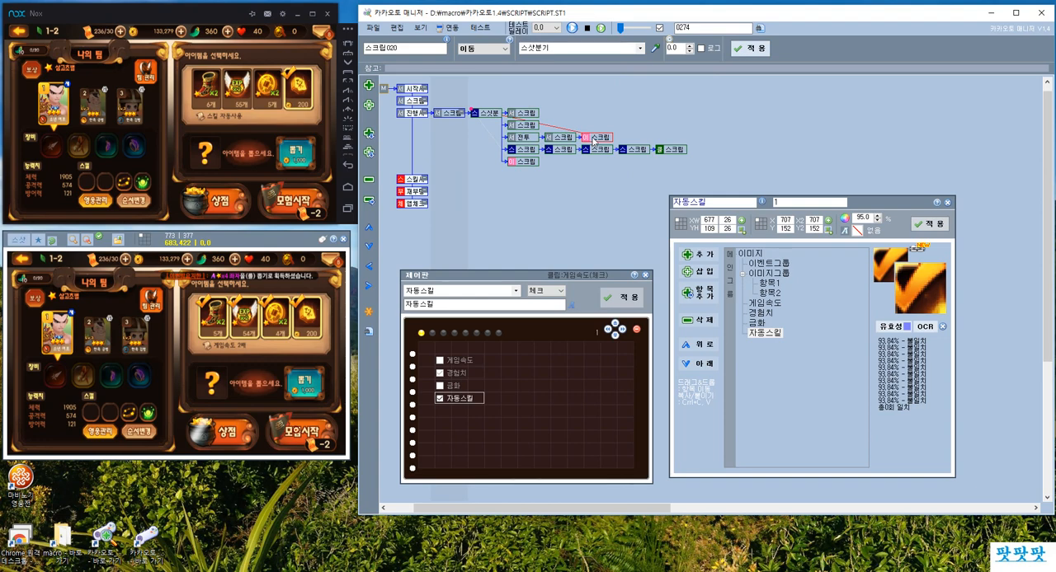
pyautogui.moveTo(637, 148); pyautogui.dragTo(665, 150)
pyautogui.click(529, 324)
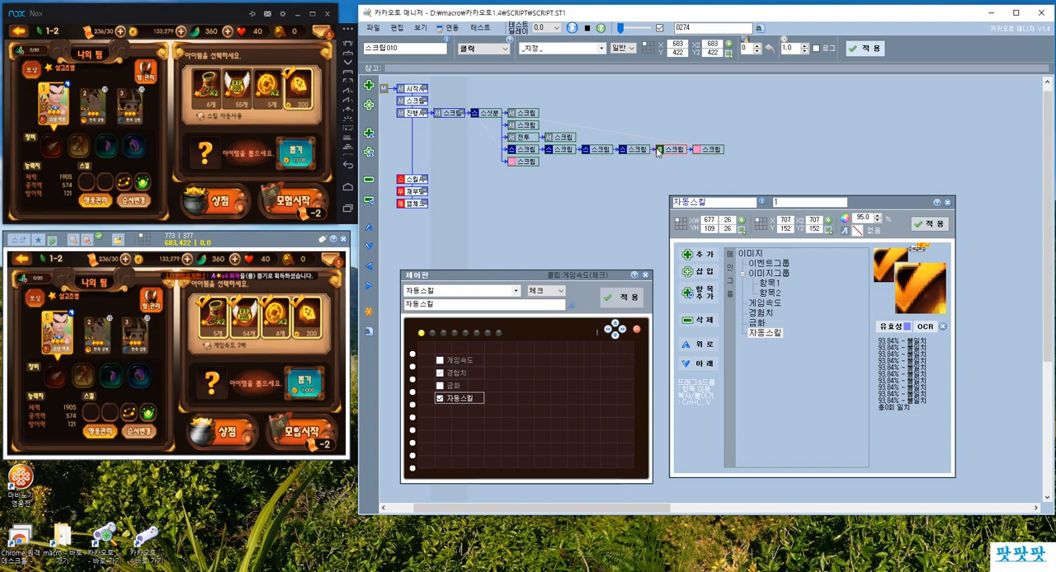
# Review the flow from 스샷분기 through the 전투 and option-click branches, the adventure-start click and the closing 이동 script.
pyautogui.click(707, 152)
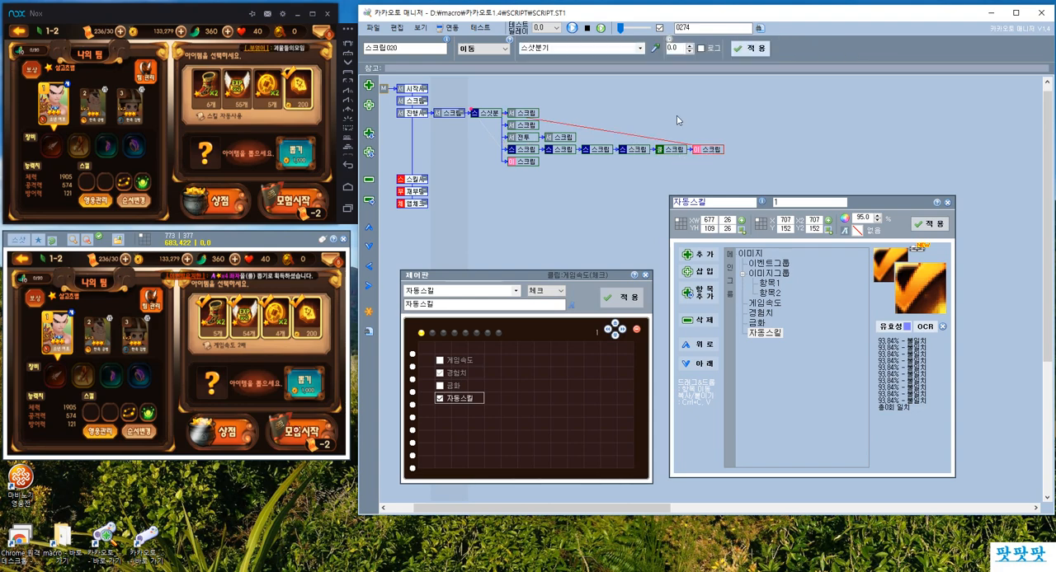
pyautogui.click(487, 119)
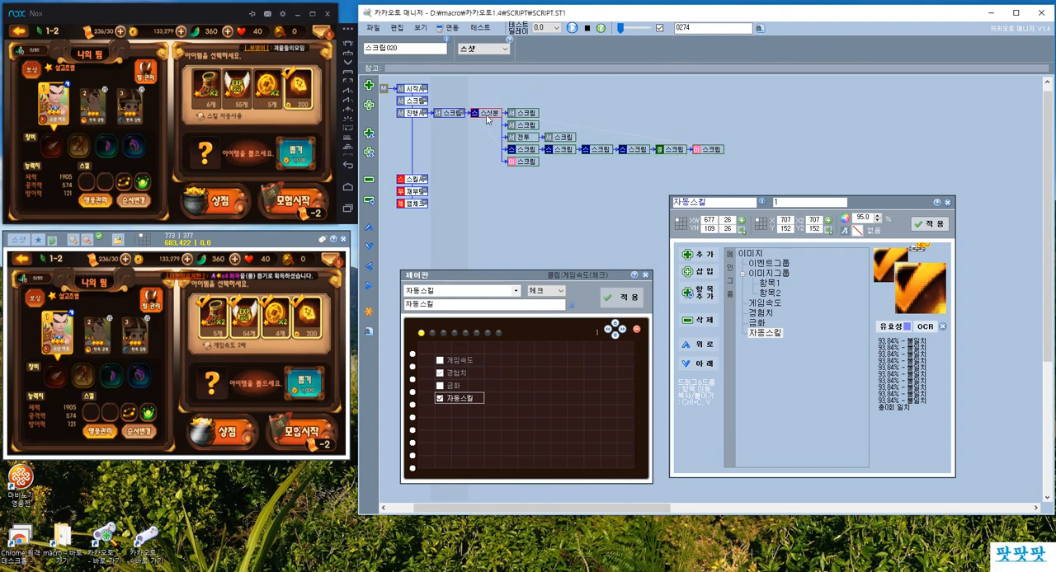
pyautogui.click(525, 138)
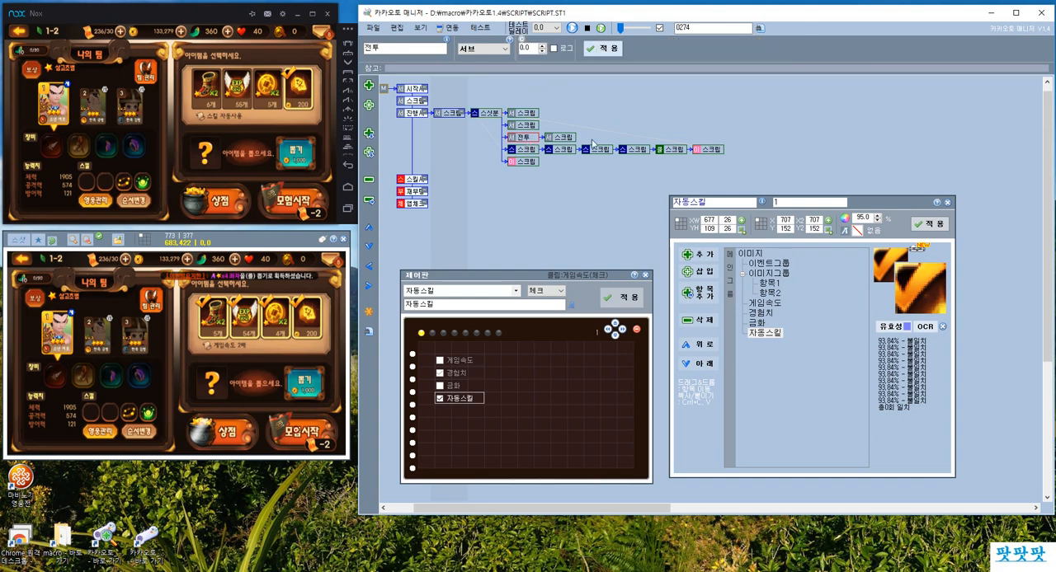
pyautogui.click(521, 151)
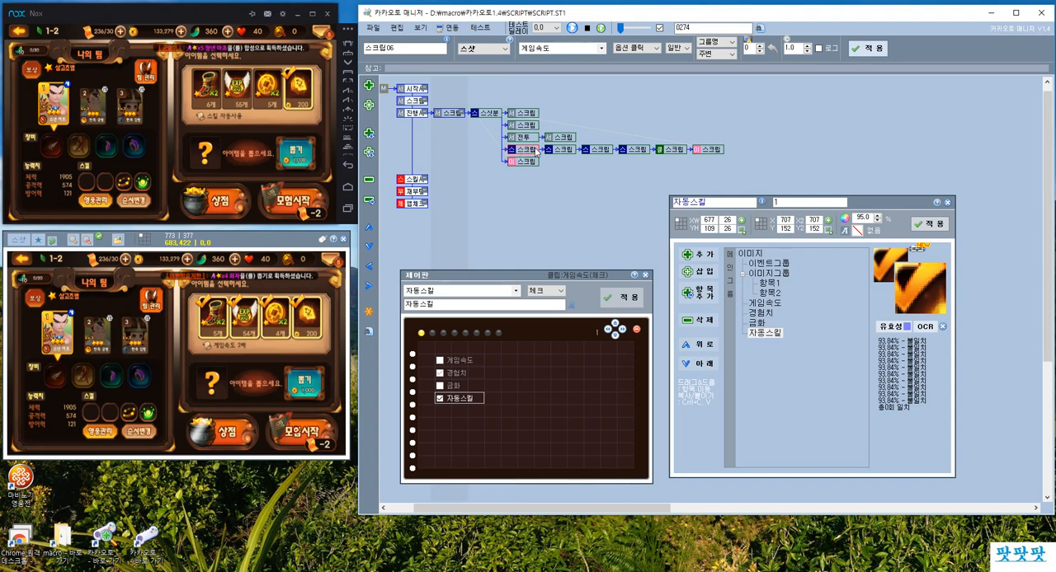
pyautogui.click(524, 137)
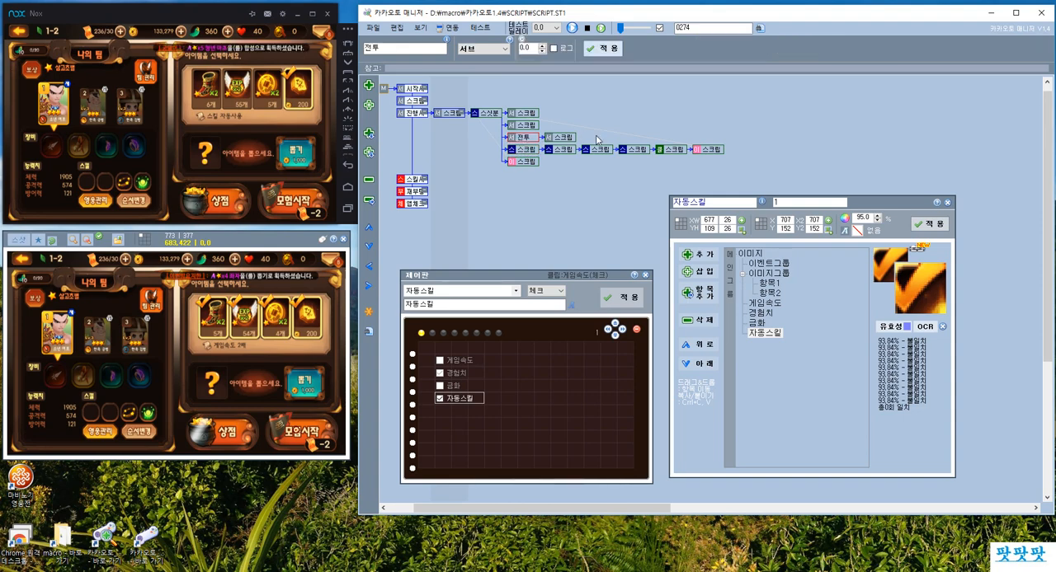
pyautogui.click(538, 151)
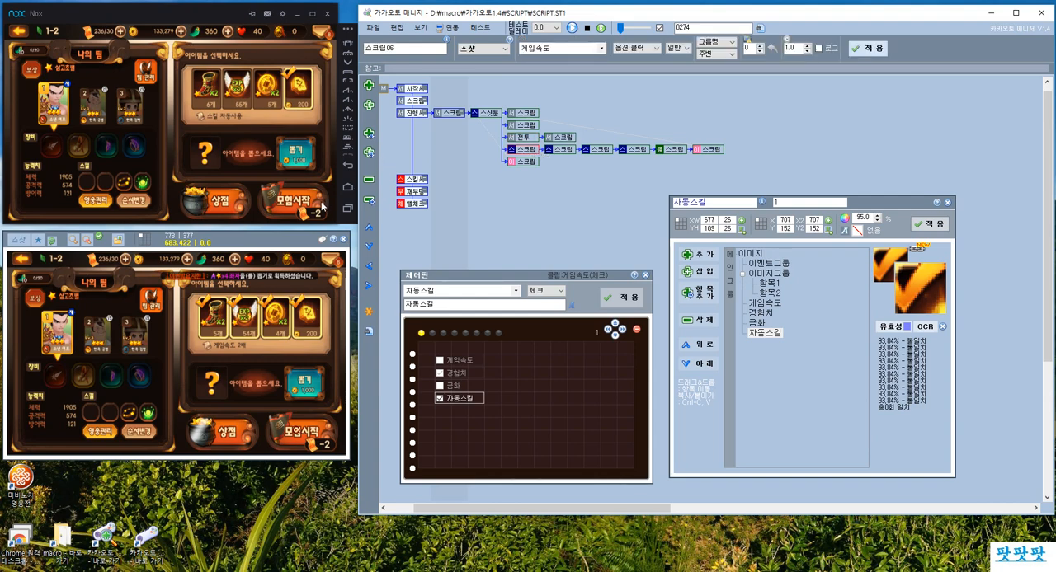
pyautogui.click(301, 208)
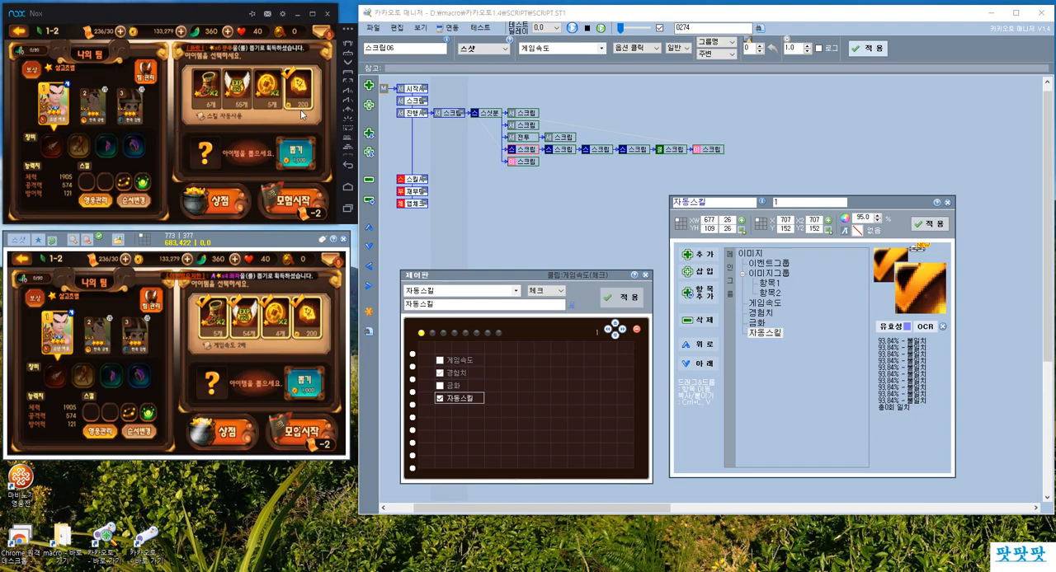
pyautogui.click(683, 149)
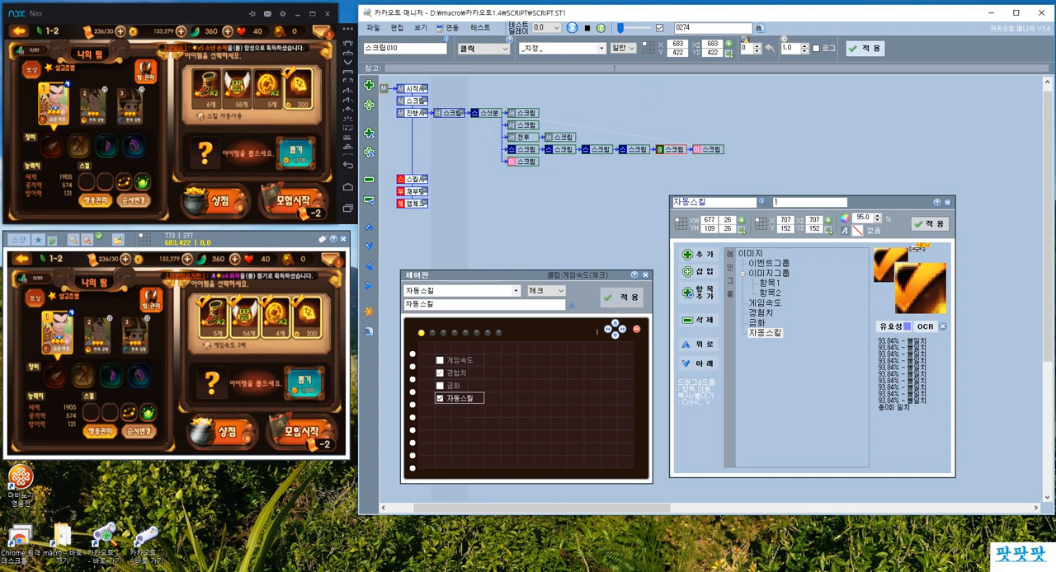
pyautogui.click(720, 153)
pyautogui.click(479, 113)
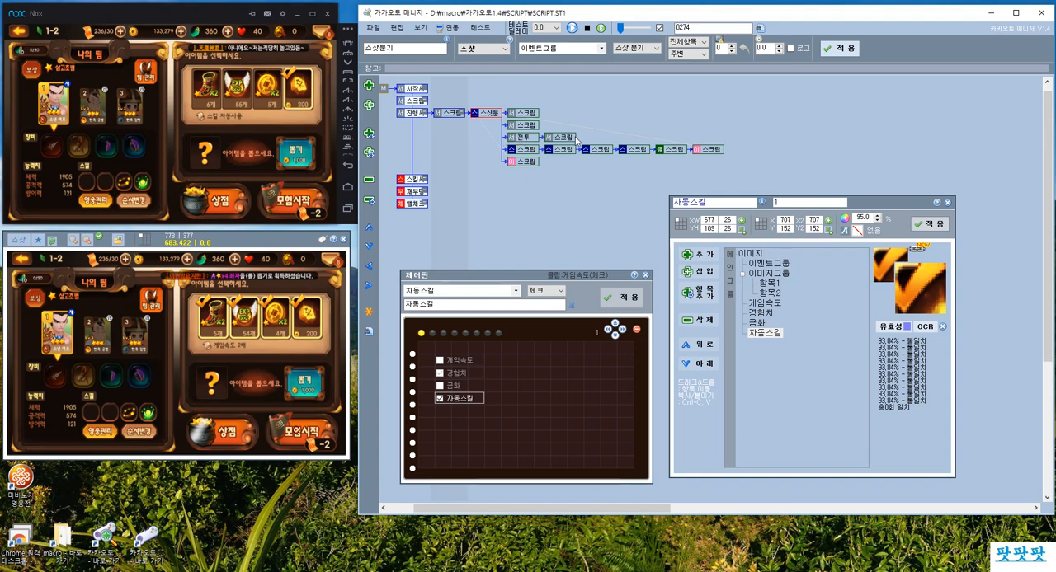
pyautogui.click(681, 156)
pyautogui.click(688, 151)
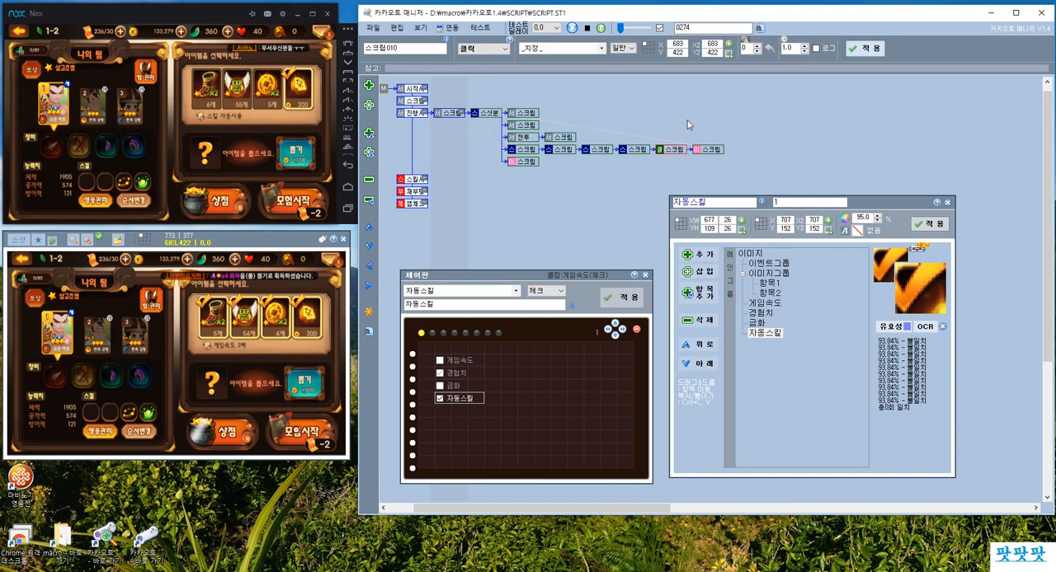